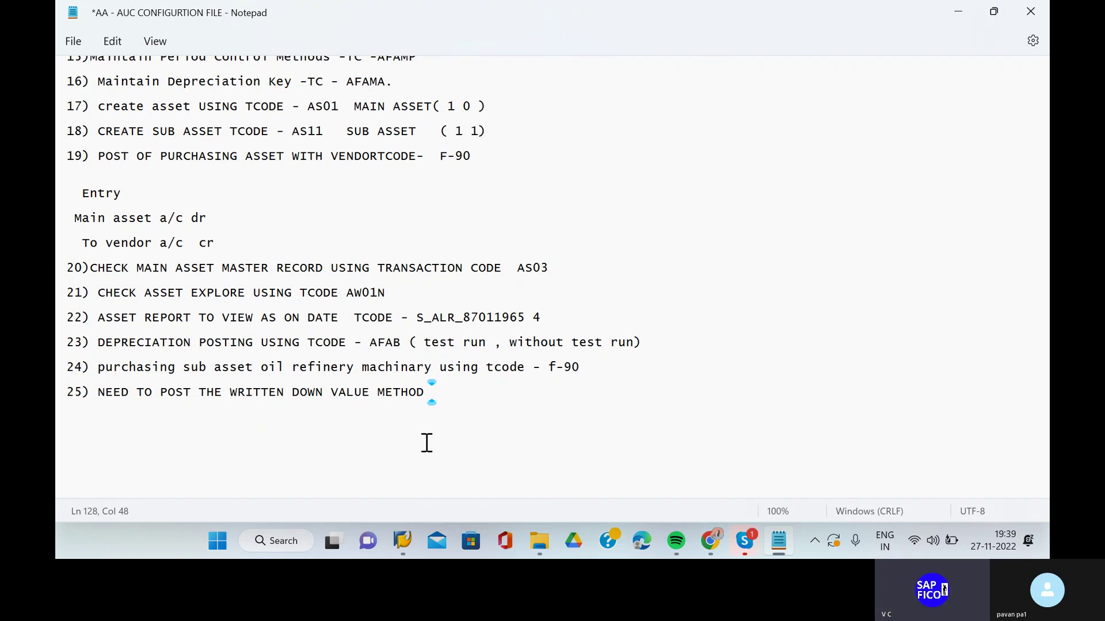
# Step: Complete step 25 to read 'WRITTEN DOWN VALUE METHOD IS 10%' and start a new line
pyautogui.moveTo(402, 540); pyautogui.dragTo(724, 544)
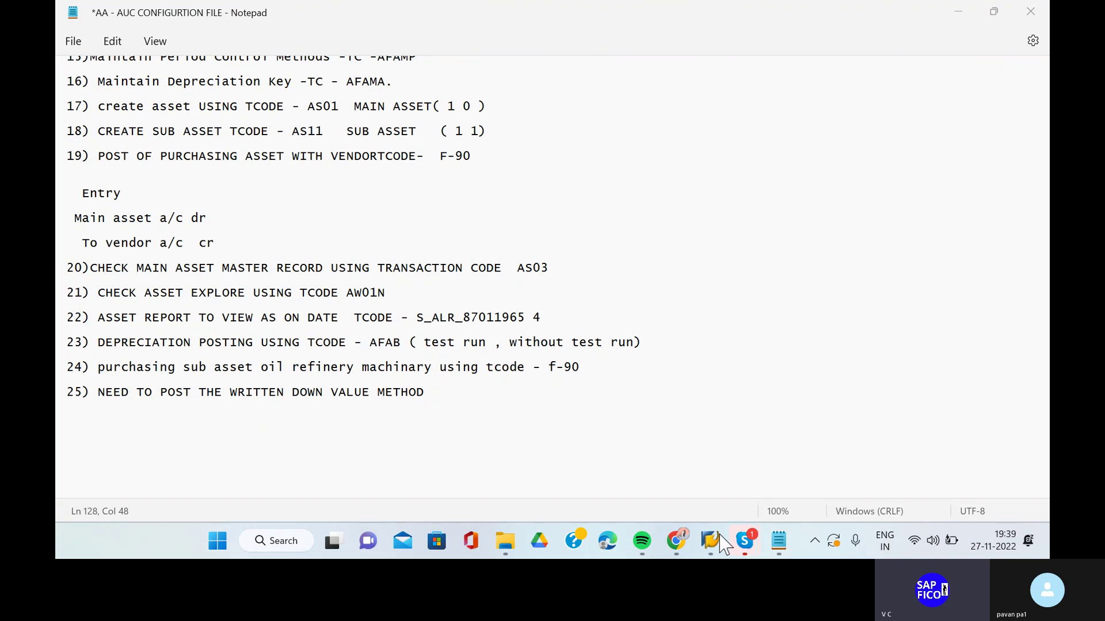
pyautogui.moveTo(744, 541)
pyautogui.write('IS')
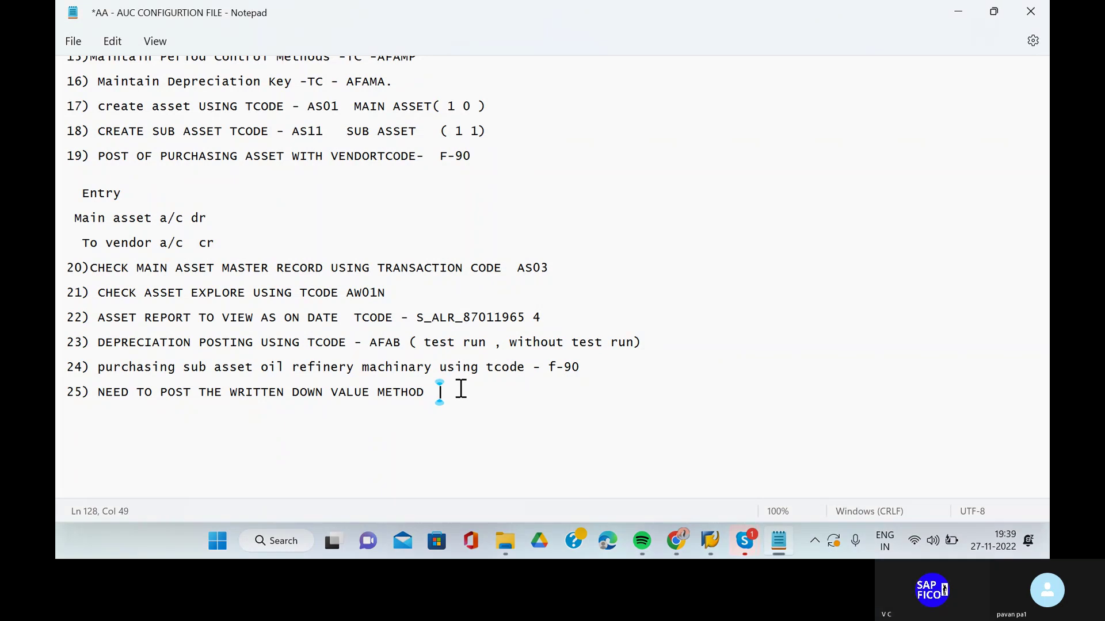
pyautogui.write(' 10')
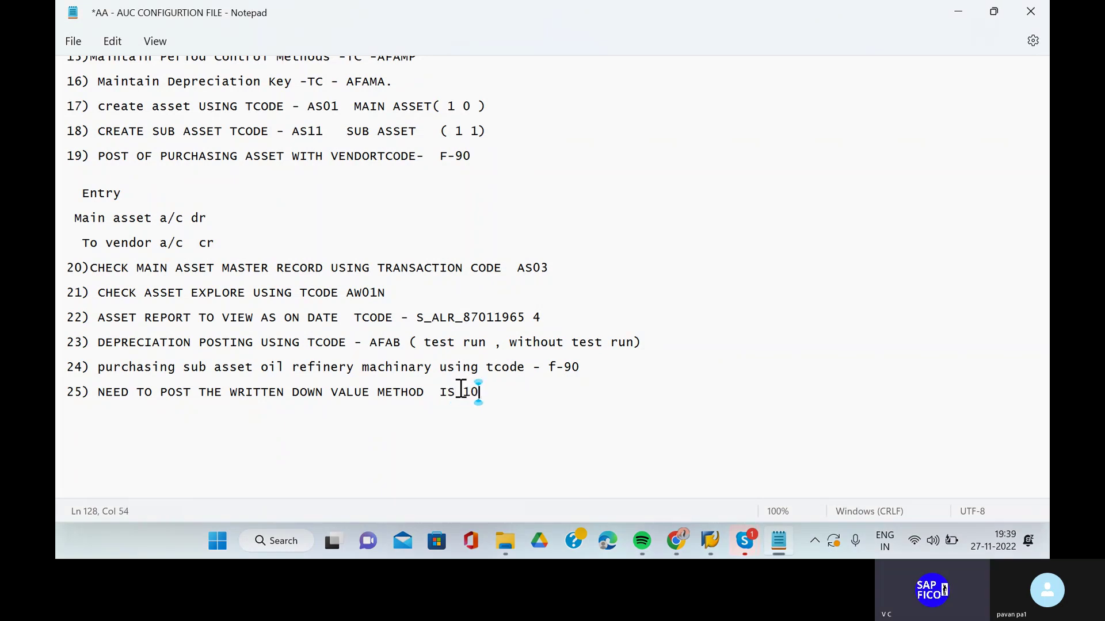
pyautogui.write('%')
pyautogui.press('Return')
pyautogui.press('Return')
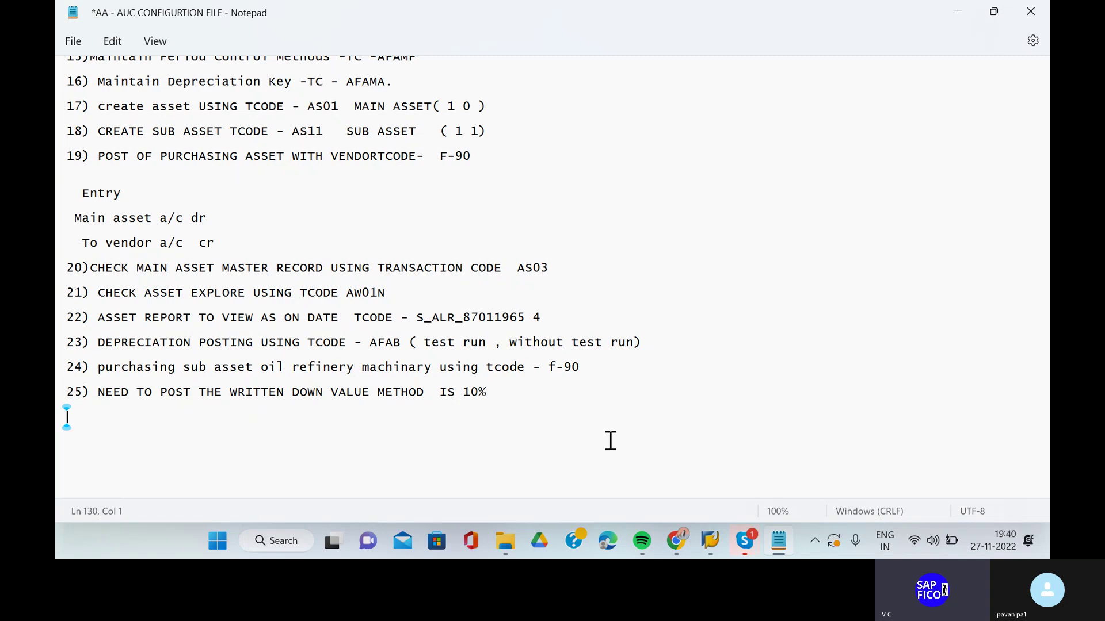
pyautogui.click(708, 553)
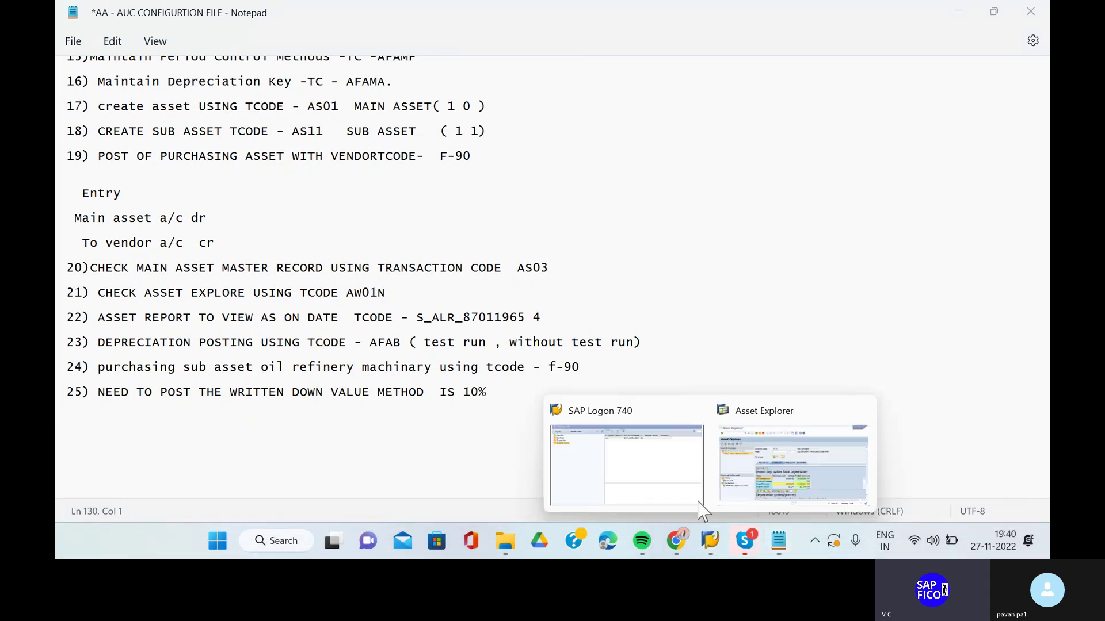
# Step: Log on to the EH7 system with the saved user id and password
pyautogui.click(661, 465)
pyautogui.doubleClick(521, 84)
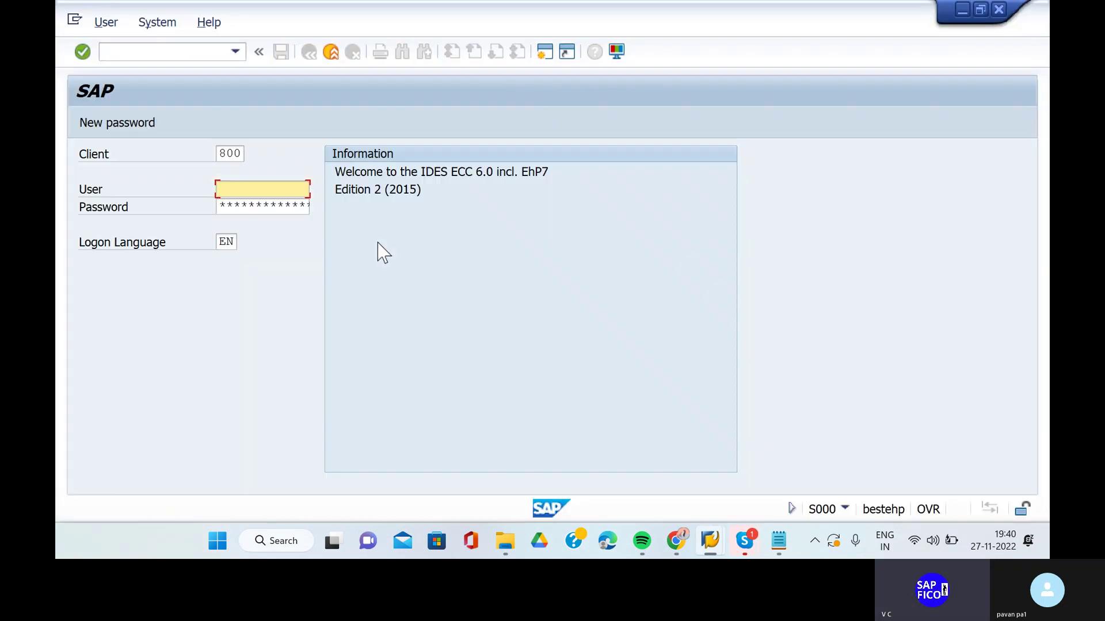
pyautogui.press('BackSpace')
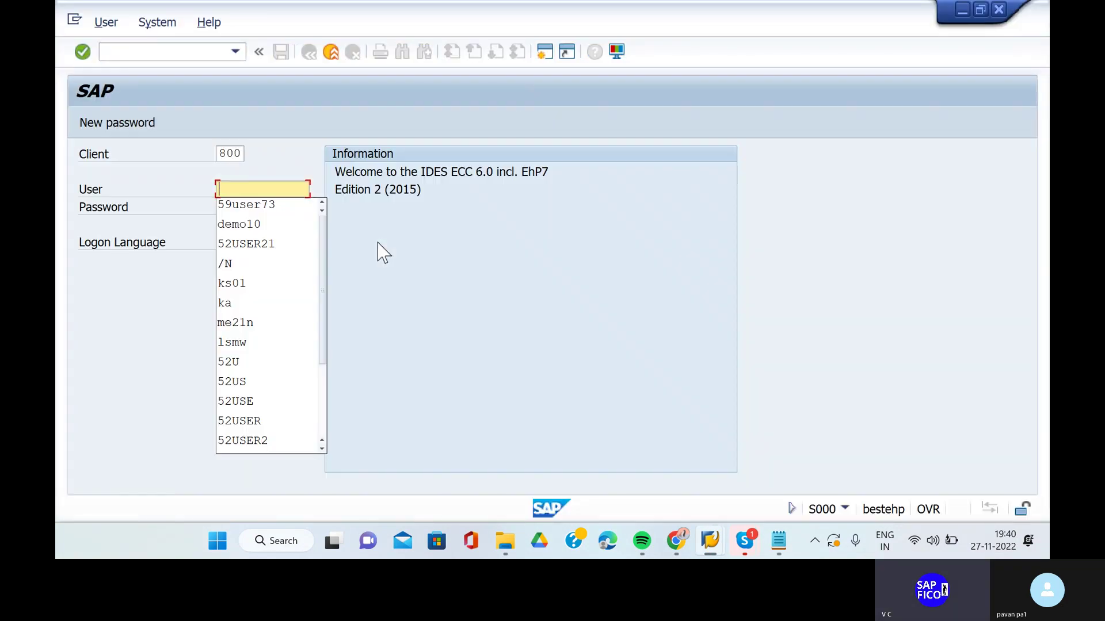
pyautogui.click(284, 210)
pyautogui.write('****')
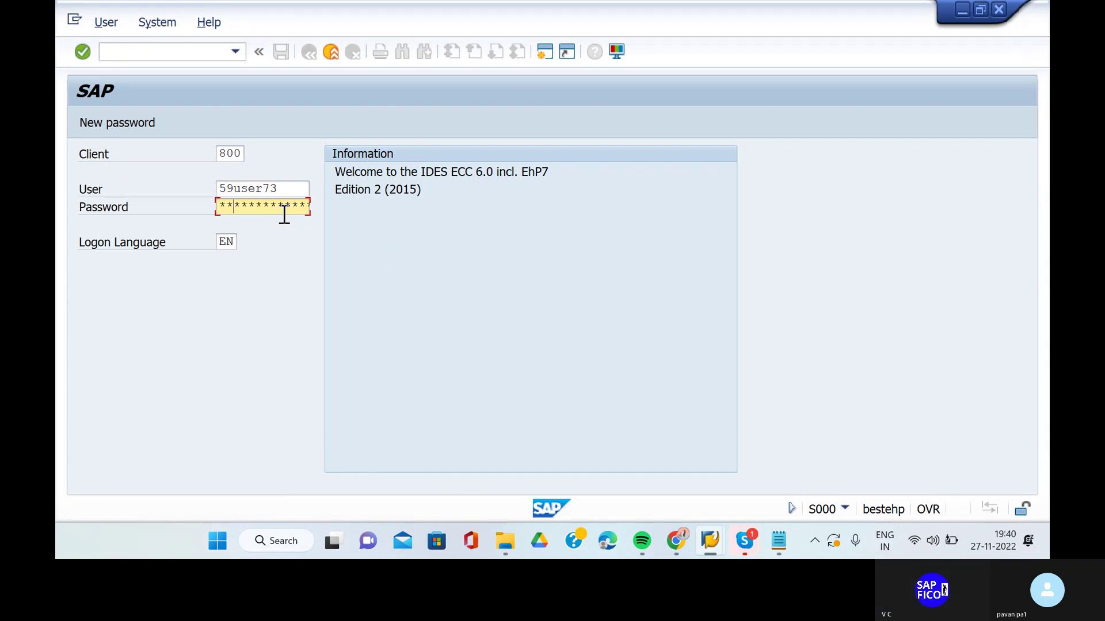
pyautogui.press('Return')
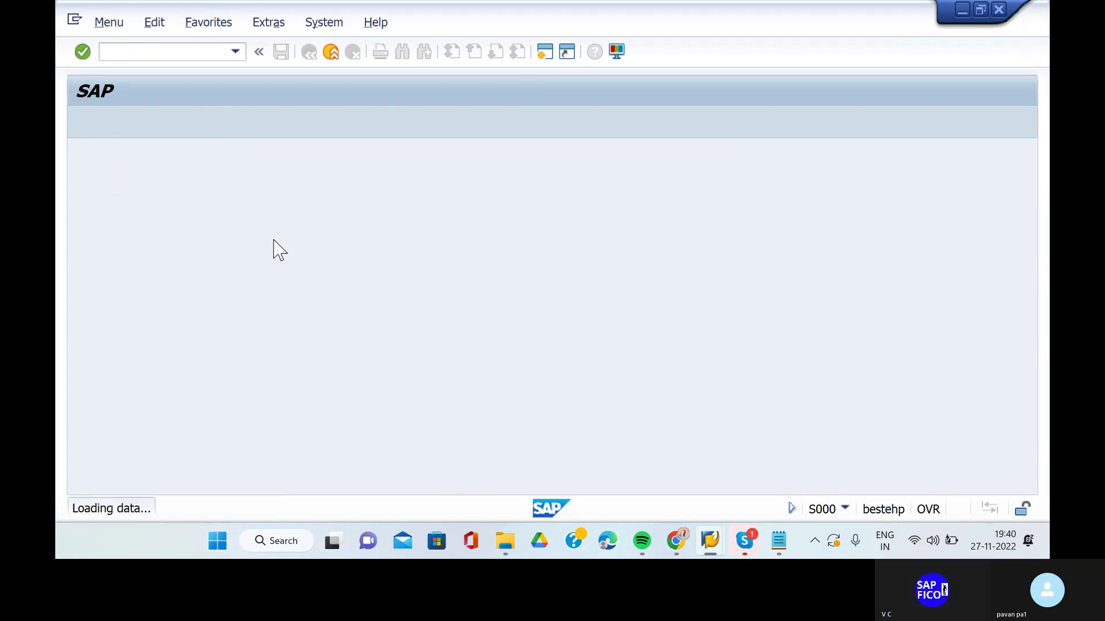
# Step: Reset with /n and start the AS01 Create Asset transaction
pyautogui.write('/n')
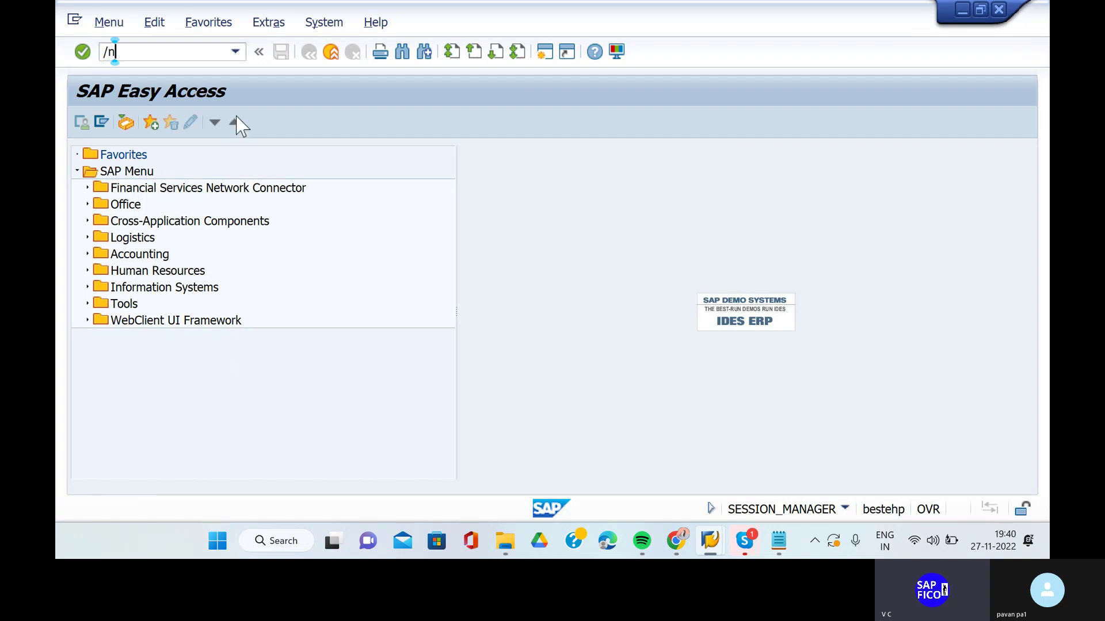
pyautogui.press('Return')
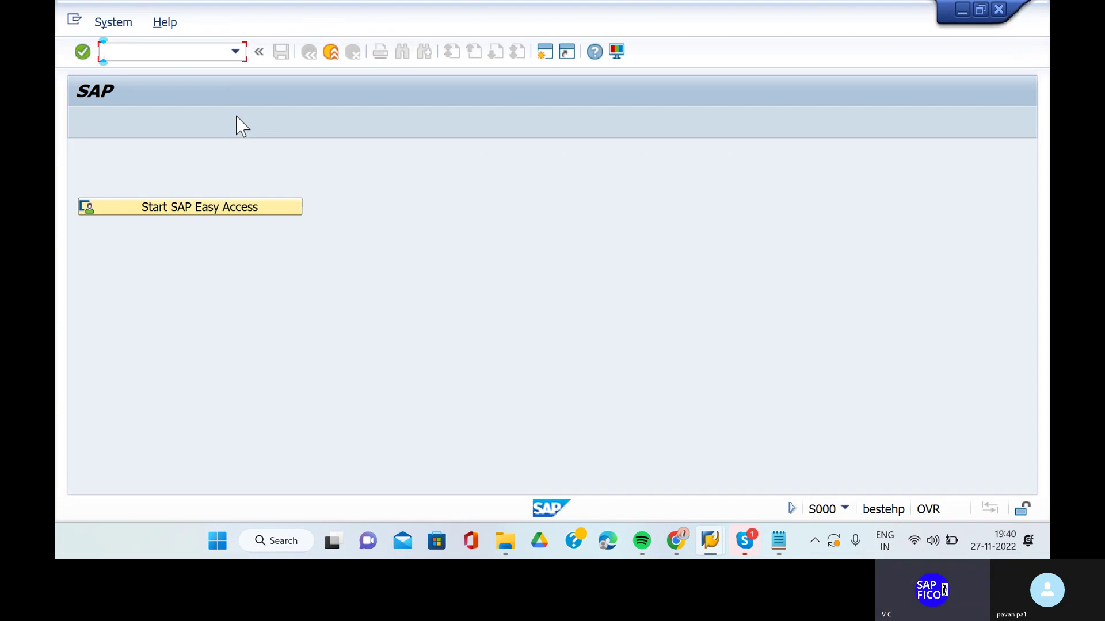
pyautogui.write('as01')
pyautogui.press('Return')
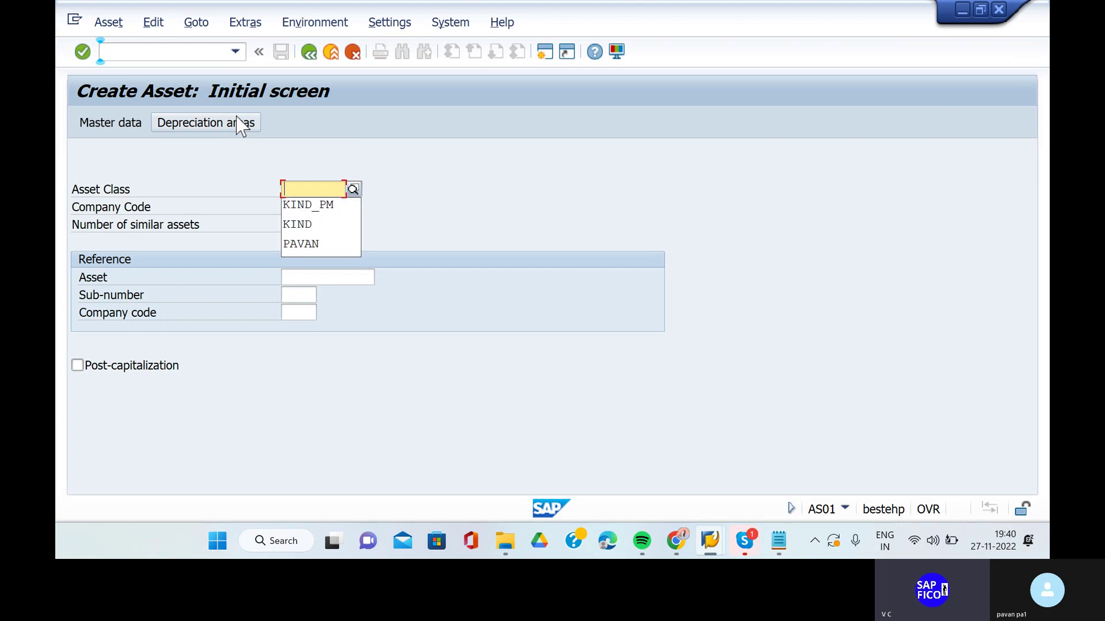
# Step: Choose asset class KIND_PM for company code KIND and proceed to master data
pyautogui.click(352, 190)
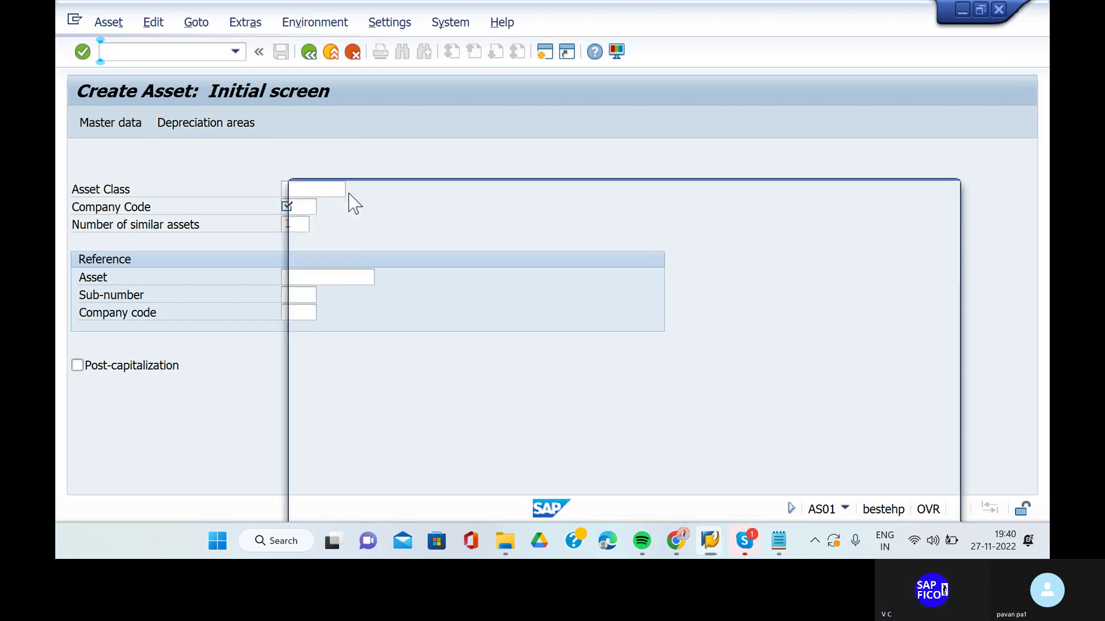
pyautogui.click(580, 239)
pyautogui.write('kind')
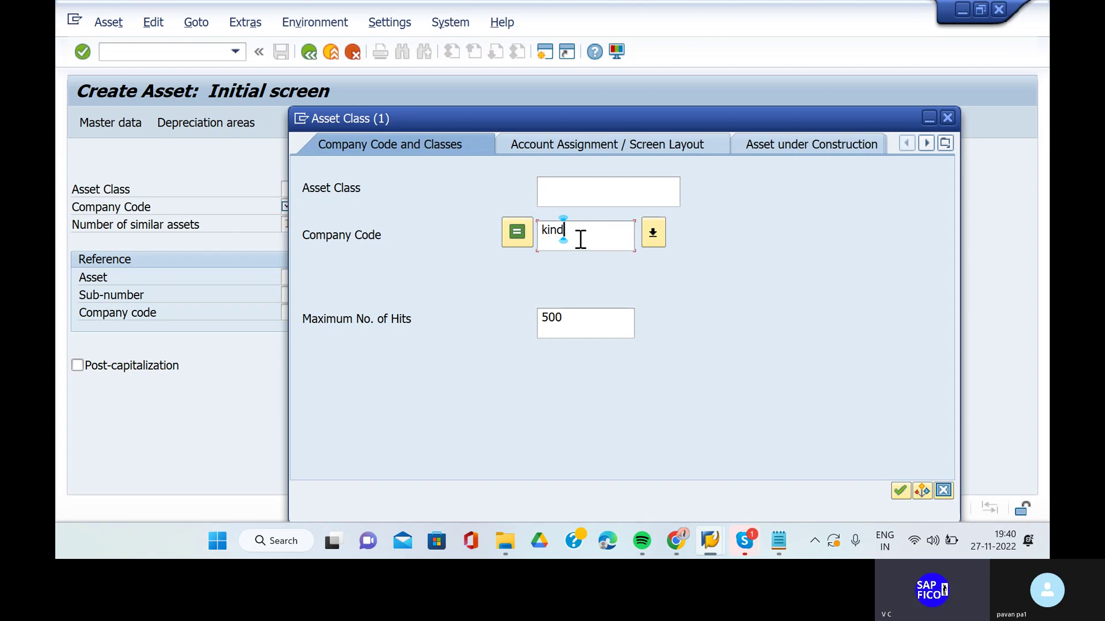
pyautogui.press('Return')
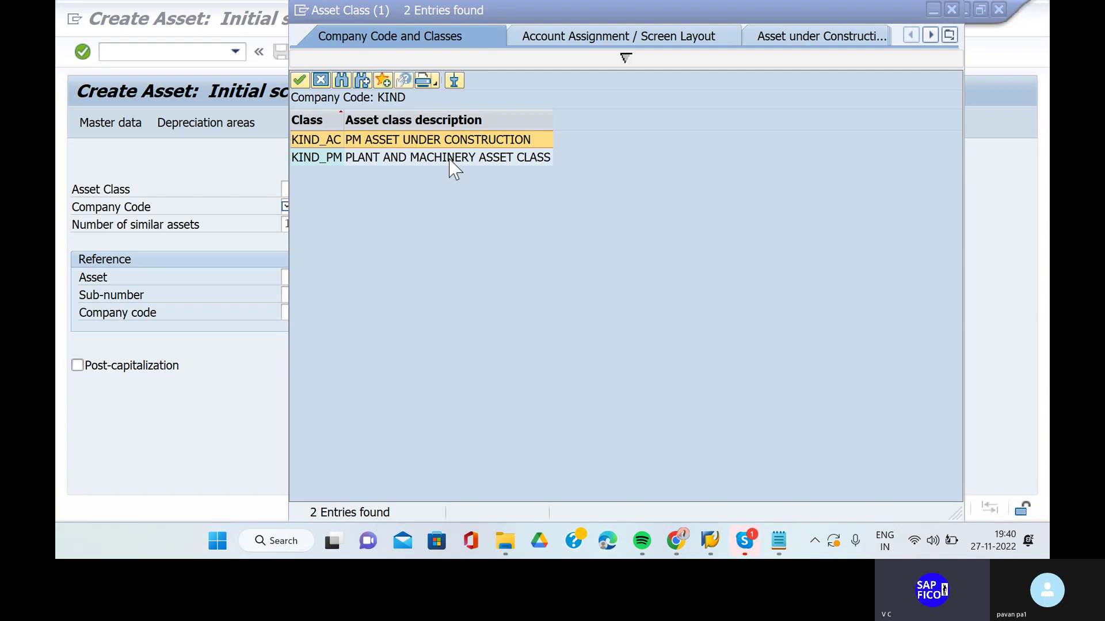
pyautogui.click(452, 166)
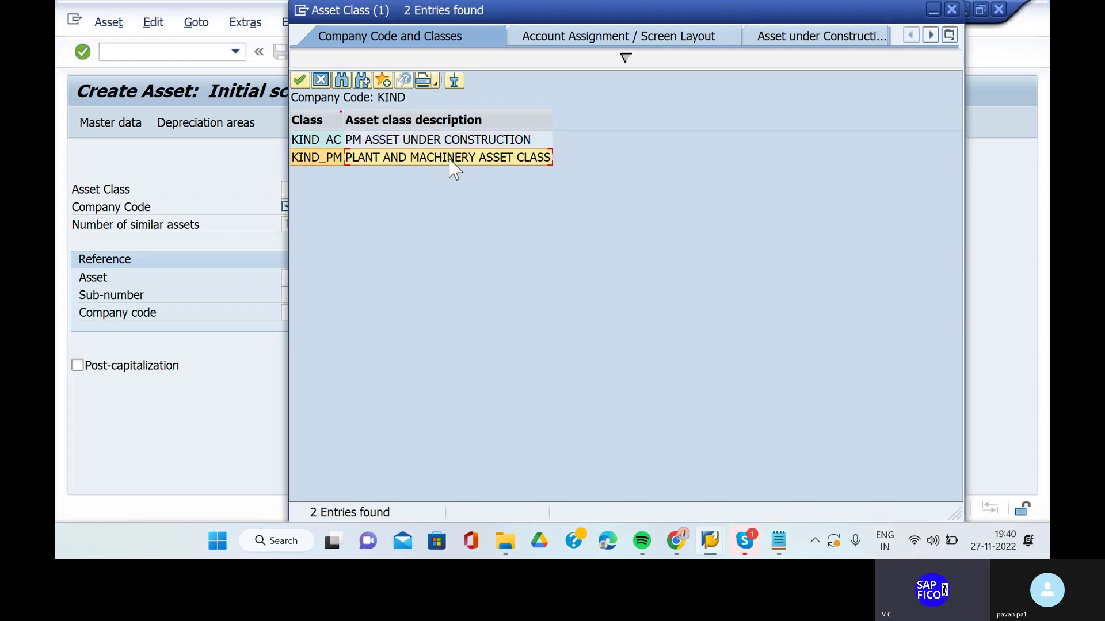
pyautogui.click(300, 81)
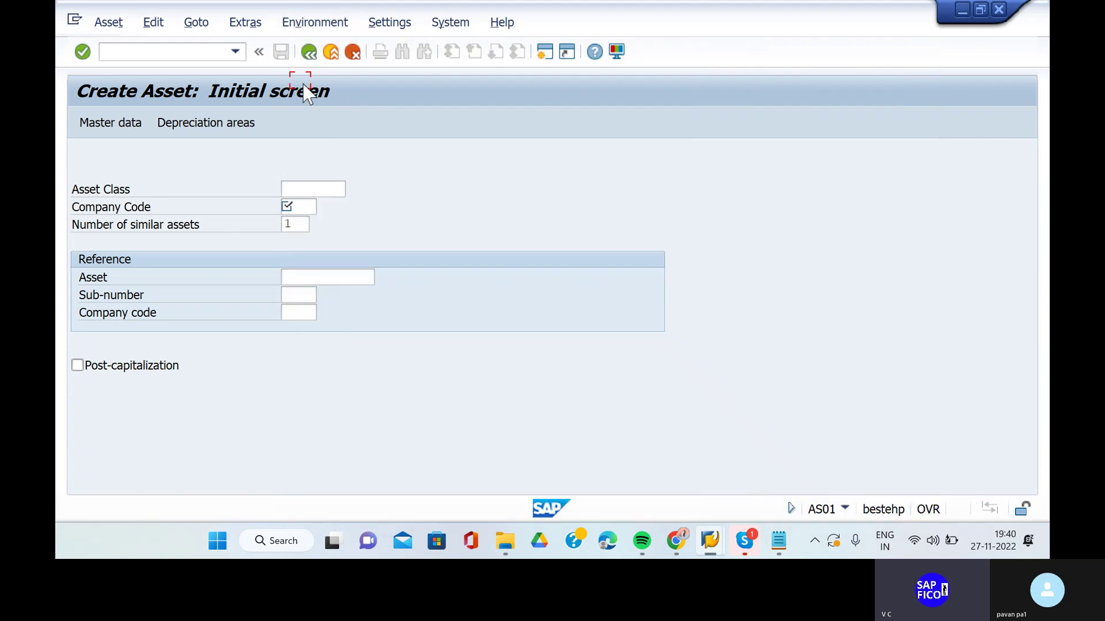
pyautogui.click(308, 224)
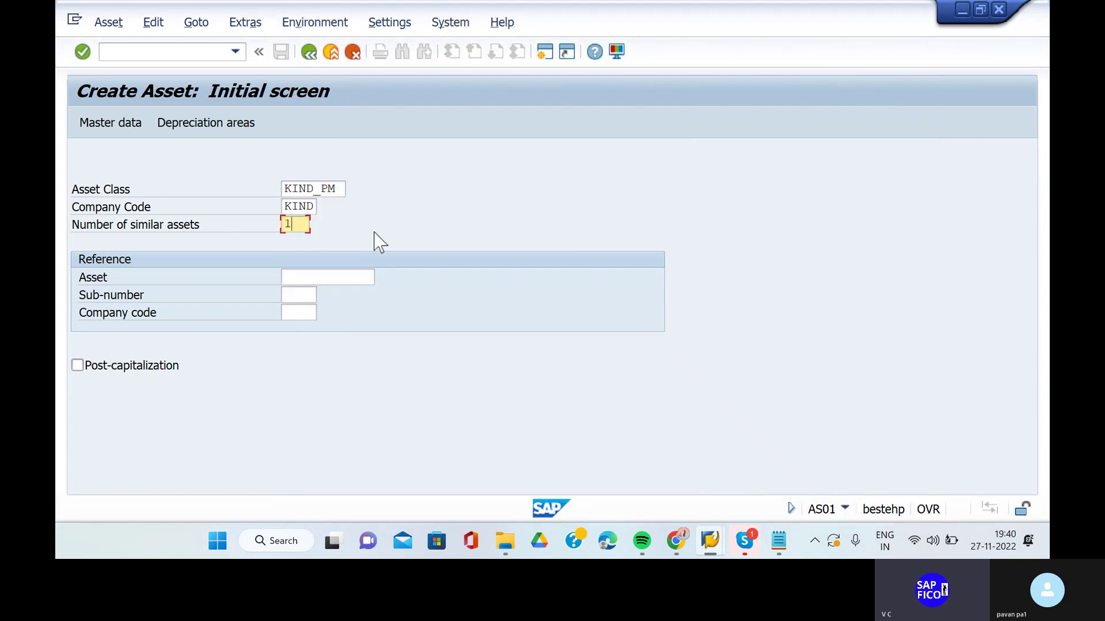
pyautogui.press('Return')
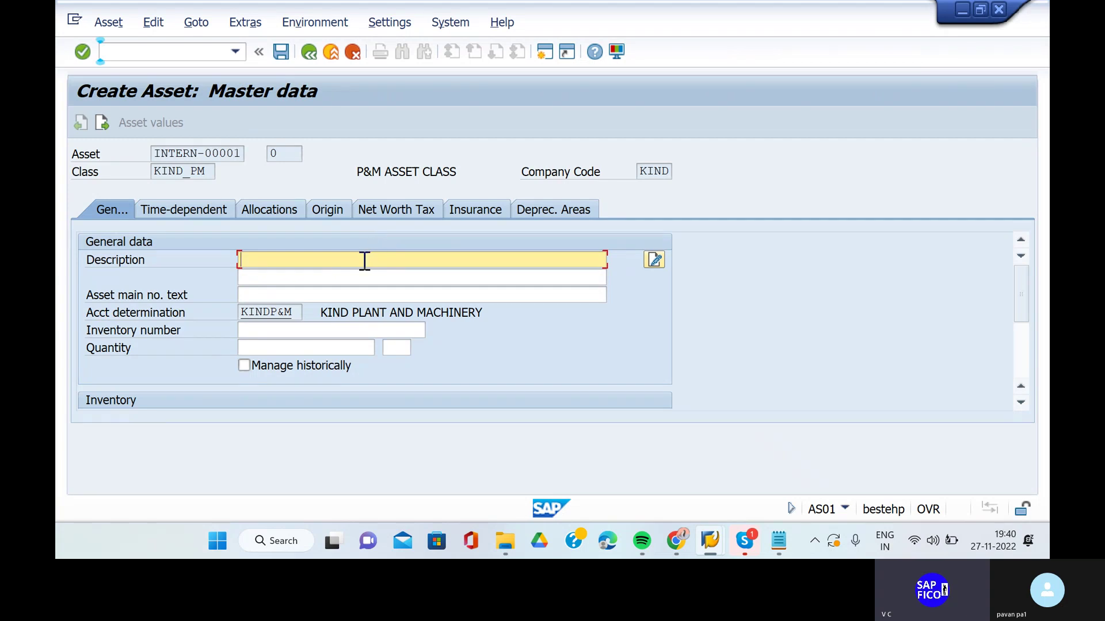
# Step: Enter the asset description SECOND OIL REFINERY PLANT AND MACHINERY
pyautogui.write('SECOND OIL REF')
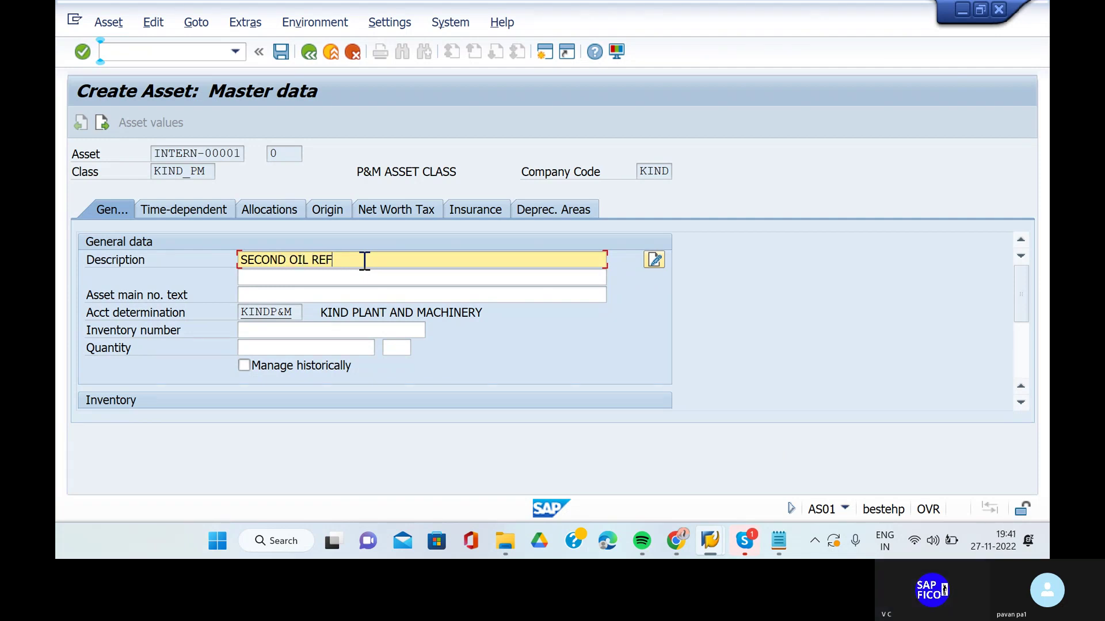
pyautogui.write('INERY MA')
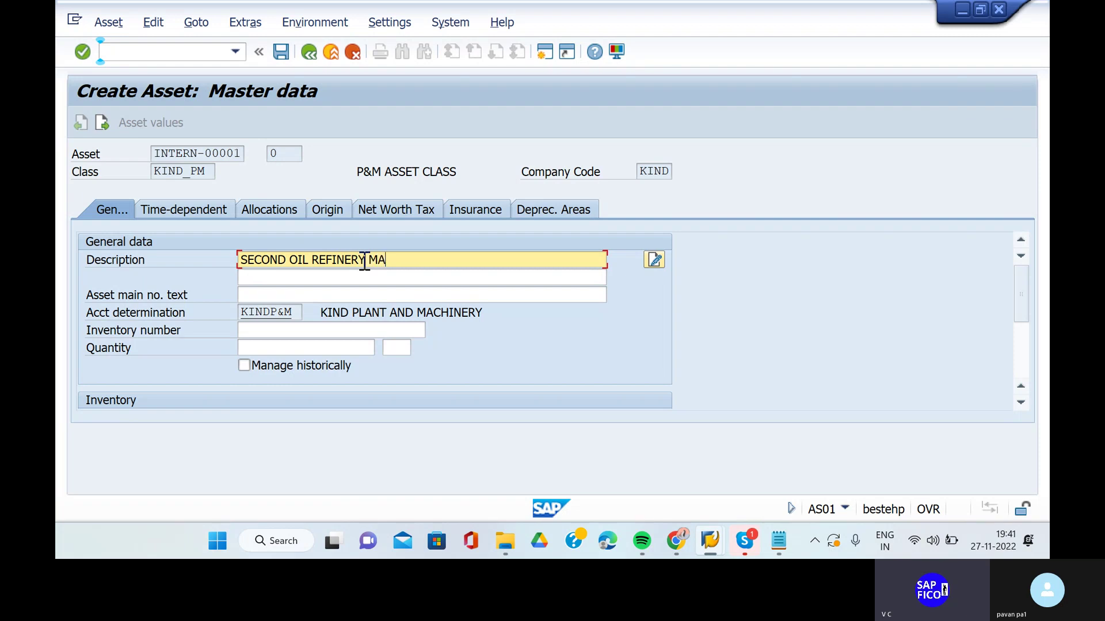
pyautogui.write('CHINE')
pyautogui.write('RY')
pyautogui.press('BackSpace')
pyautogui.press('BackSpace')
pyautogui.press('BackSpace')
pyautogui.press('BackSpace')
pyautogui.press('BackSpace')
pyautogui.press('BackSpace')
pyautogui.press('BackSpace')
pyautogui.press('BackSpace')
pyautogui.press('BackSpace')
pyautogui.press('BackSpace')
pyautogui.write('PLANT')
pyautogui.press('BackSpace')
pyautogui.press('BackSpace')
pyautogui.press('BackSpace')
pyautogui.press('BackSpace')
pyautogui.press('BackSpace')
pyautogui.write('PLANT AND M')
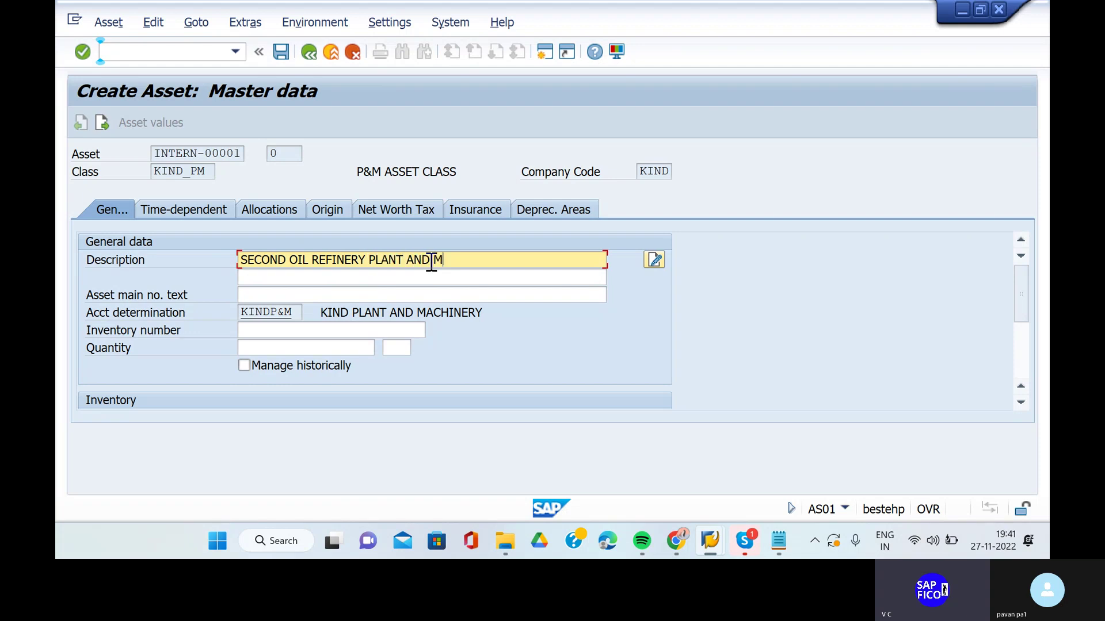
pyautogui.write('ACHINERY')
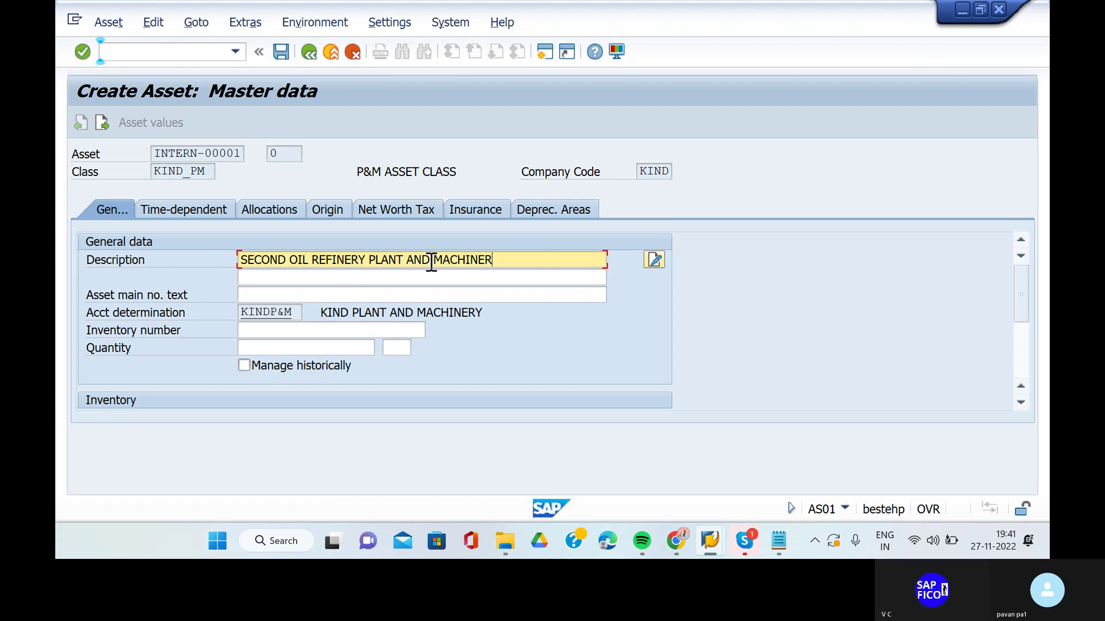
# Step: Set capitalization date 01.11.2022 and show the depreciation areas
pyautogui.scroll(-3, 510, 400)
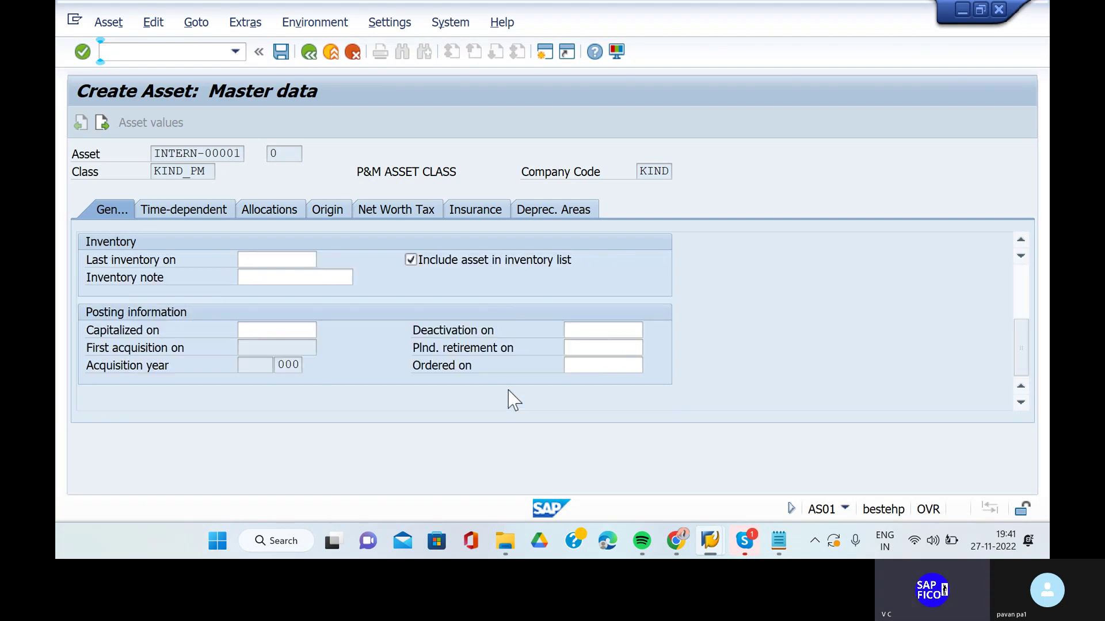
pyautogui.click(267, 329)
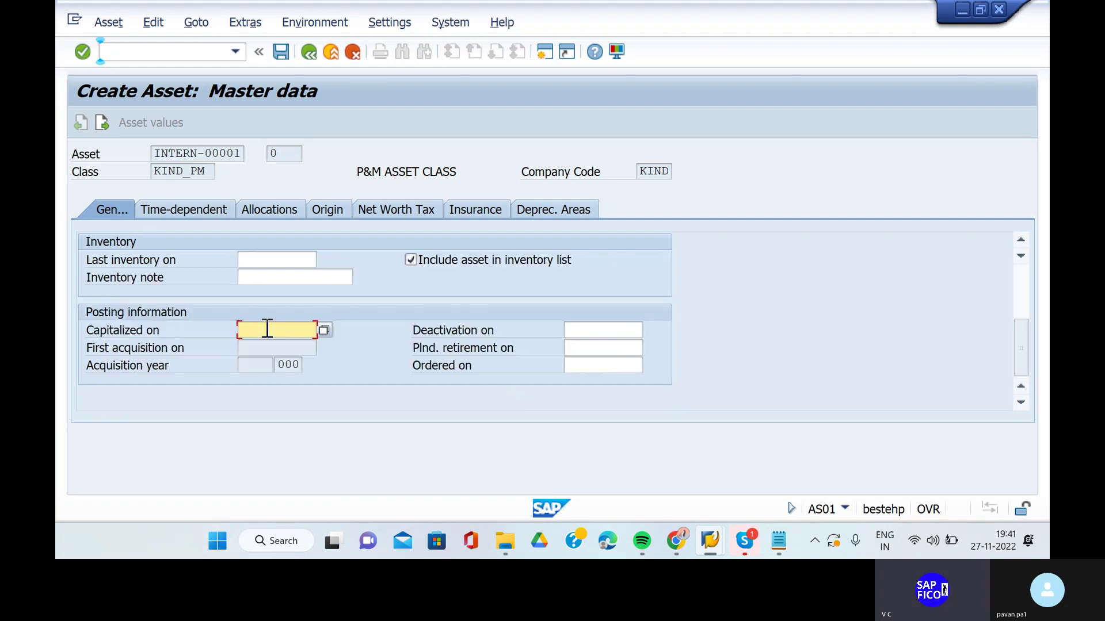
pyautogui.click(268, 329)
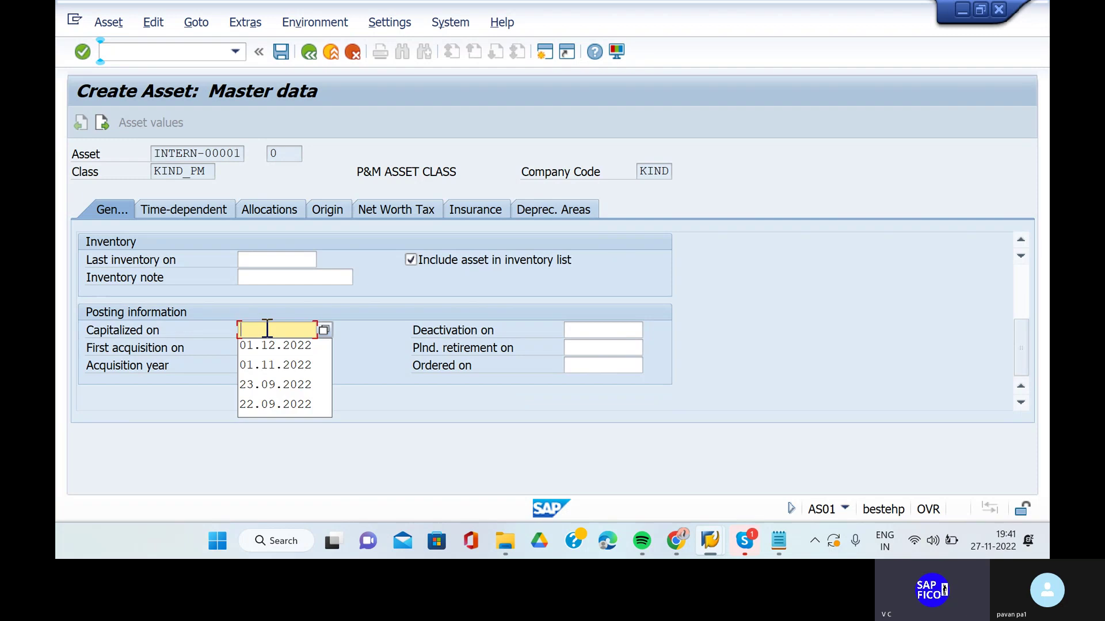
pyautogui.click(275, 365)
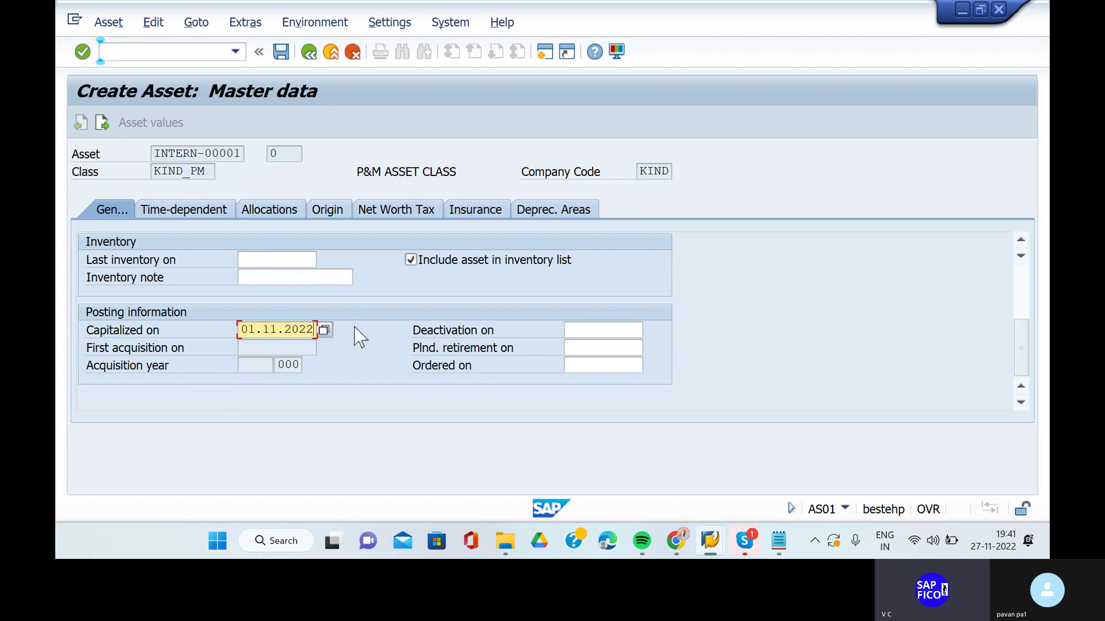
pyautogui.click(544, 213)
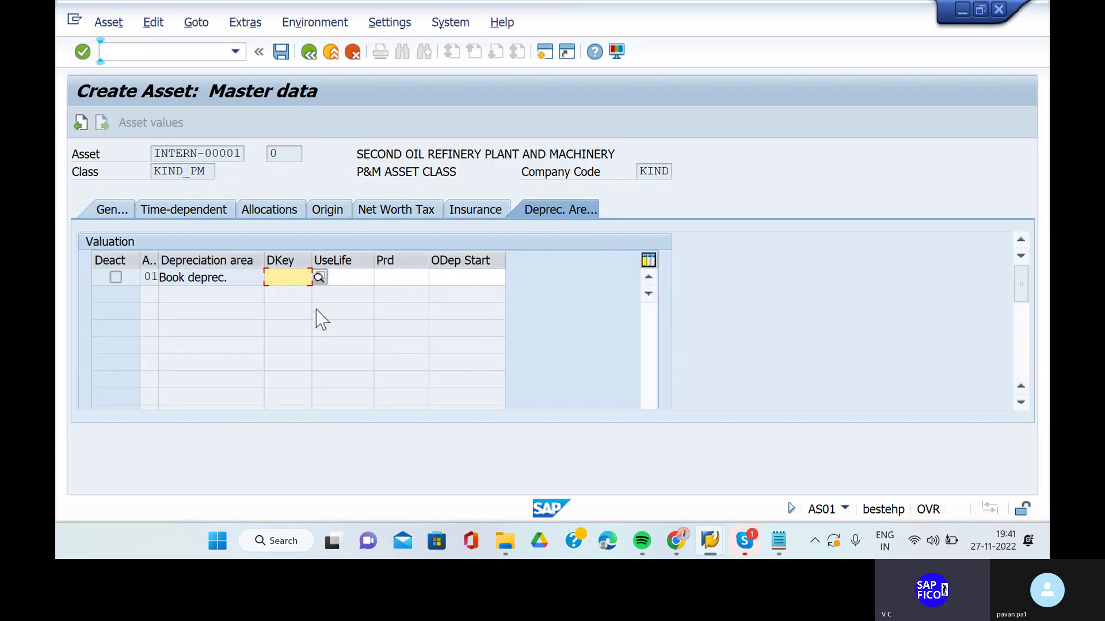
# Step: Set the book depreciation key to P02 (WDV method 10%)
pyautogui.click(305, 278)
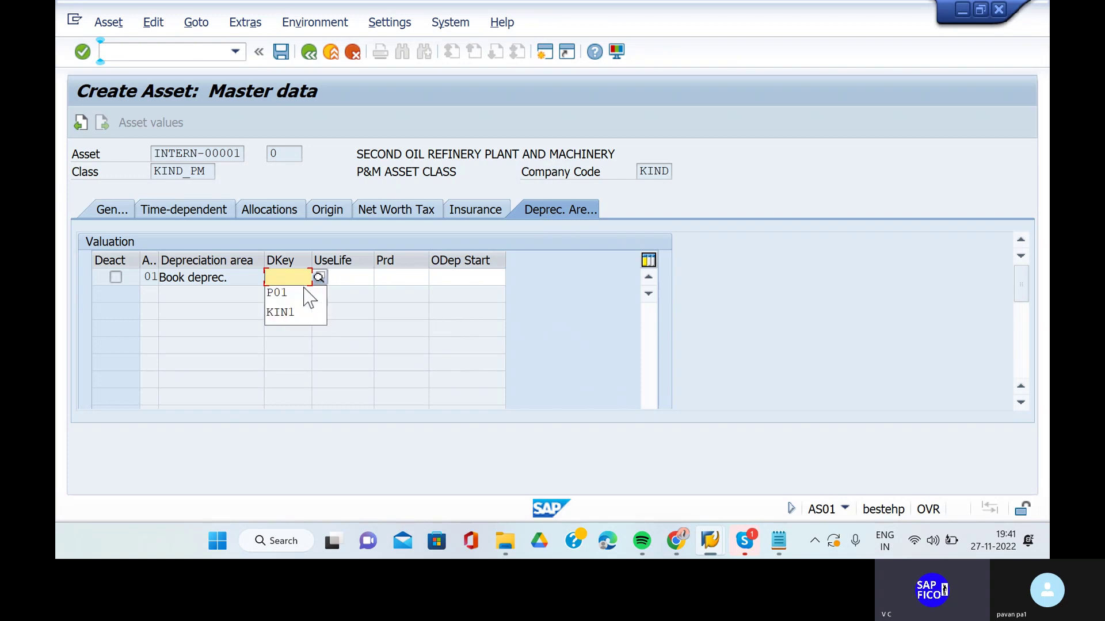
pyautogui.press('F4')
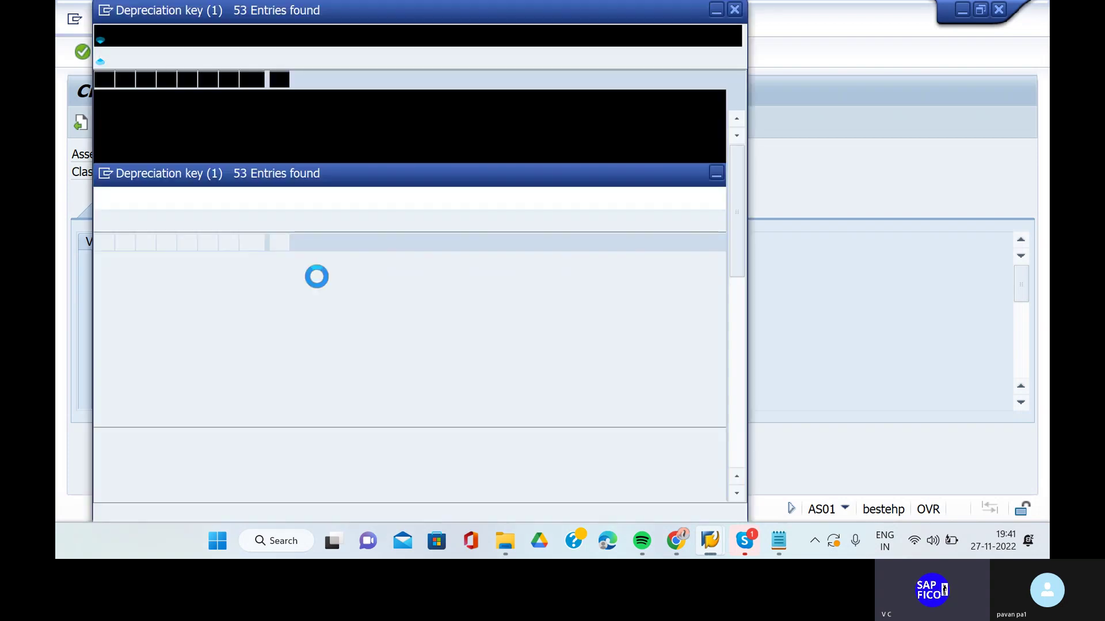
pyautogui.scroll(-10, 191, 293)
pyautogui.scroll(10, 191, 294)
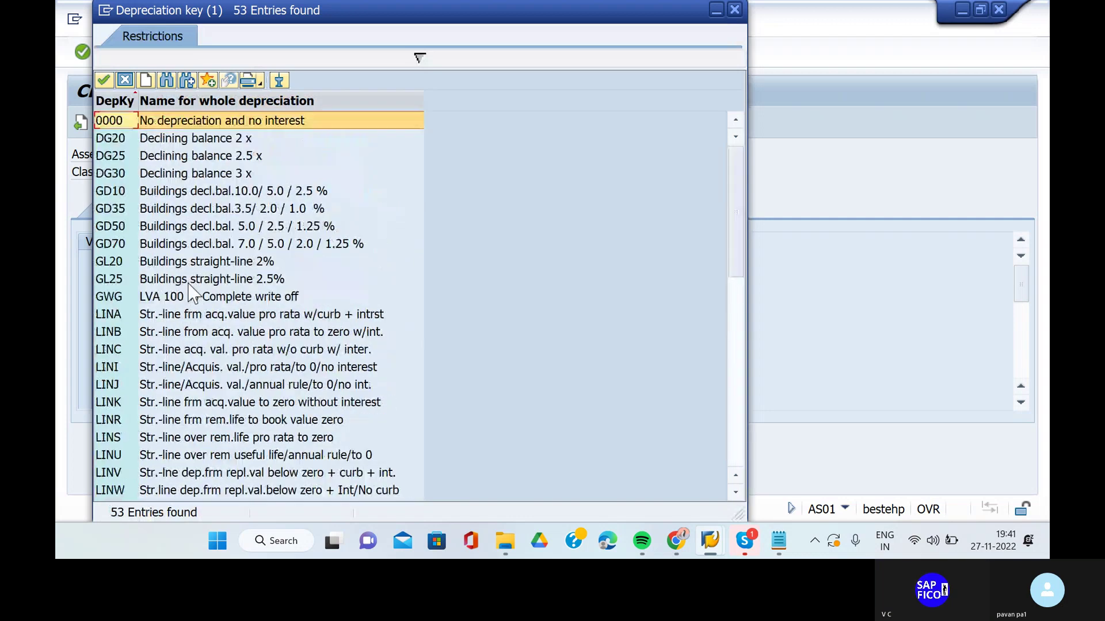
pyautogui.scroll(-8, 109, 360)
pyautogui.scroll(-3, 109, 360)
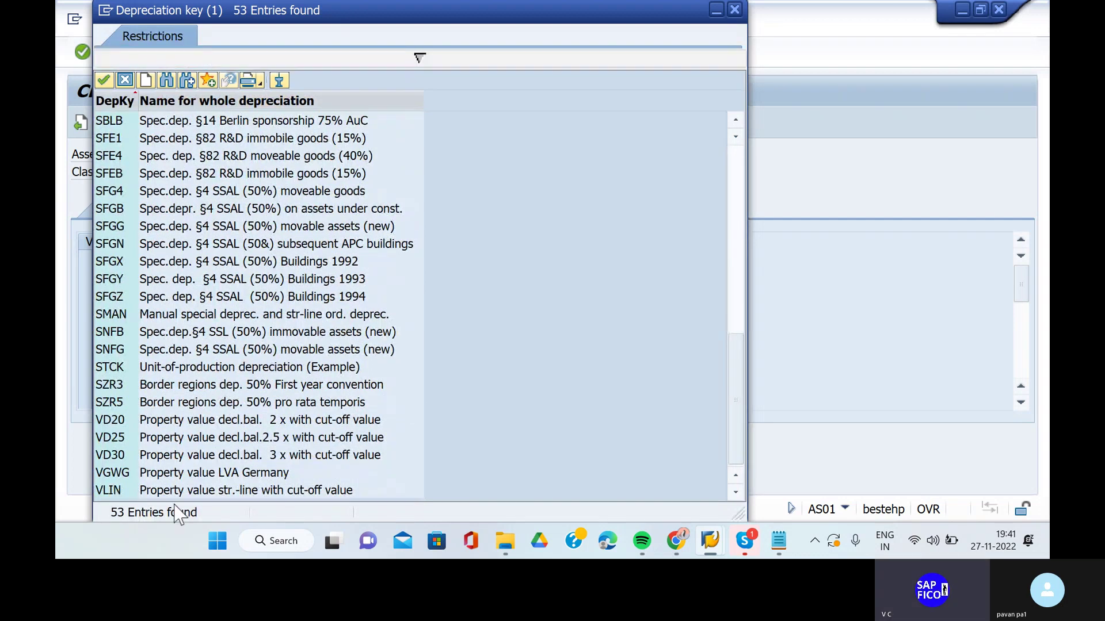
pyautogui.scroll(5, 178, 371)
pyautogui.click(198, 247)
pyautogui.click(104, 84)
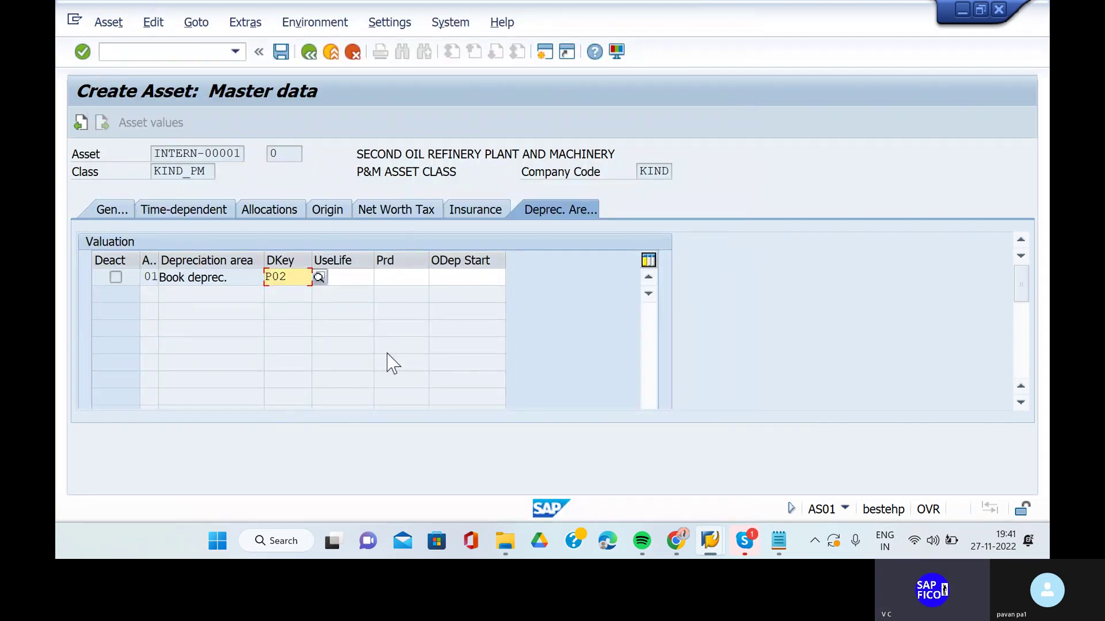
# Step: Enter useful life 4 and save the new asset
pyautogui.click(365, 276)
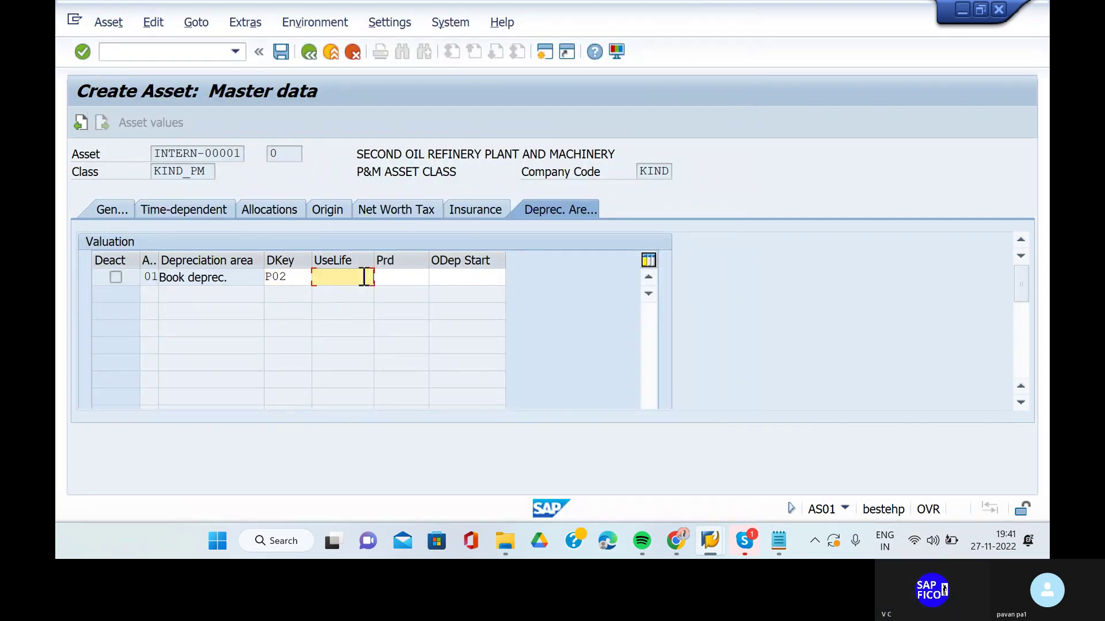
pyautogui.write('4')
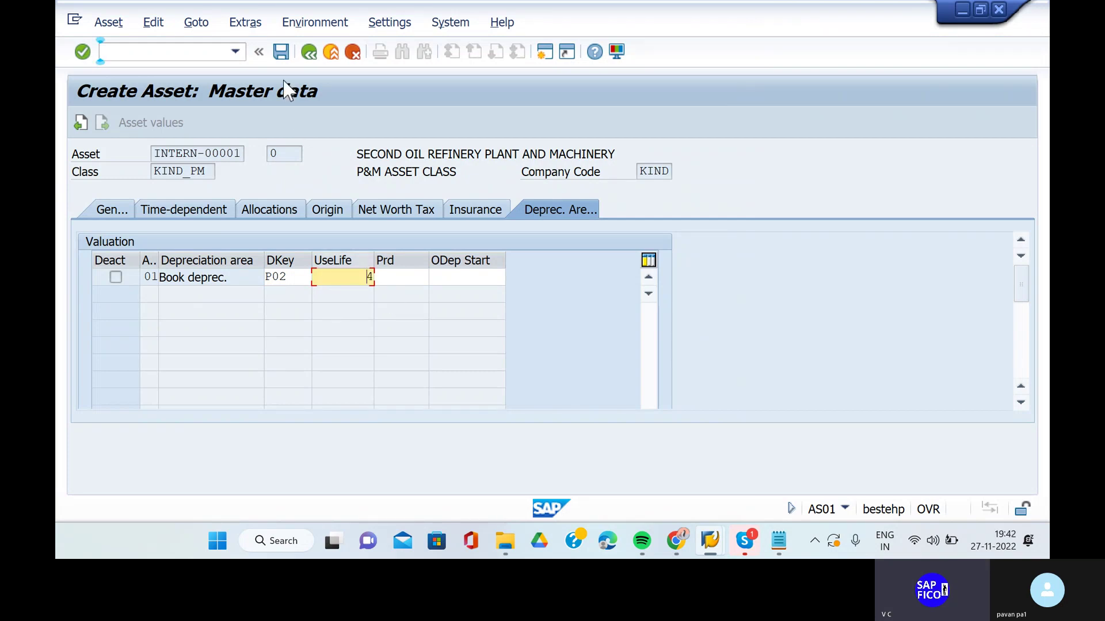
pyautogui.click(280, 53)
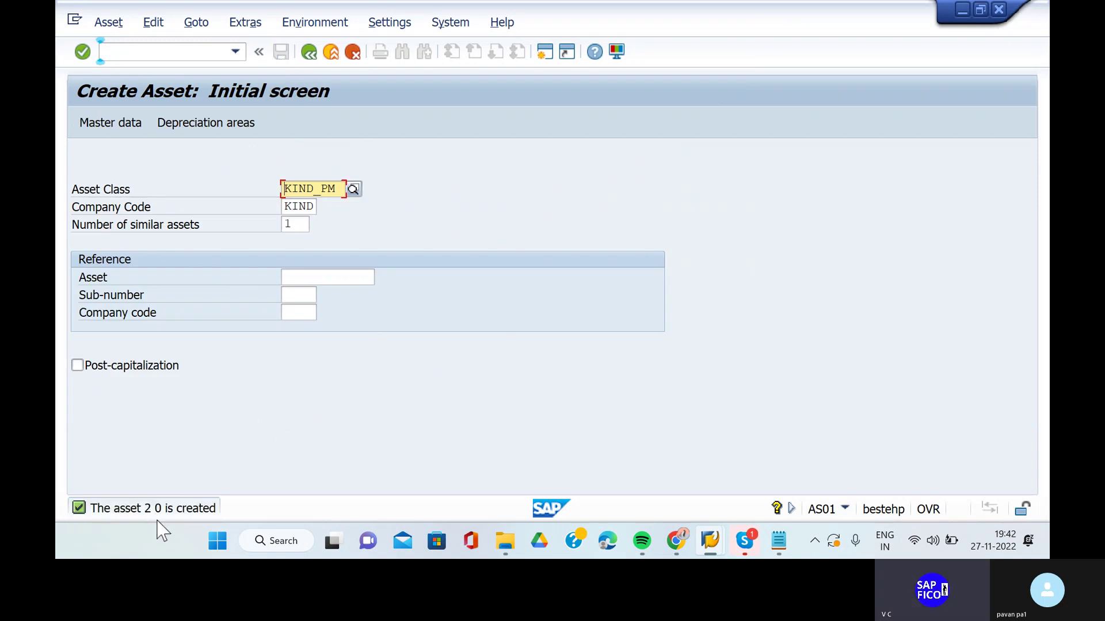
# Step: Append 'MAIN ASSET ( 2 0 )' to step 25 in the notes and return to SAP
pyautogui.click(778, 541)
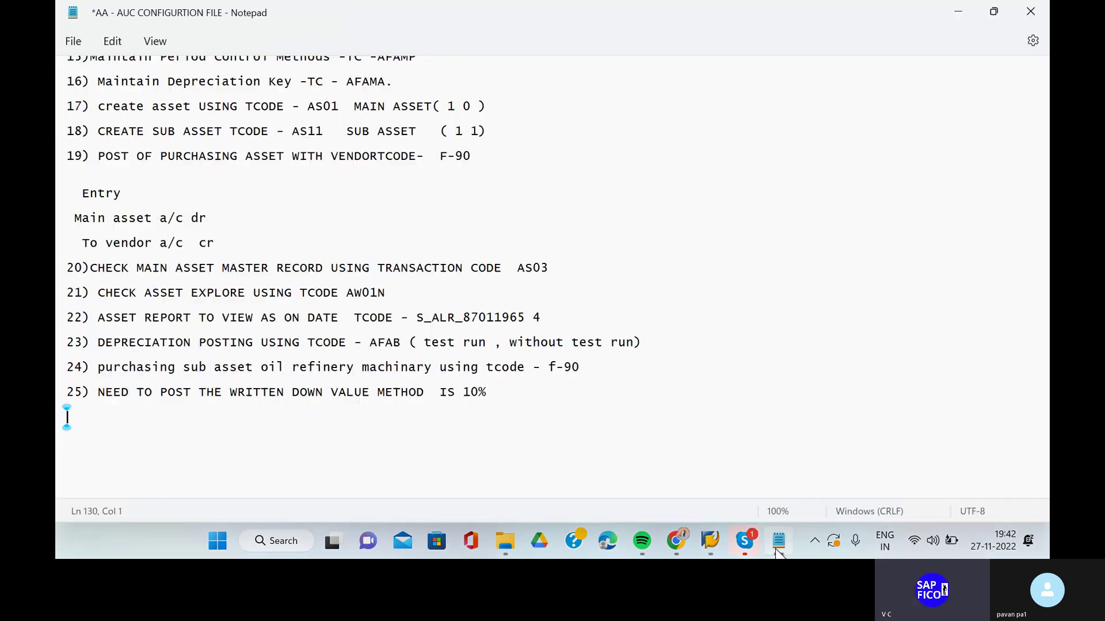
pyautogui.click(522, 391)
pyautogui.write('MAIN ASSET')
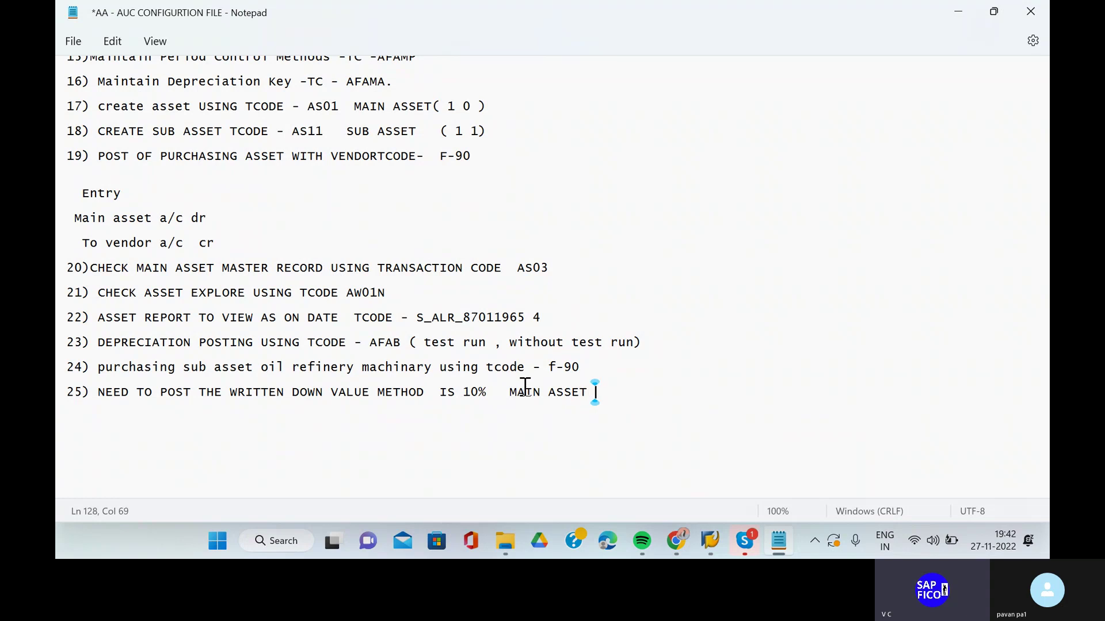
pyautogui.write(' ( 2 0 )')
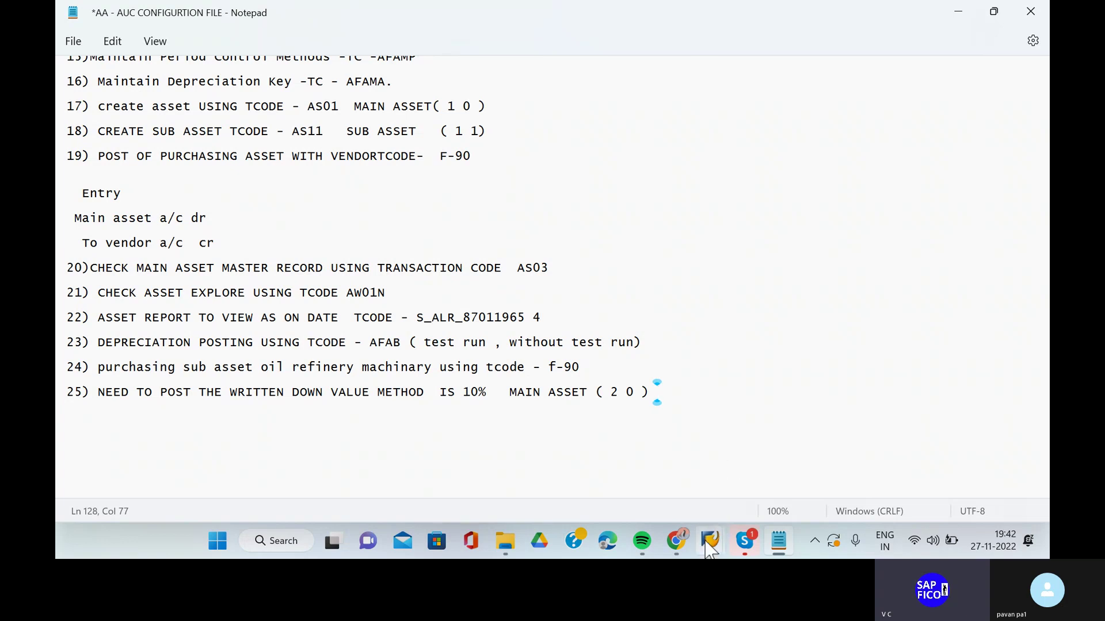
pyautogui.moveTo(710, 541)
pyautogui.click(843, 472)
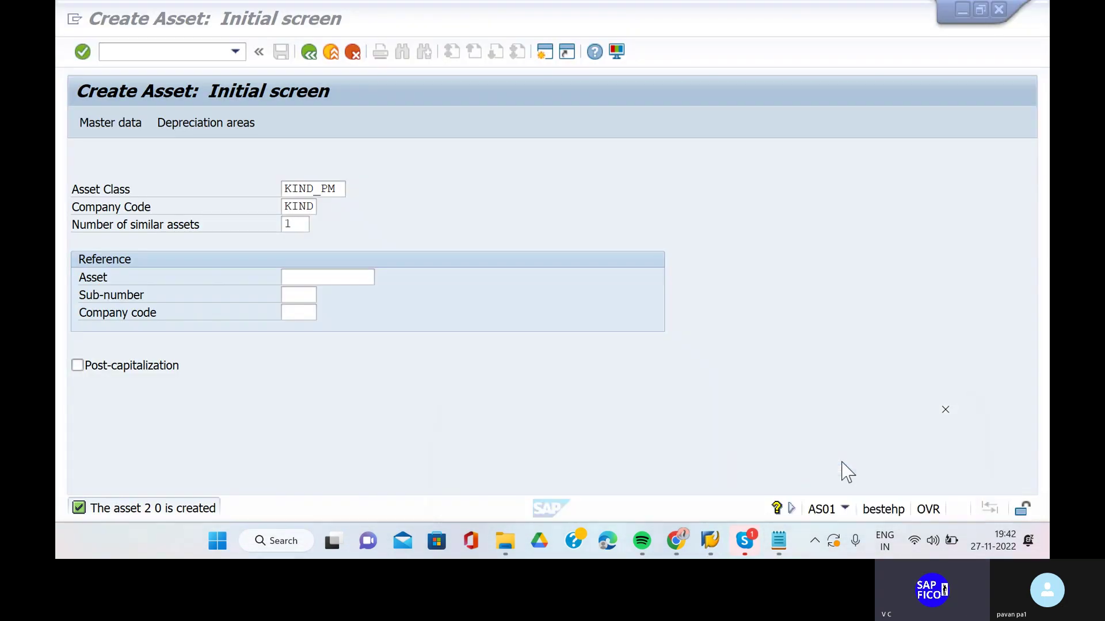
pyautogui.click(149, 55)
# Step: Start F-90 with document and posting dates 01.11.2022
pyautogui.write('/N')
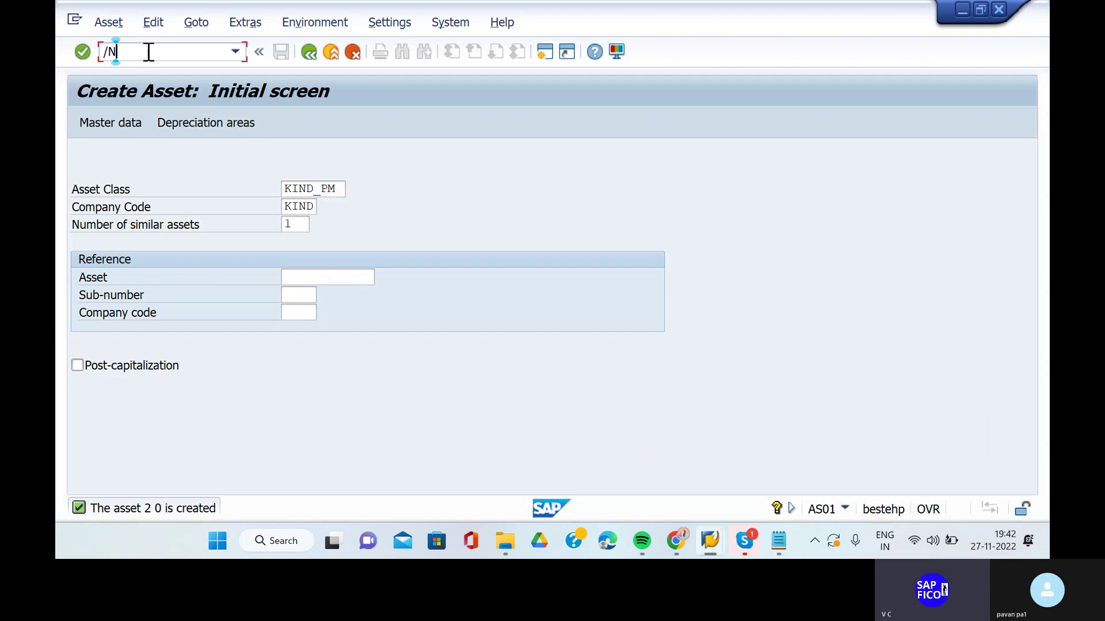
pyautogui.press('Return')
pyautogui.write('F-')
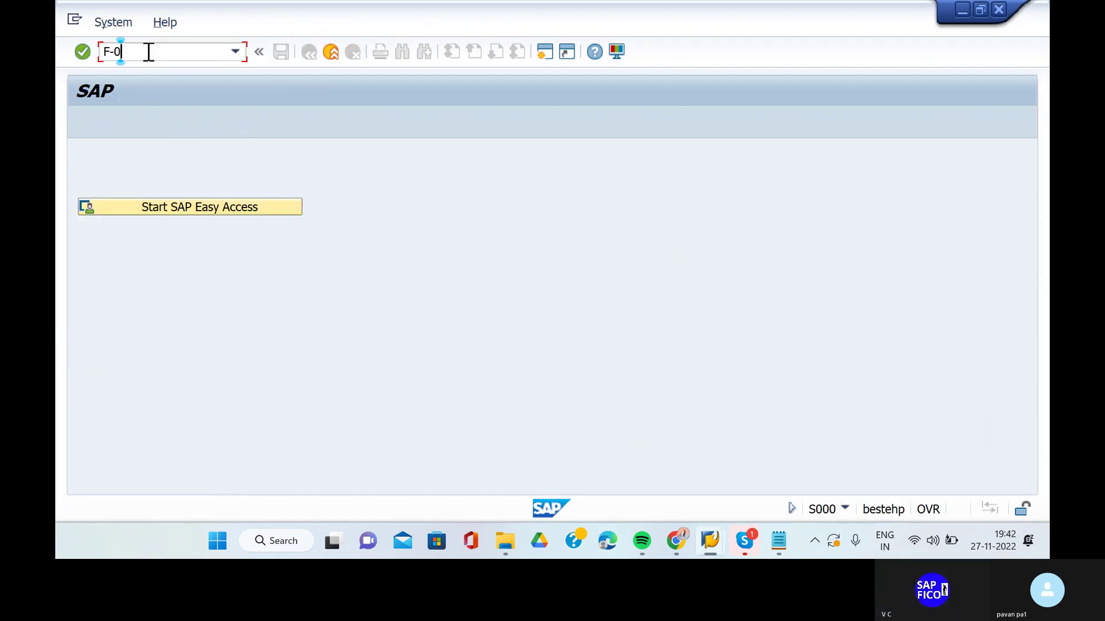
pyautogui.write('90')
pyautogui.press('Return')
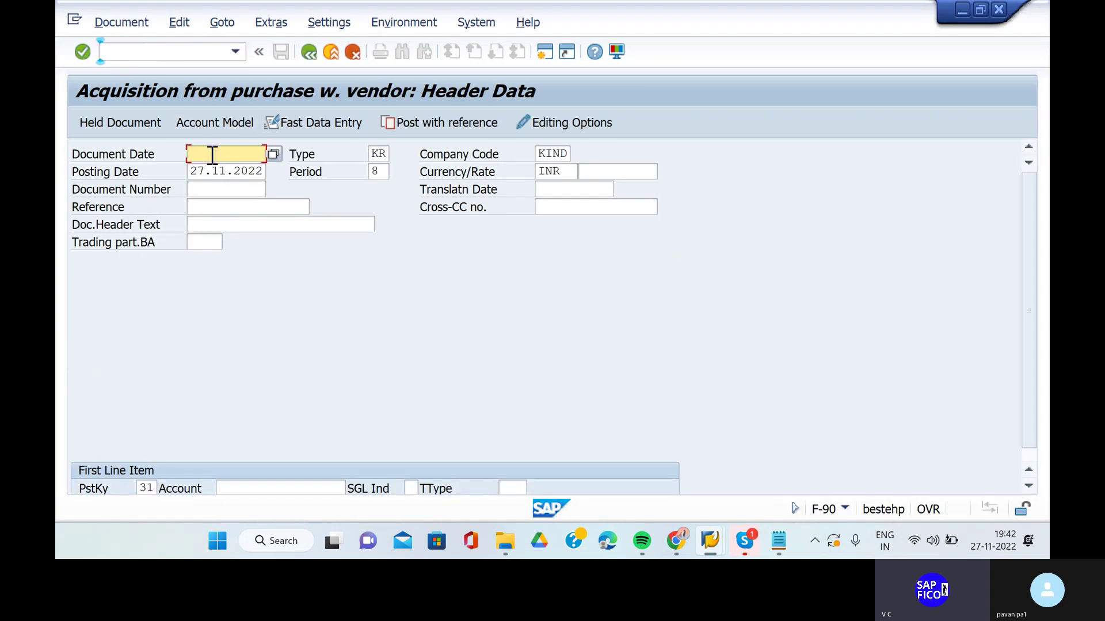
pyautogui.write('01')
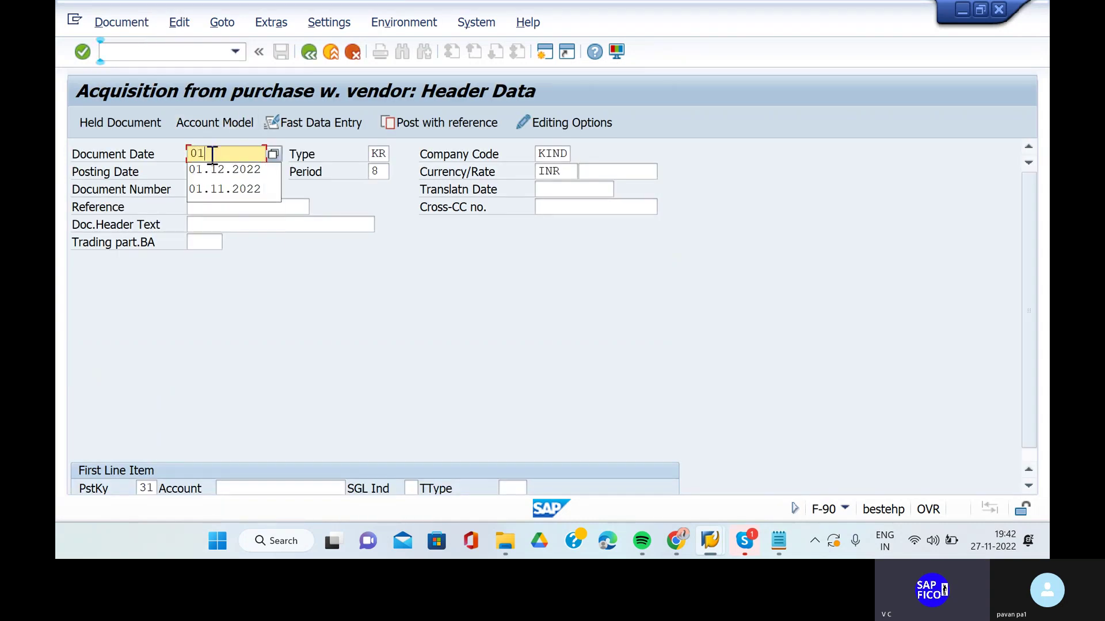
pyautogui.click(224, 190)
pyautogui.click(193, 171)
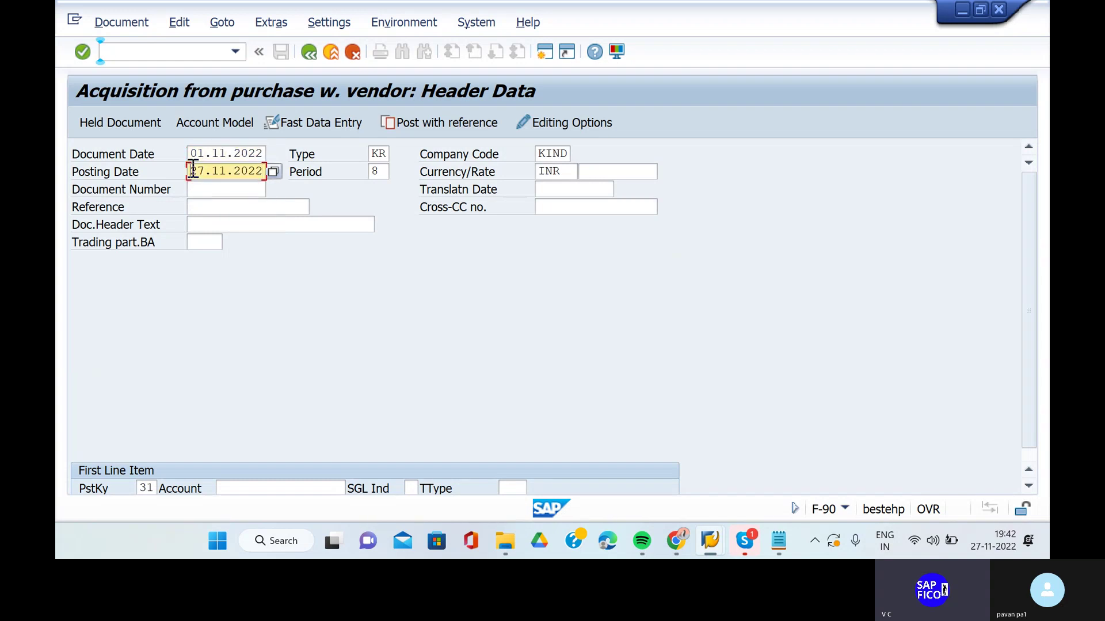
pyautogui.write('01')
# Step: Enter the document header text 'Purchasing SECOND ASSET'
pyautogui.click(270, 225)
pyautogui.write('P')
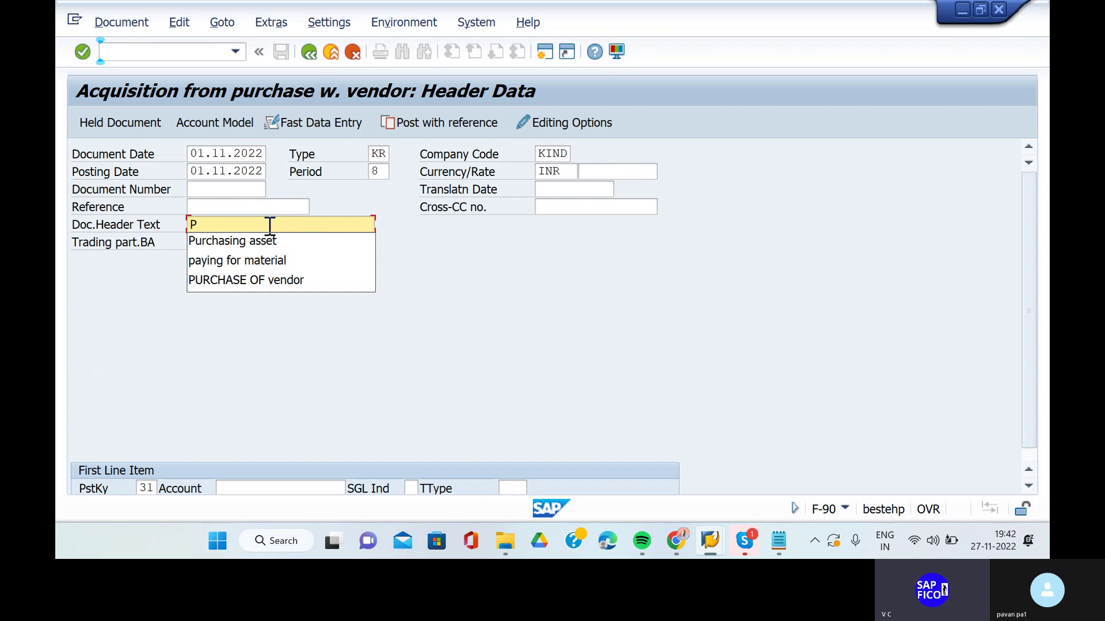
pyautogui.click(272, 246)
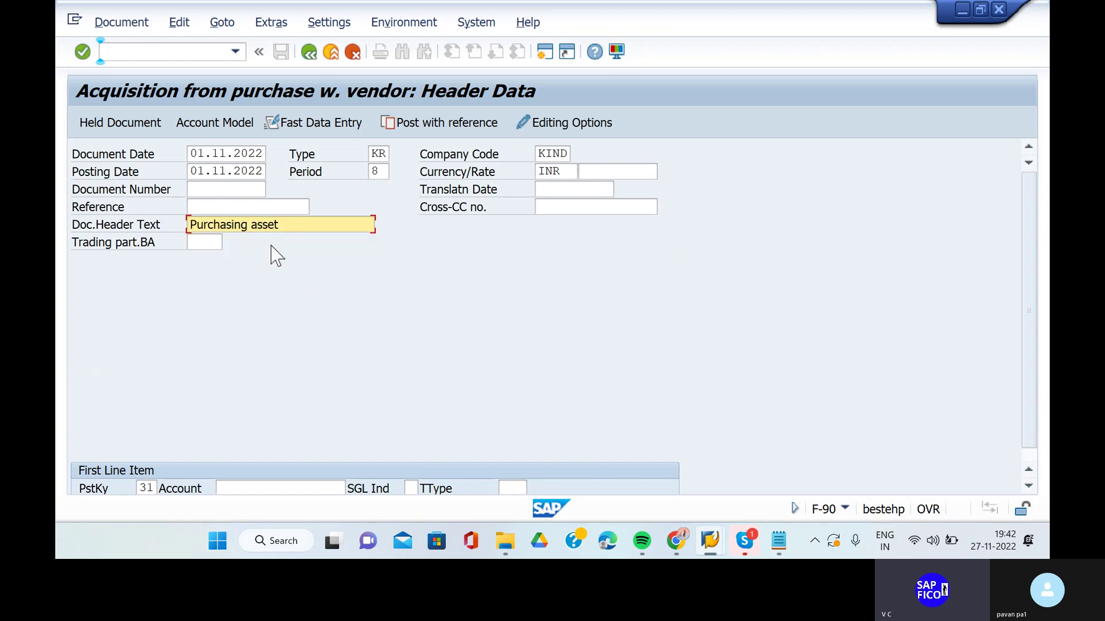
pyautogui.write('SECO')
pyautogui.press('BackSpace')
pyautogui.press('BackSpace')
pyautogui.press('BackSpace')
pyautogui.press('BackSpace')
pyautogui.press('BackSpace')
pyautogui.press('BackSpace')
pyautogui.press('BackSpace')
pyautogui.press('BackSpace')
pyautogui.press('BackSpace')
pyautogui.press('BackSpace')
pyautogui.write('SECO')
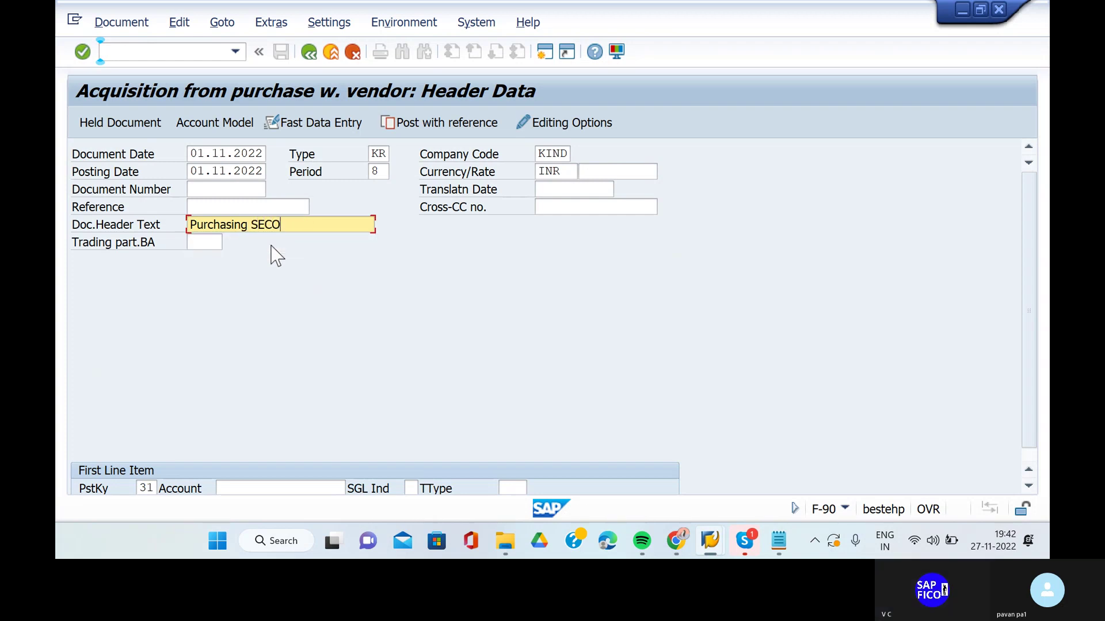
pyautogui.write('ND ASSET')
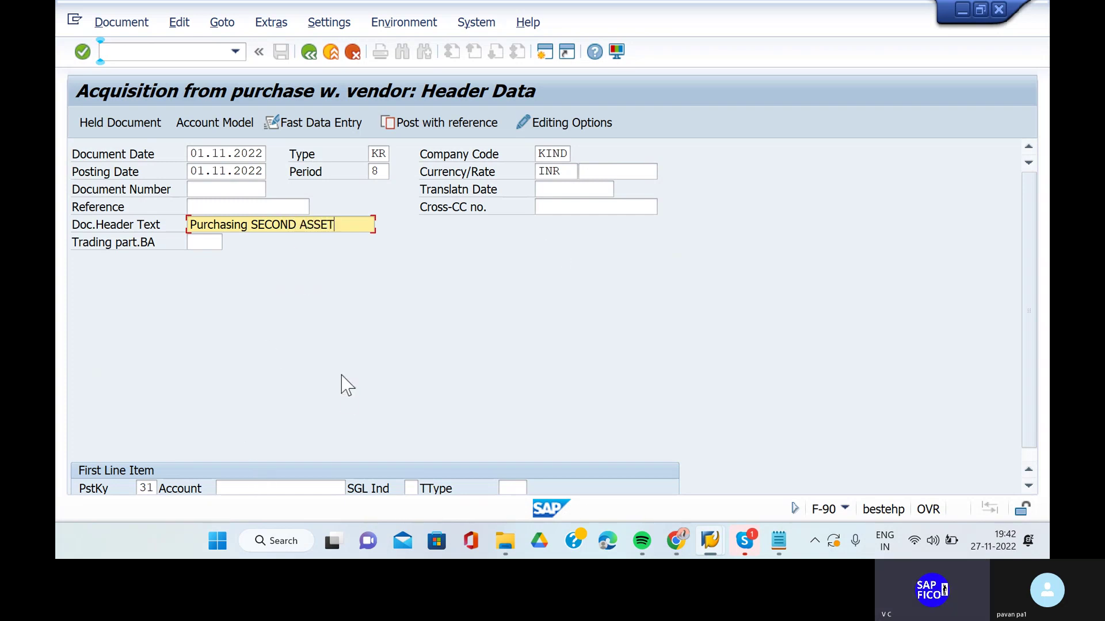
# Step: Enter vendor account 16 and continue to the vendor item
pyautogui.scroll(-1, 343, 383)
pyautogui.click(296, 476)
pyautogui.write('1')
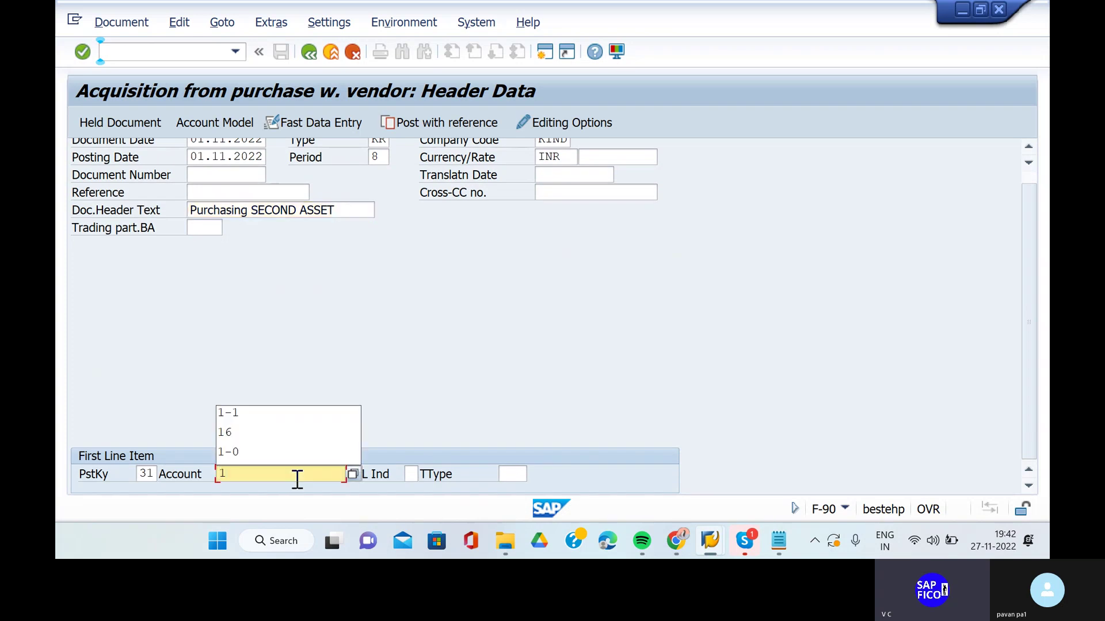
pyautogui.write('6')
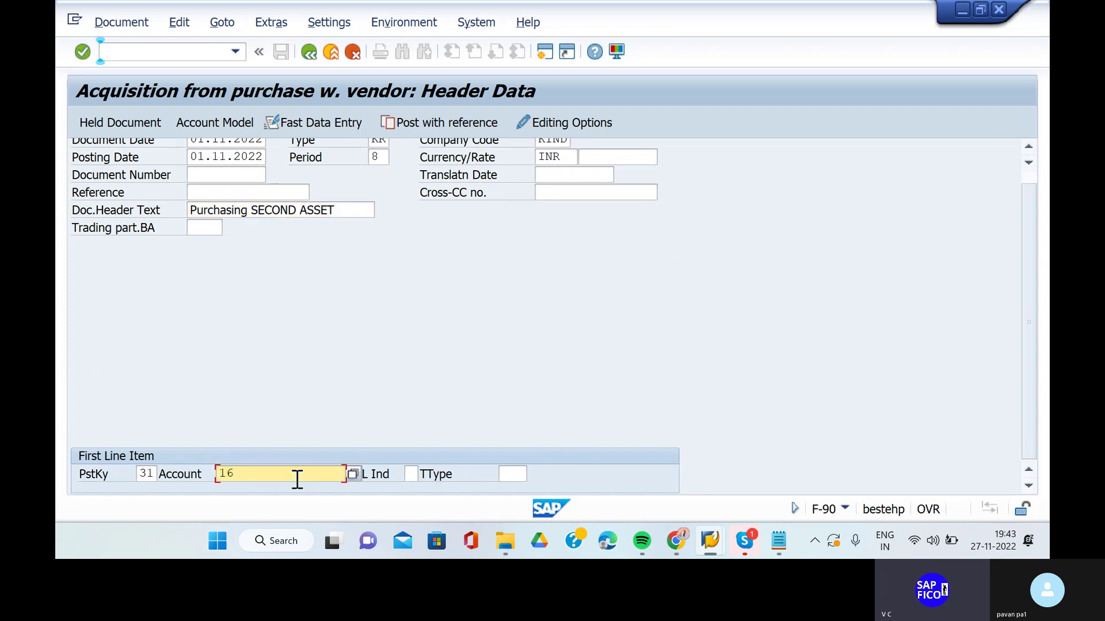
pyautogui.press('Return')
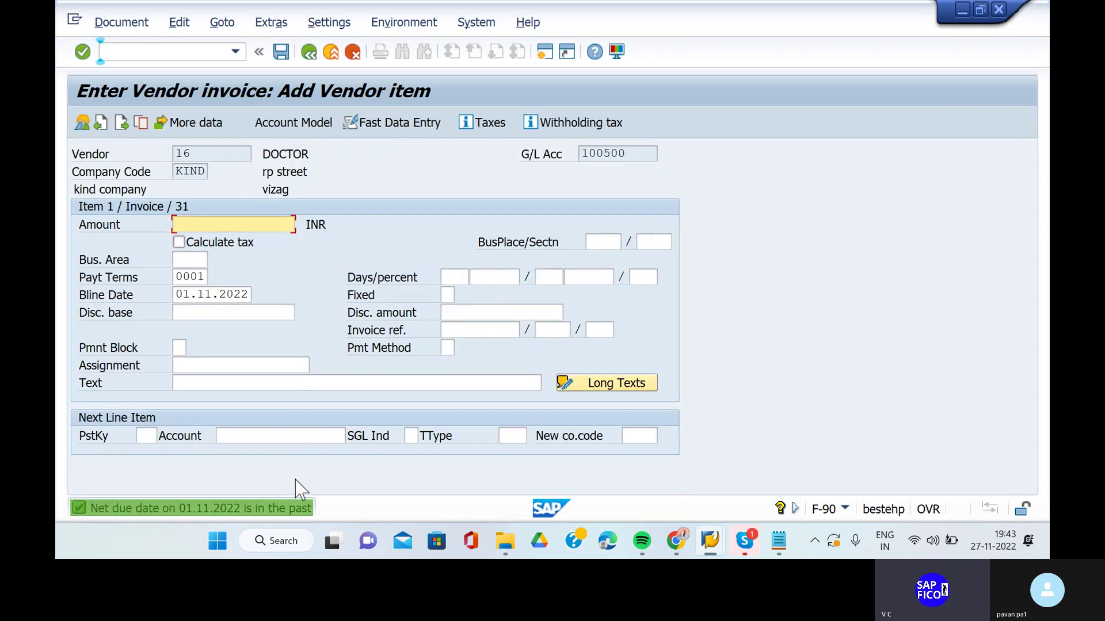
# Step: Enter the vendor item amount 60000
pyautogui.click(267, 224)
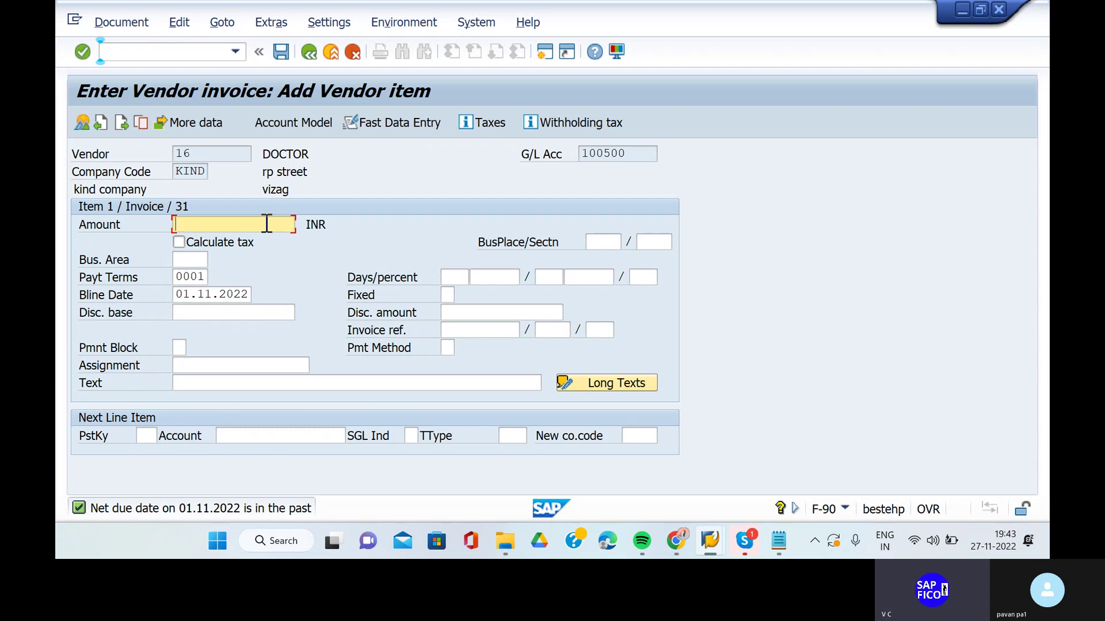
pyautogui.write('6')
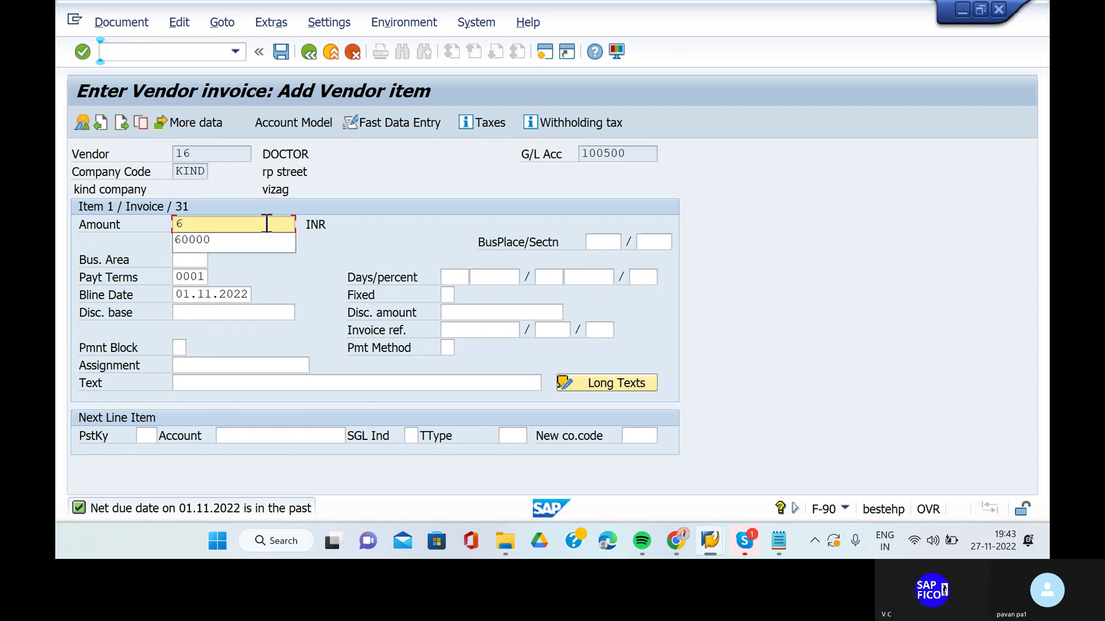
pyautogui.press('BackSpace')
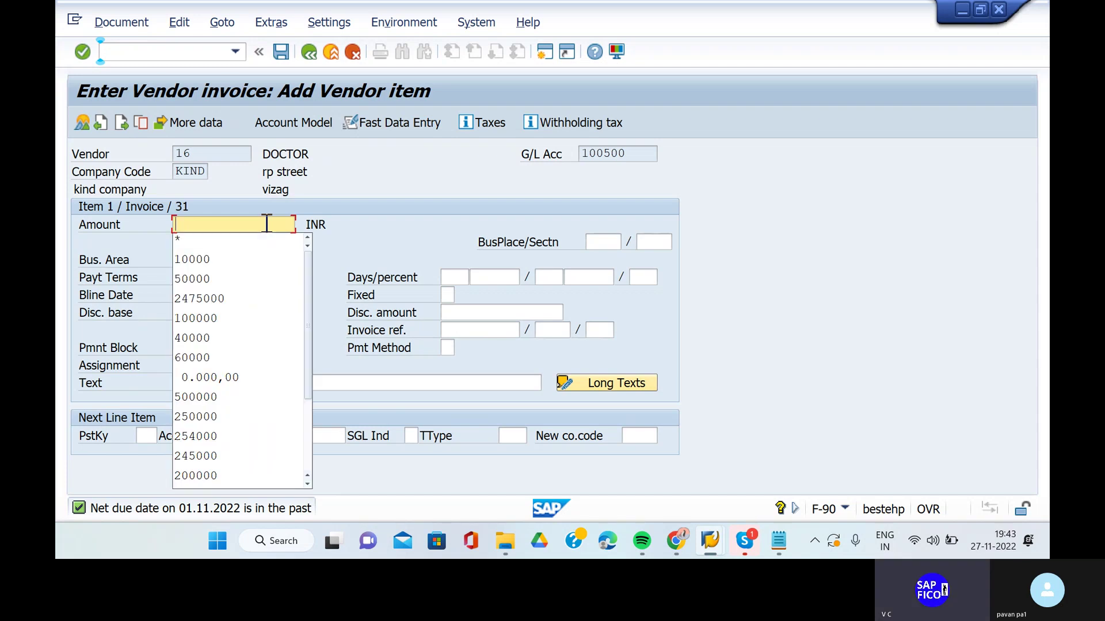
pyautogui.write('60000')
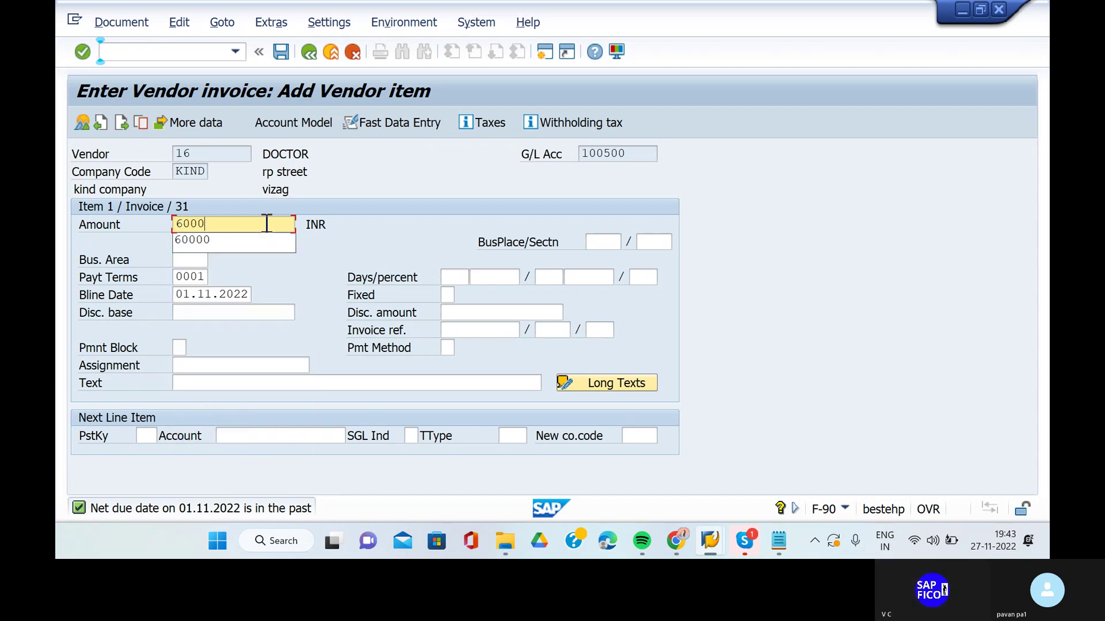
# Step: Set the item text to 'PURCHASING SECOND ASSET'
pyautogui.click(257, 383)
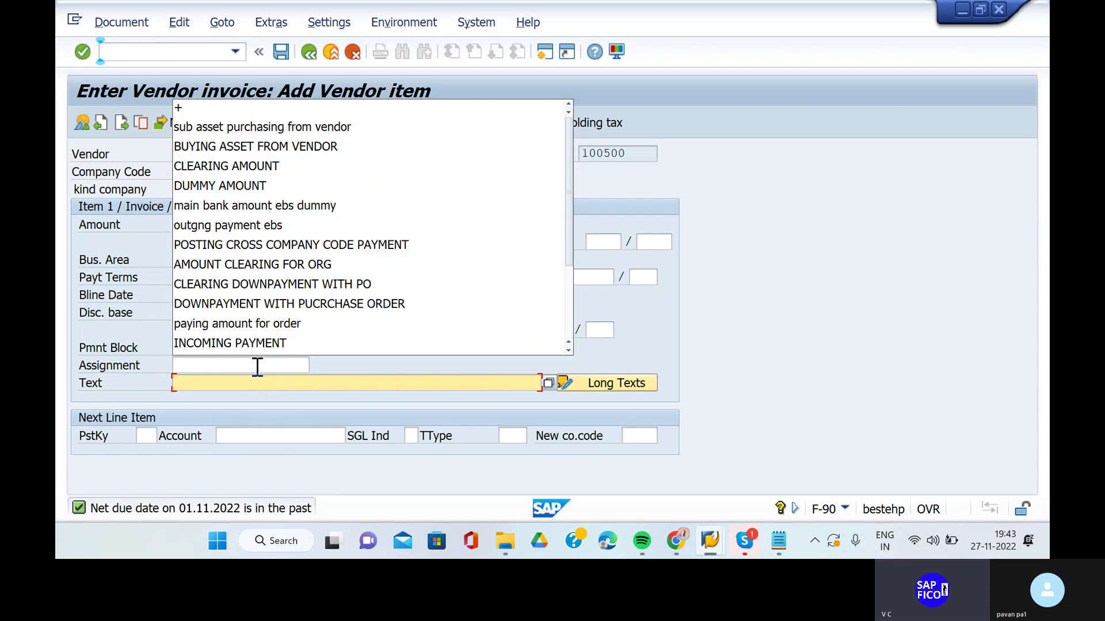
pyautogui.click(435, 129)
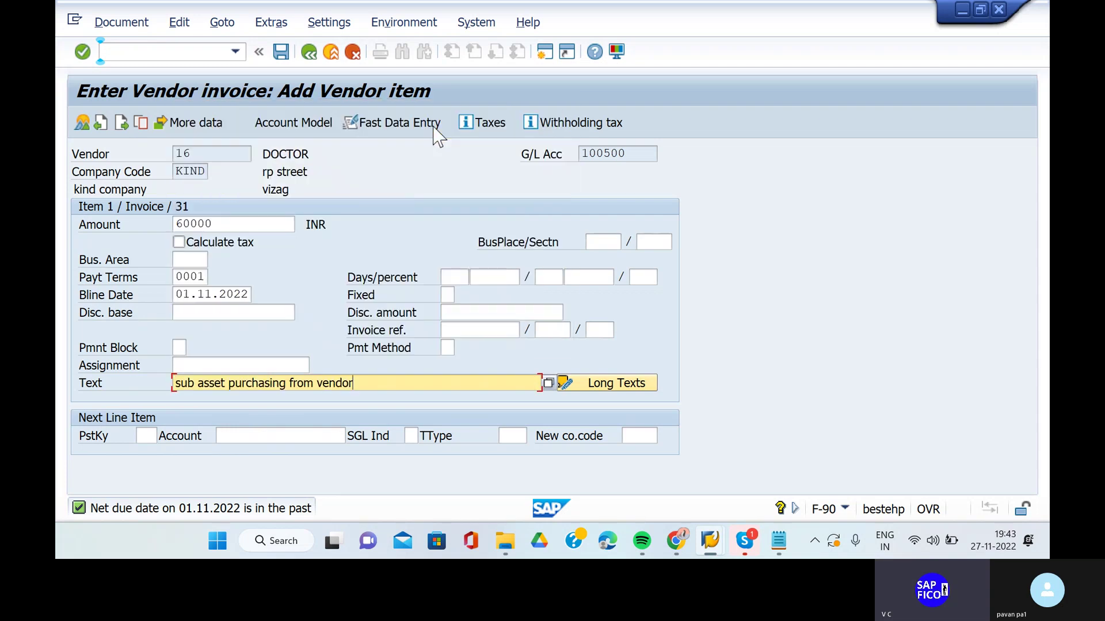
pyautogui.click(291, 383)
pyautogui.write('SE')
pyautogui.press('BackSpace')
pyautogui.press('BackSpace')
pyautogui.press('BackSpace')
pyautogui.press('BackSpace')
pyautogui.press('BackSpace')
pyautogui.press('BackSpace')
pyautogui.press('BackSpace')
pyautogui.press('BackSpace')
pyautogui.press('BackSpace')
pyautogui.press('BackSpace')
pyautogui.press('BackSpace')
pyautogui.press('BackSpace')
pyautogui.press('BackSpace')
pyautogui.press('BackSpace')
pyautogui.press('BackSpace')
pyautogui.press('BackSpace')
pyautogui.press('BackSpace')
pyautogui.press('BackSpace')
pyautogui.press('BackSpace')
pyautogui.press('BackSpace')
pyautogui.press('BackSpace')
pyautogui.write('PURCHASING SECOM')
pyautogui.press('BackSpace')
pyautogui.write('ND ASSET')
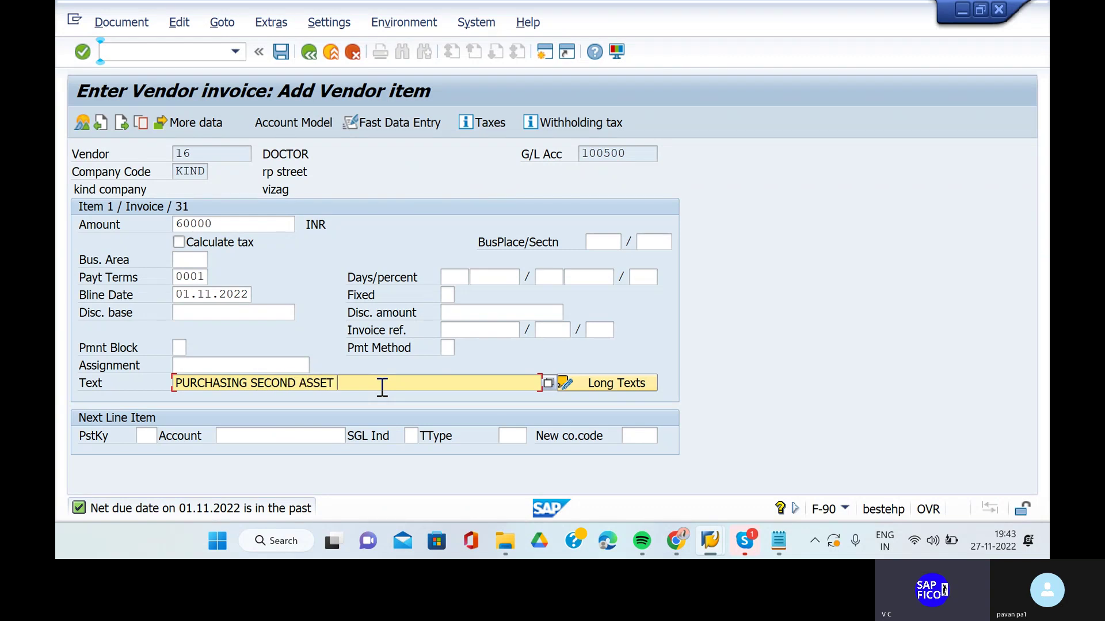
pyautogui.click(147, 436)
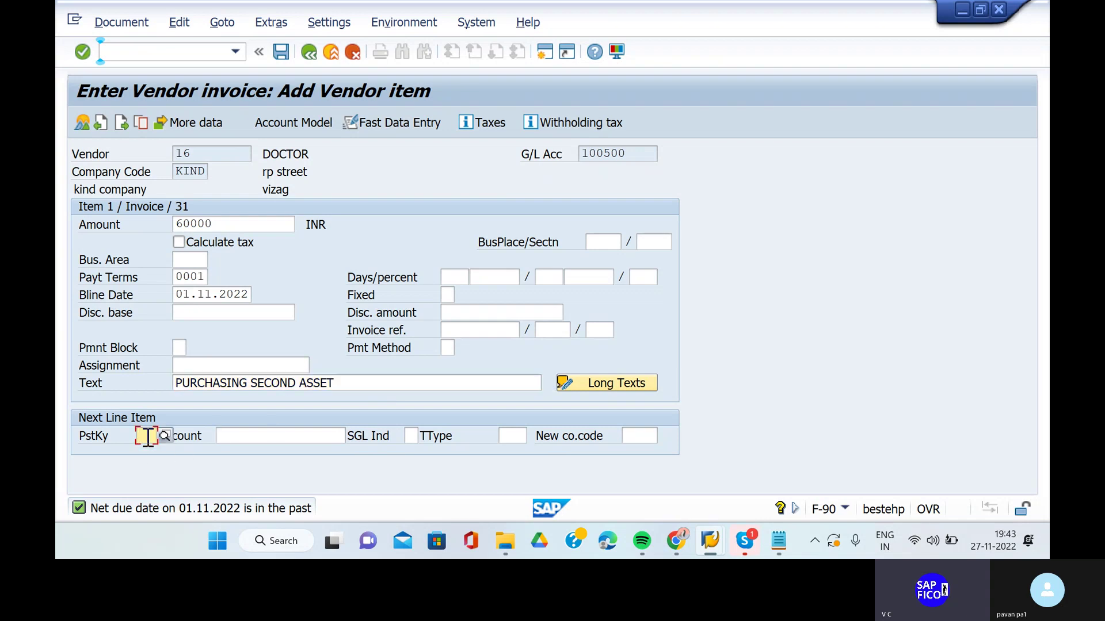
# Step: Add an asset line with posting key 70, asset 2-0 and transaction type 100
pyautogui.write('70')
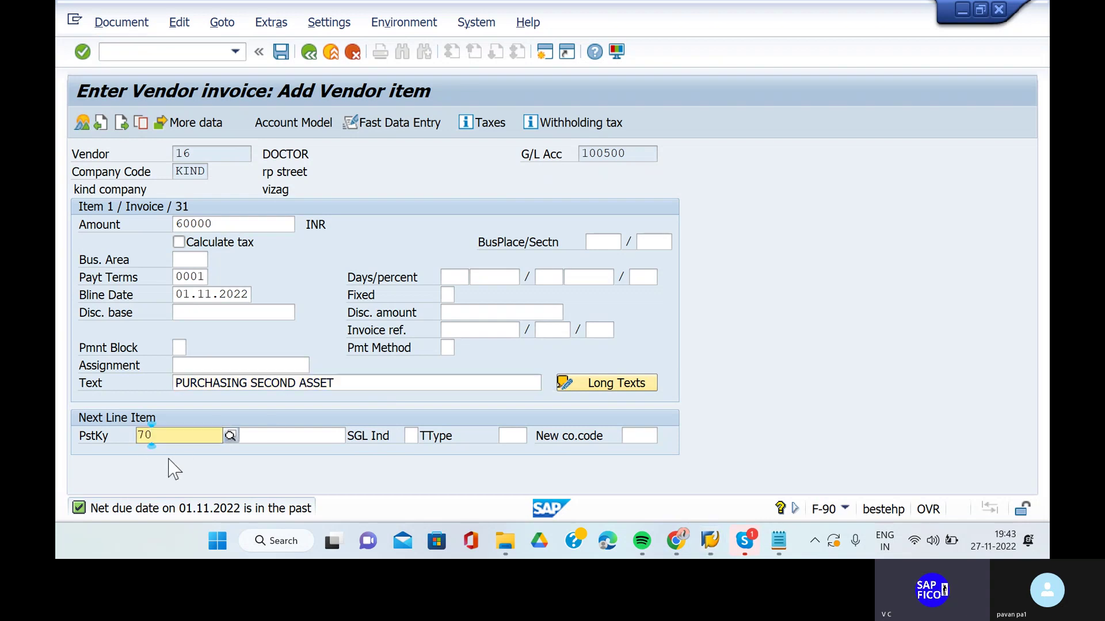
pyautogui.click(215, 471)
pyautogui.click(278, 436)
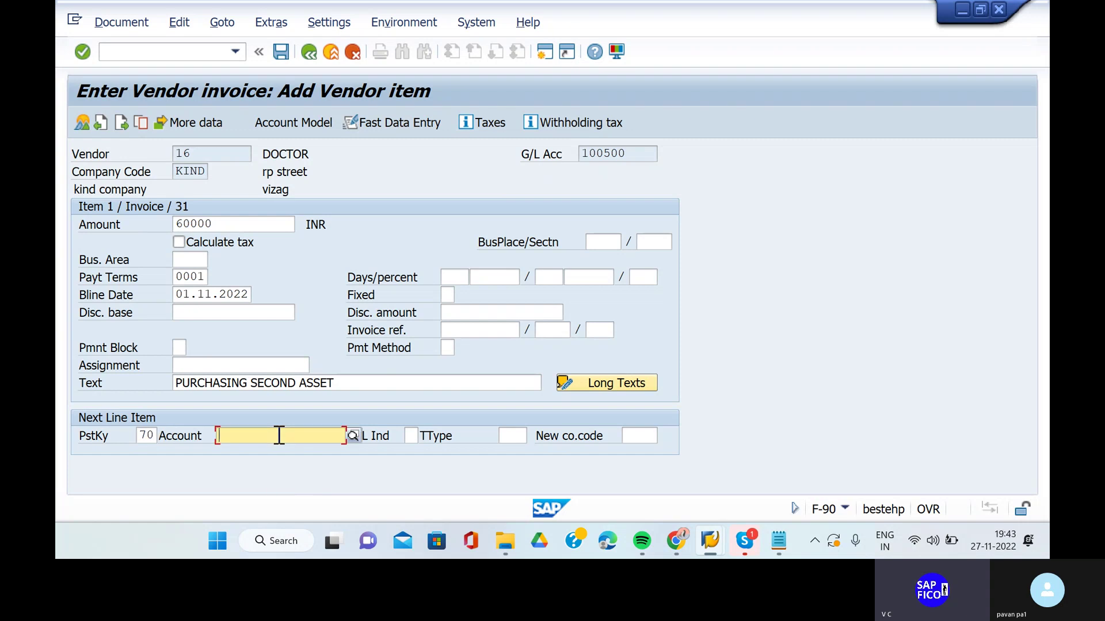
pyautogui.click(352, 437)
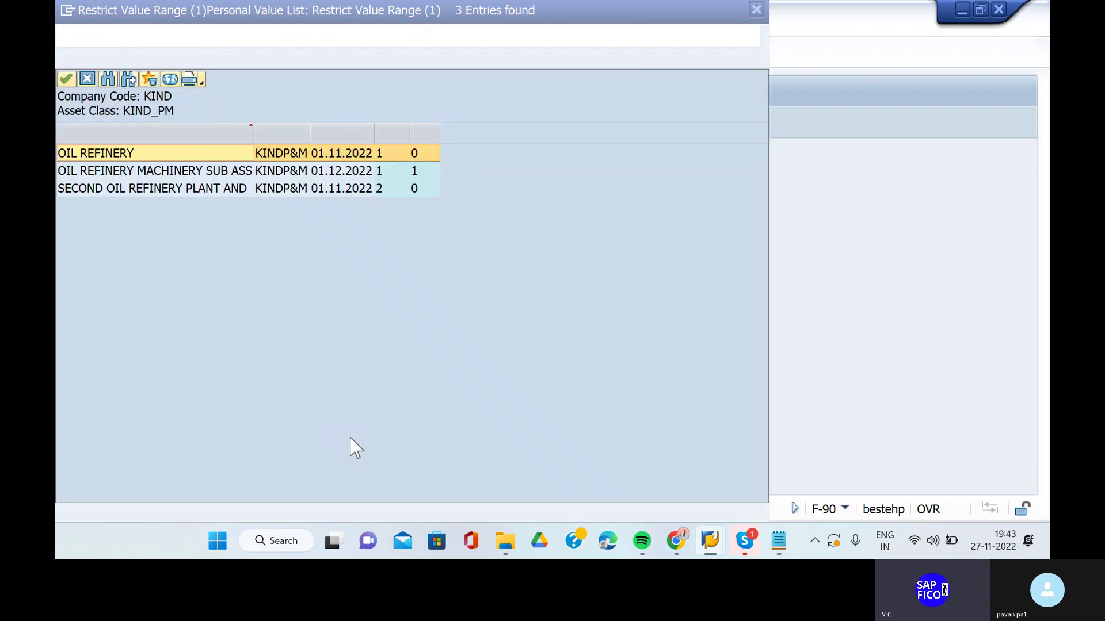
pyautogui.click(121, 189)
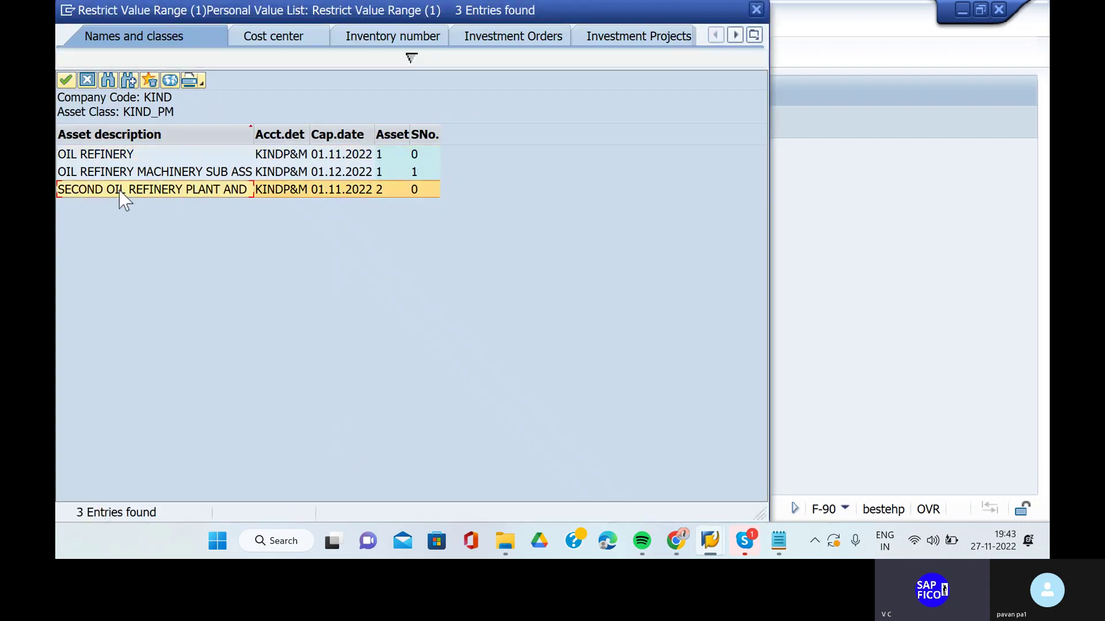
pyautogui.click(65, 80)
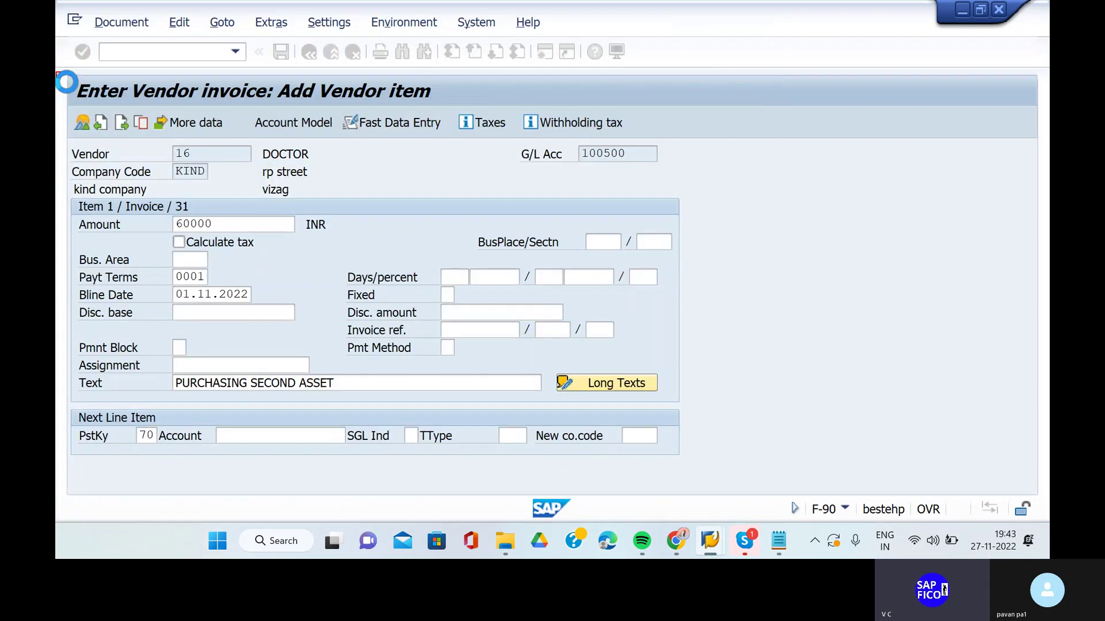
pyautogui.click(518, 438)
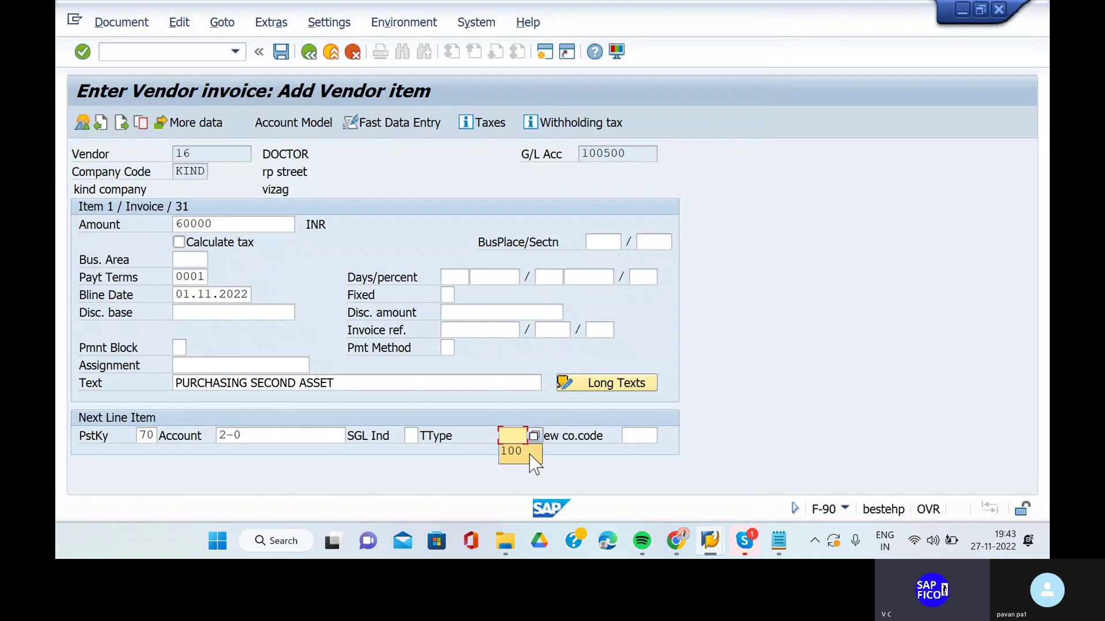
pyautogui.click(530, 455)
pyautogui.press('Return')
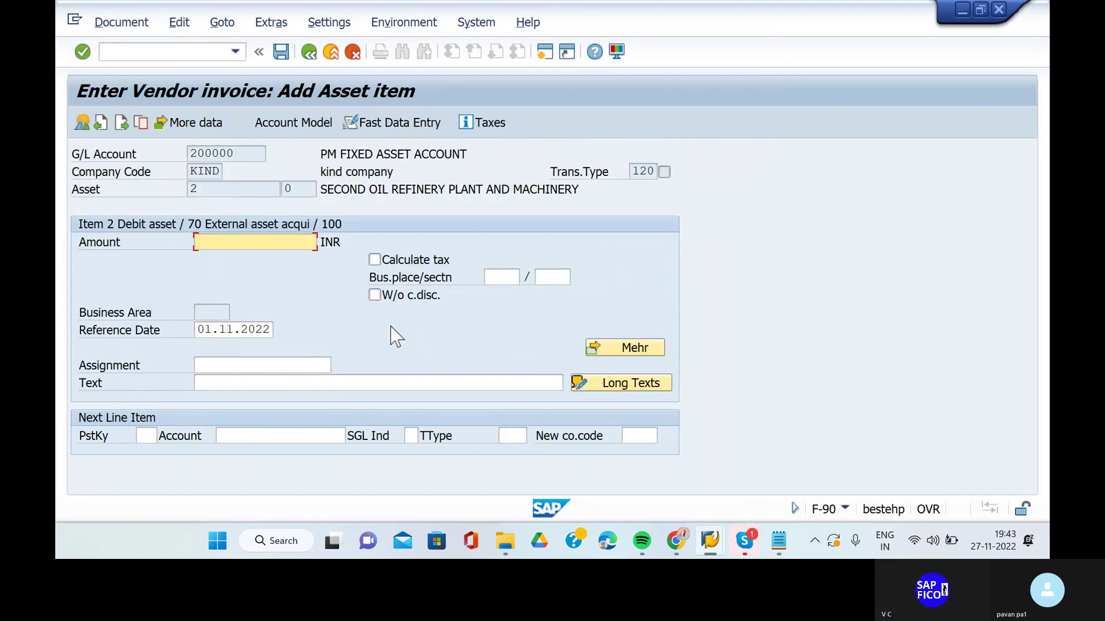
# Step: Copy amount and text with * and +, simulate, and post document 108
pyautogui.write('*')
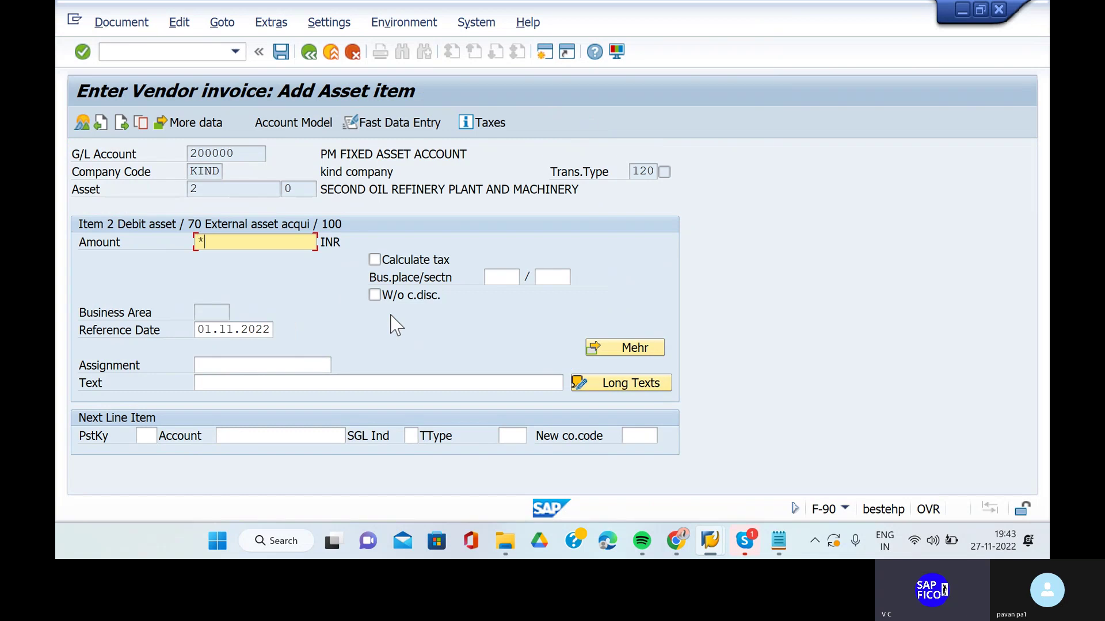
pyautogui.click(290, 382)
pyautogui.write('+')
pyautogui.press('Return')
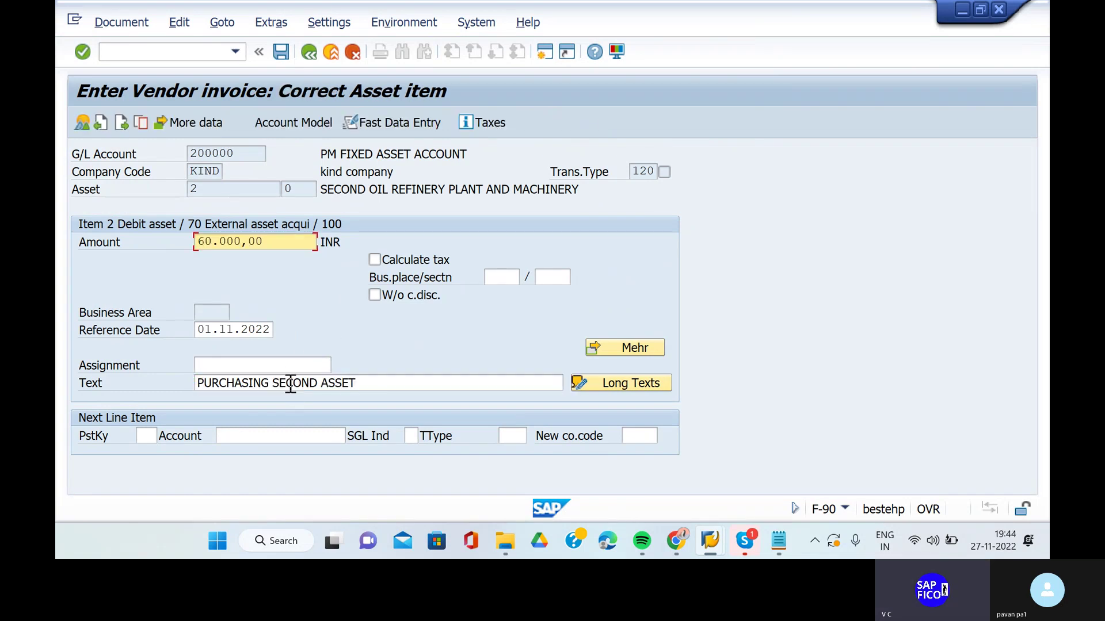
pyautogui.click(120, 23)
pyautogui.click(127, 110)
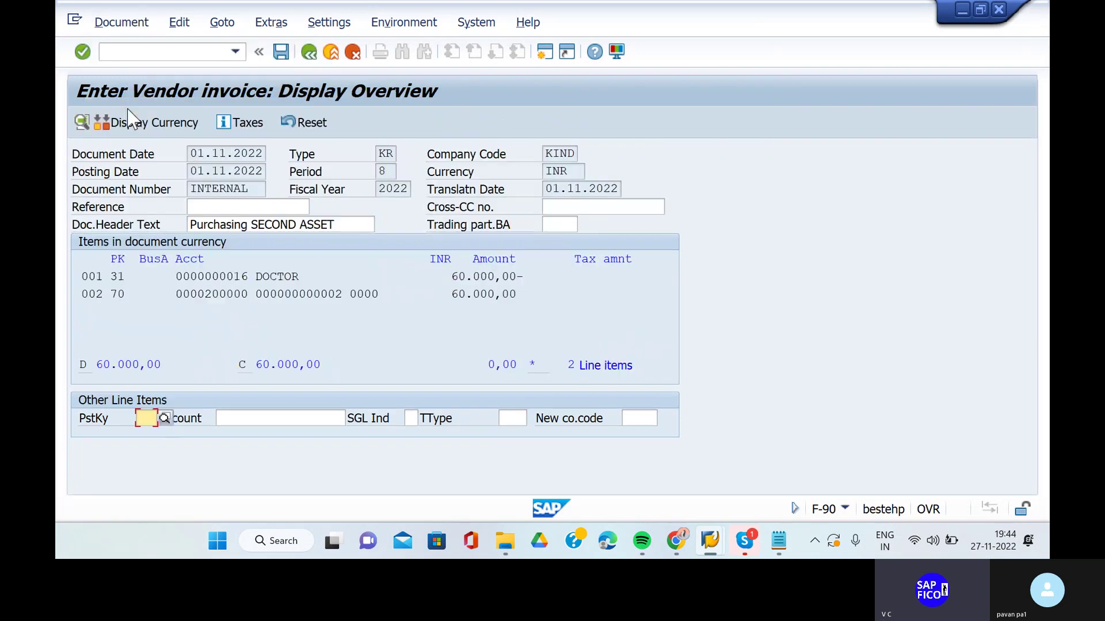
pyautogui.click(281, 53)
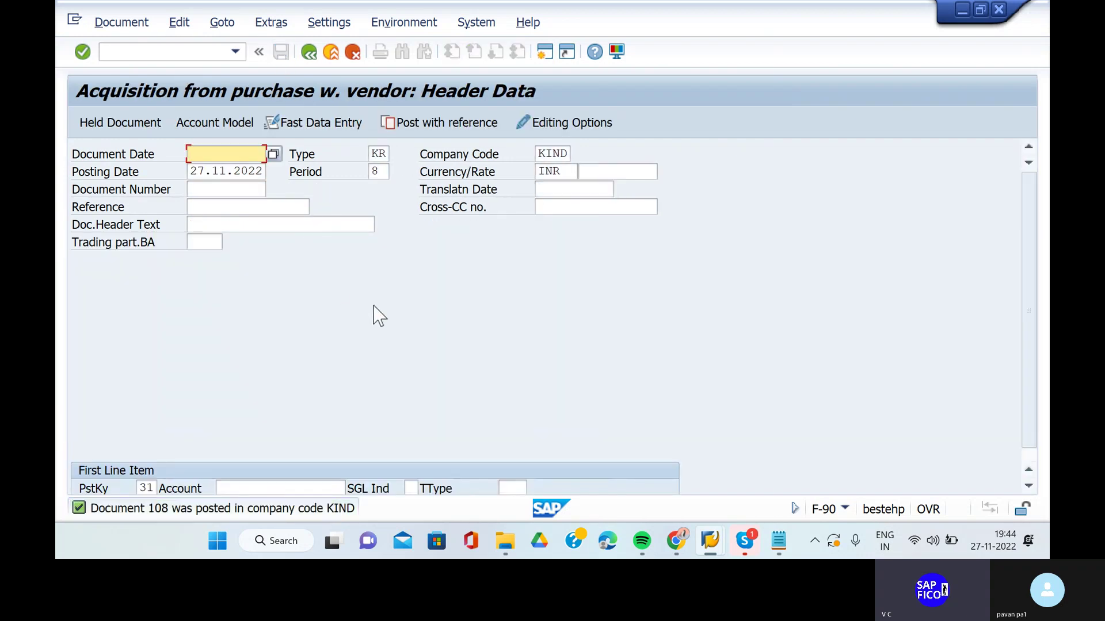
# Step: Leave the invoice entry with /N and open the AW01N Asset Explorer
pyautogui.click(181, 51)
pyautogui.write('/N')
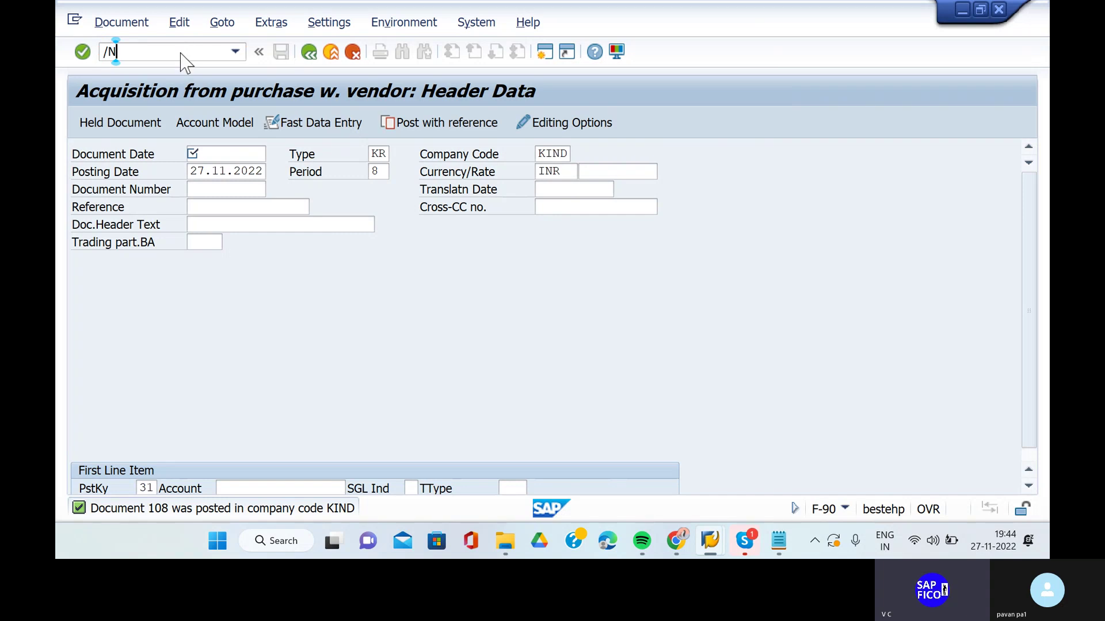
pyautogui.press('Return')
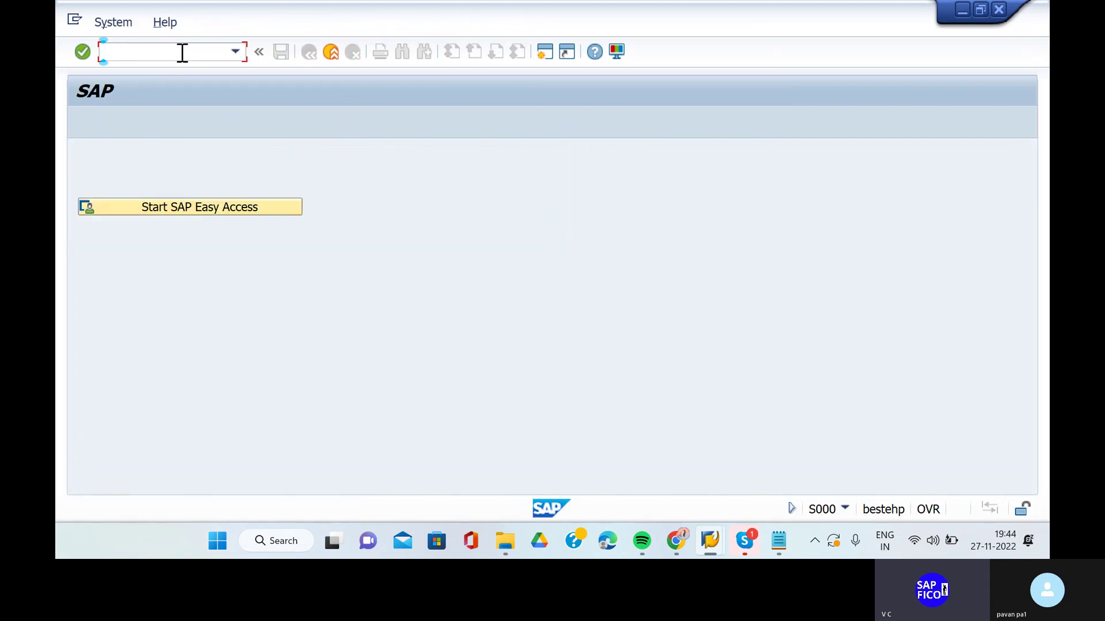
pyautogui.write('AW01N')
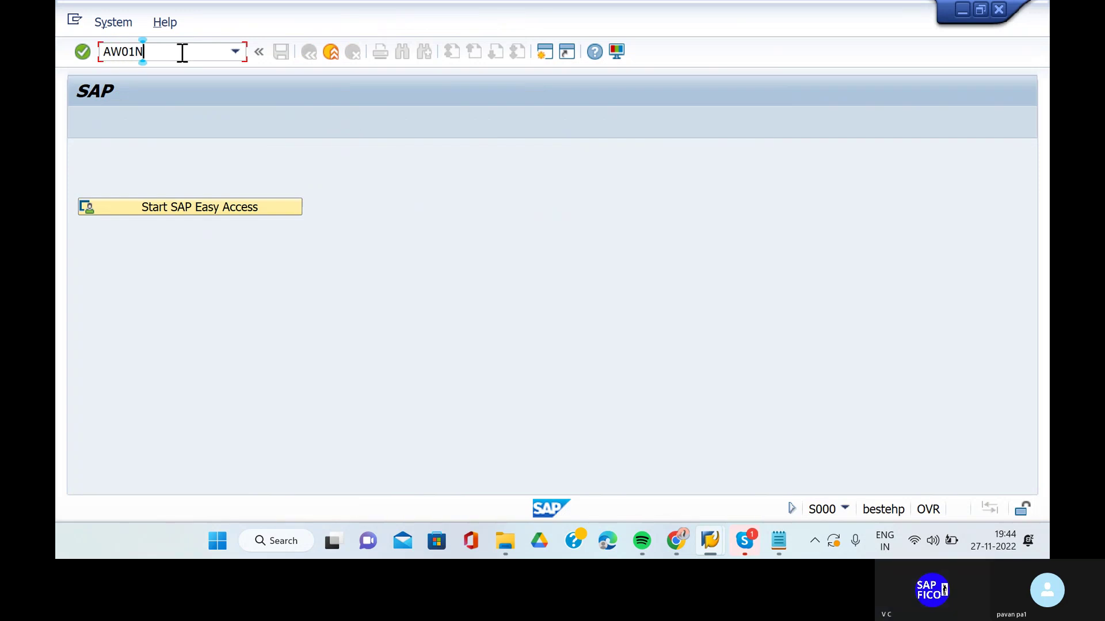
pyautogui.press('Return')
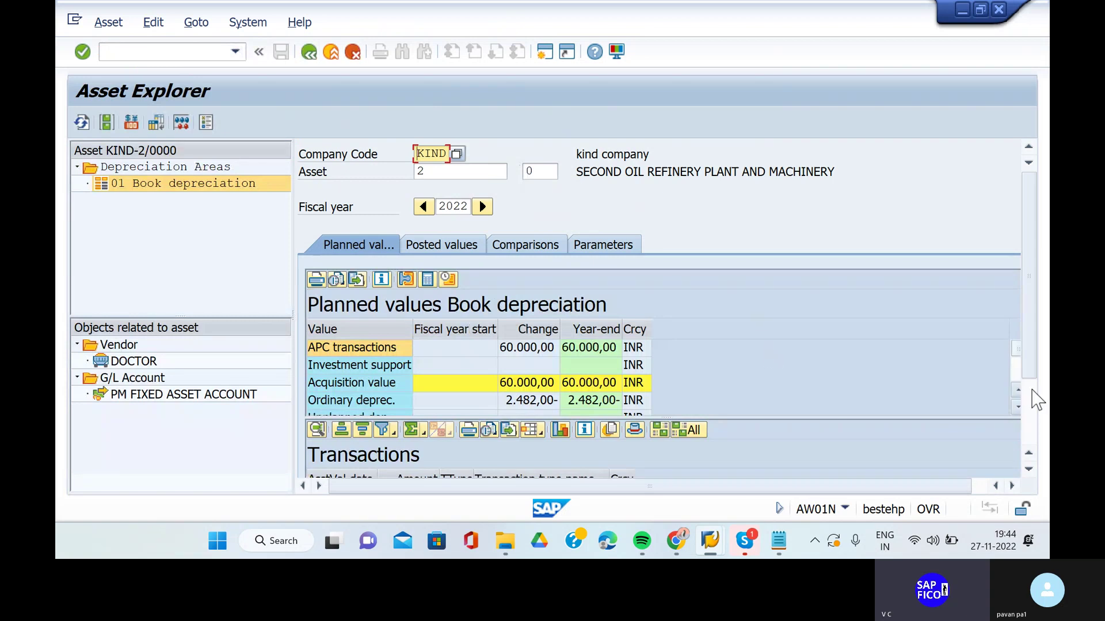
# Step: Review asset 2's posted values: 60,000.00 INR acquisition, 2,482.00 planned depreciation
pyautogui.scroll(-3, 1037, 437)
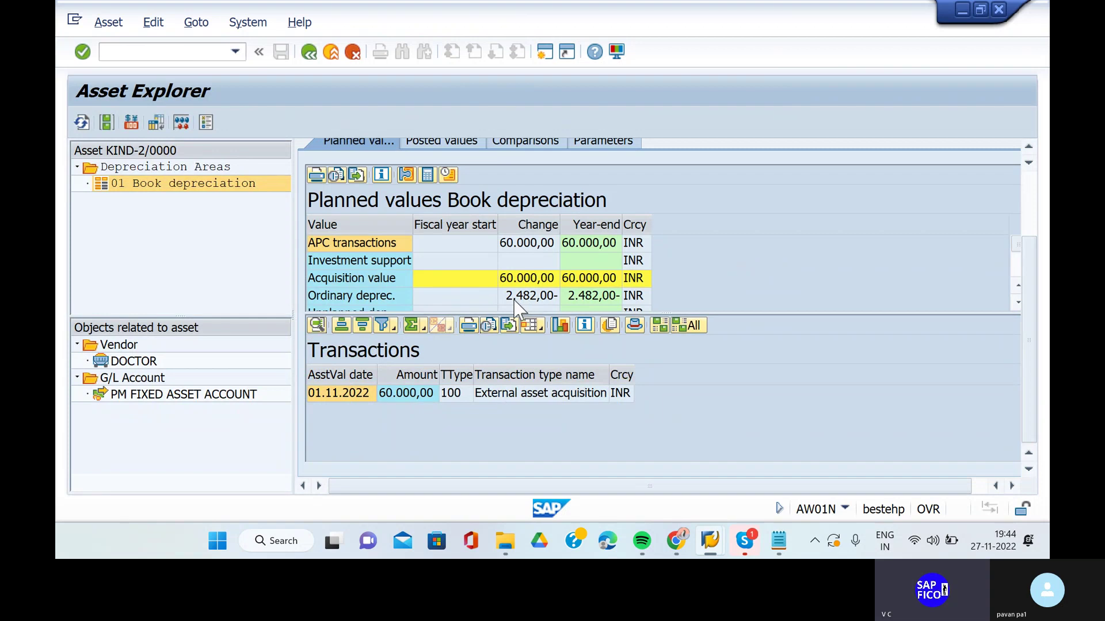
pyautogui.click(441, 146)
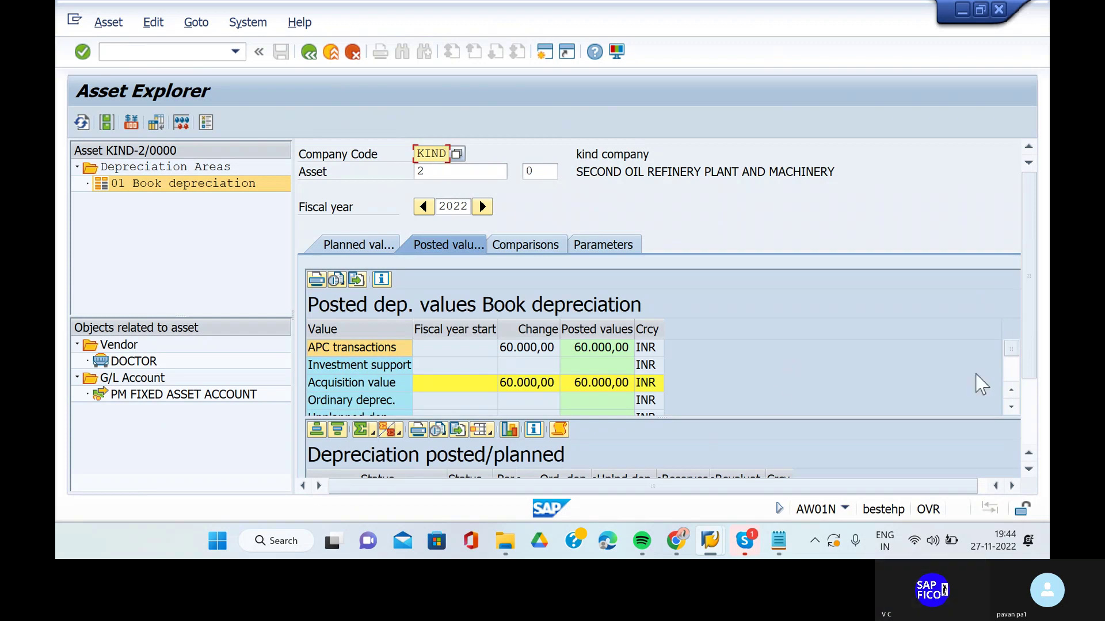
pyautogui.scroll(-3, 1031, 443)
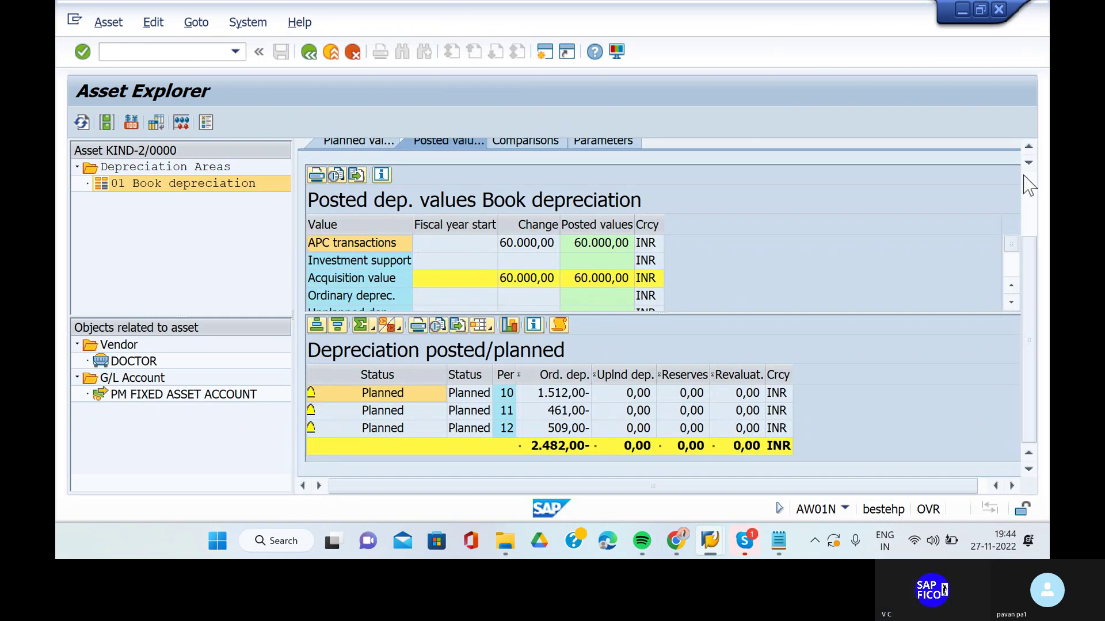
pyautogui.scroll(3, 1030, 198)
pyautogui.scroll(-2, 816, 349)
pyautogui.scroll(2, 816, 350)
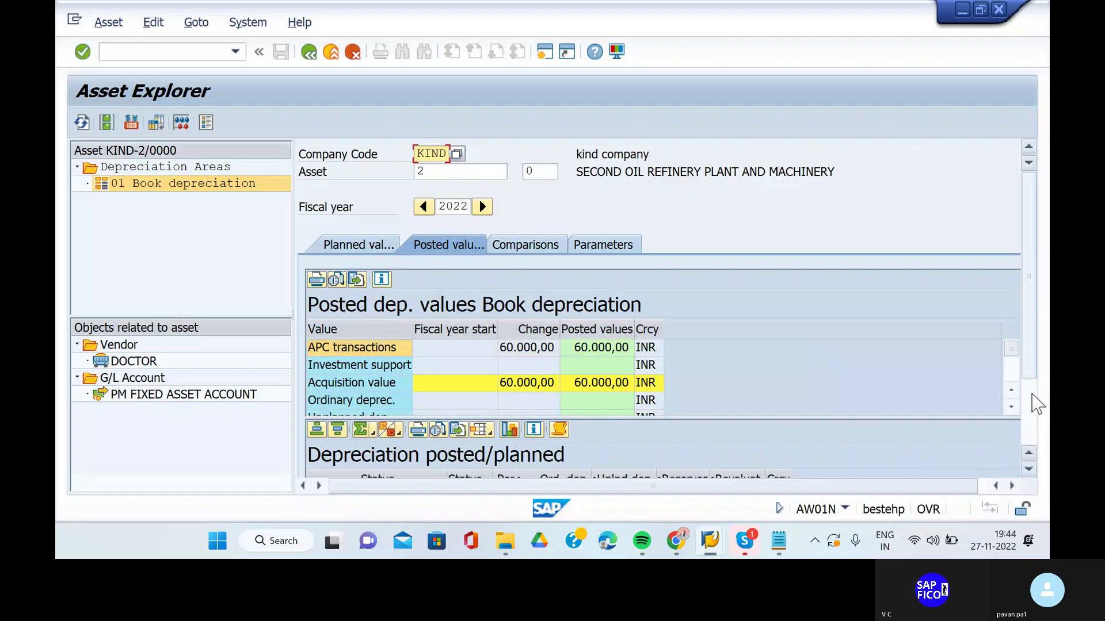
pyautogui.scroll(-3, 1036, 403)
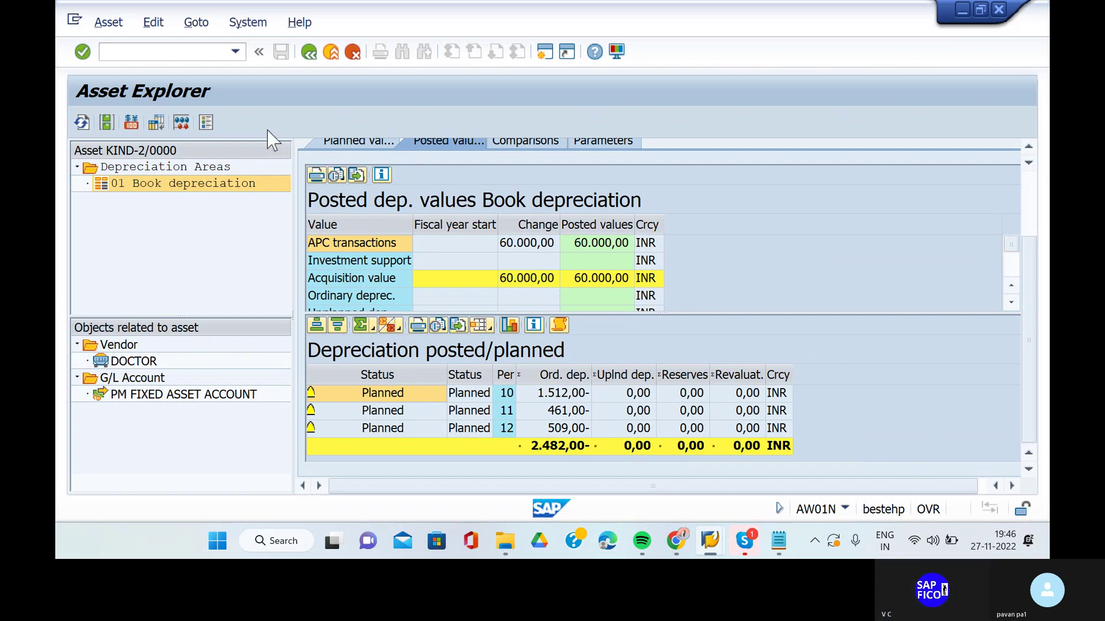
# Step: Return to the SAP start screen with /N and enter AW01N again
pyautogui.click(223, 53)
pyautogui.write('/N')
pyautogui.press('Return')
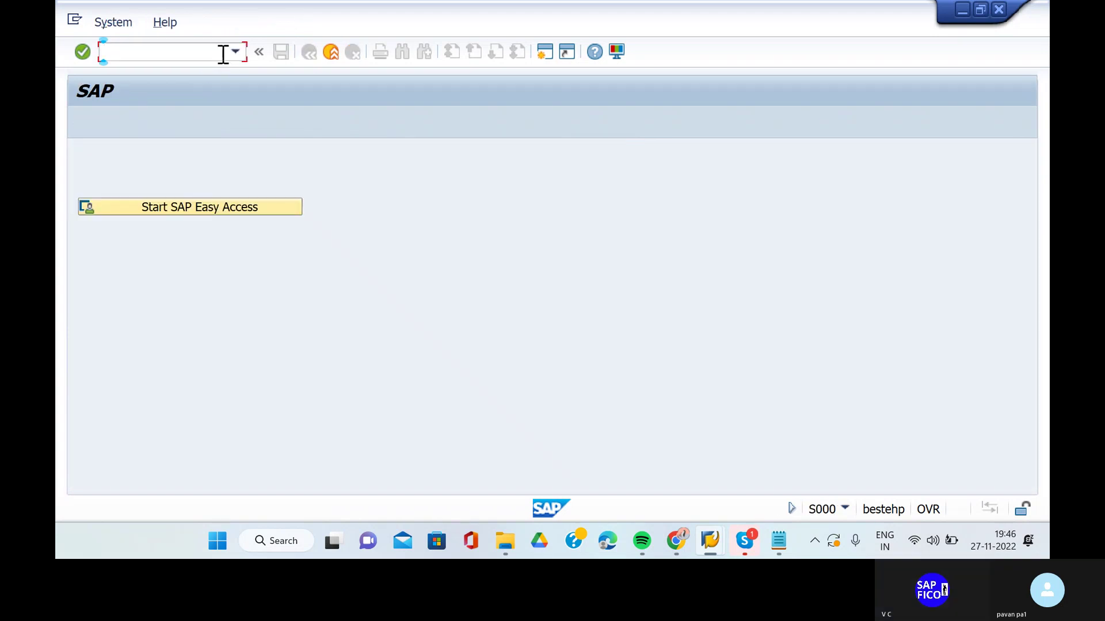
pyautogui.write('/N')
pyautogui.press('Return')
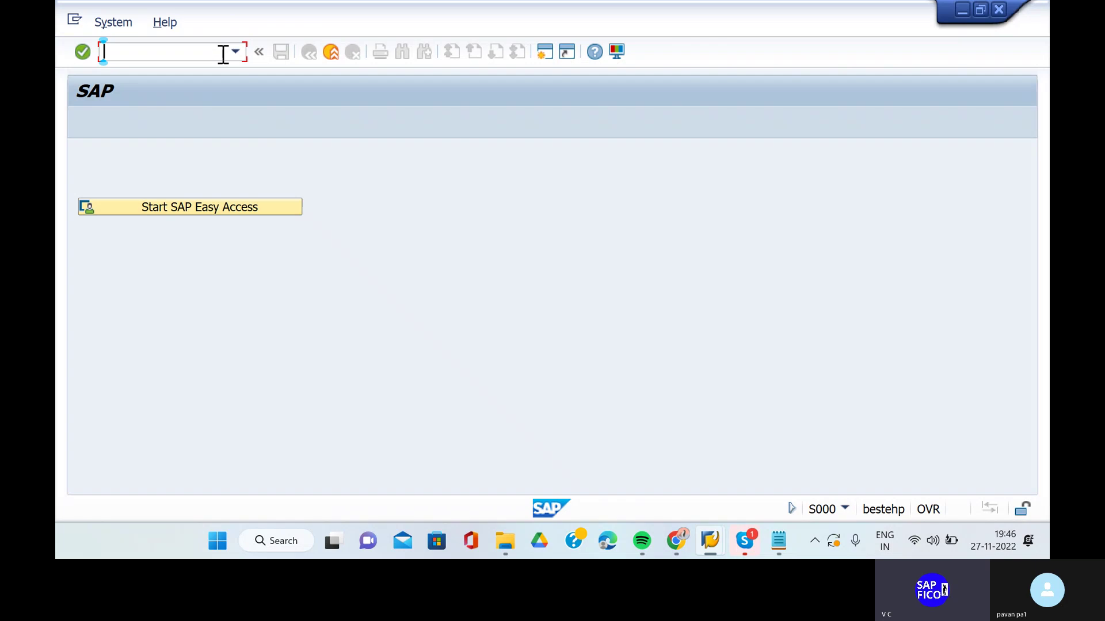
pyautogui.write('AW01N')
pyautogui.press('Return')
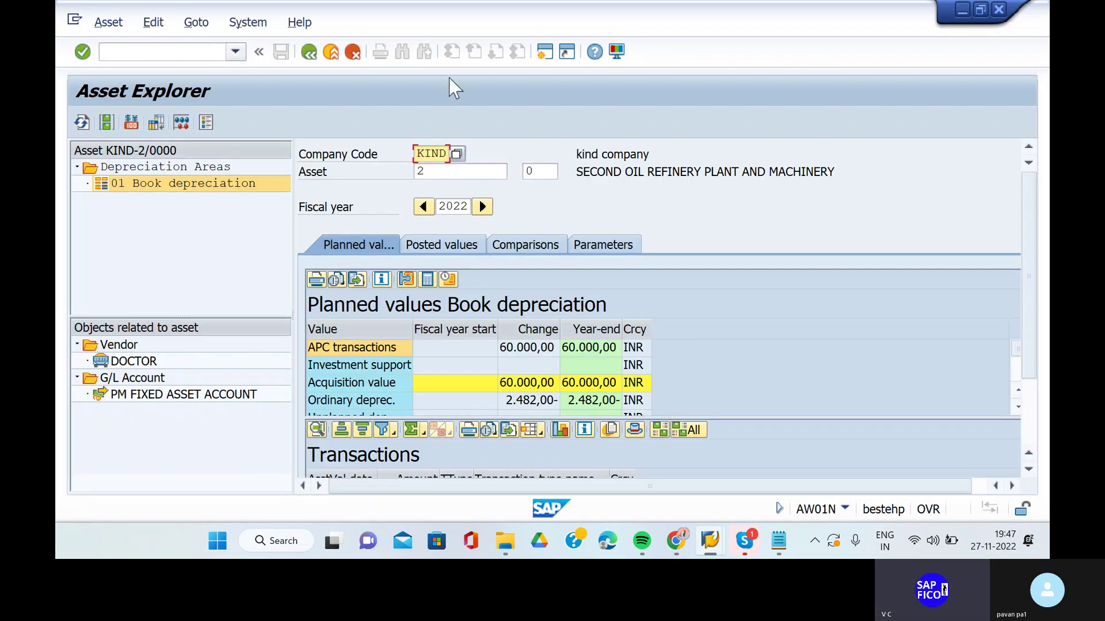
pyautogui.click(524, 245)
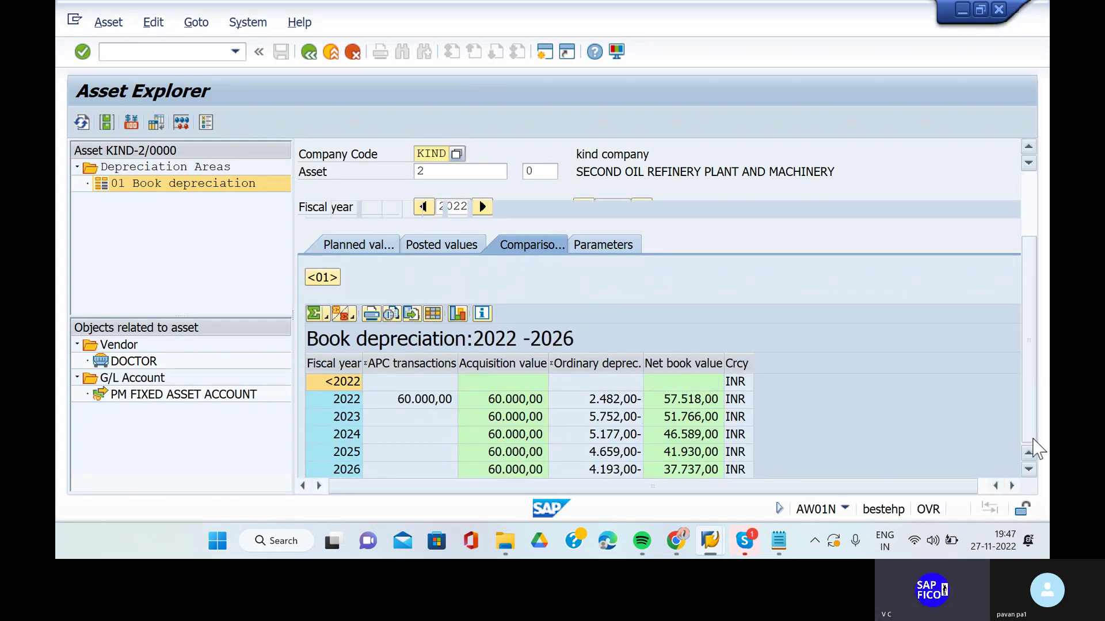
pyautogui.scroll(-3, 1036, 450)
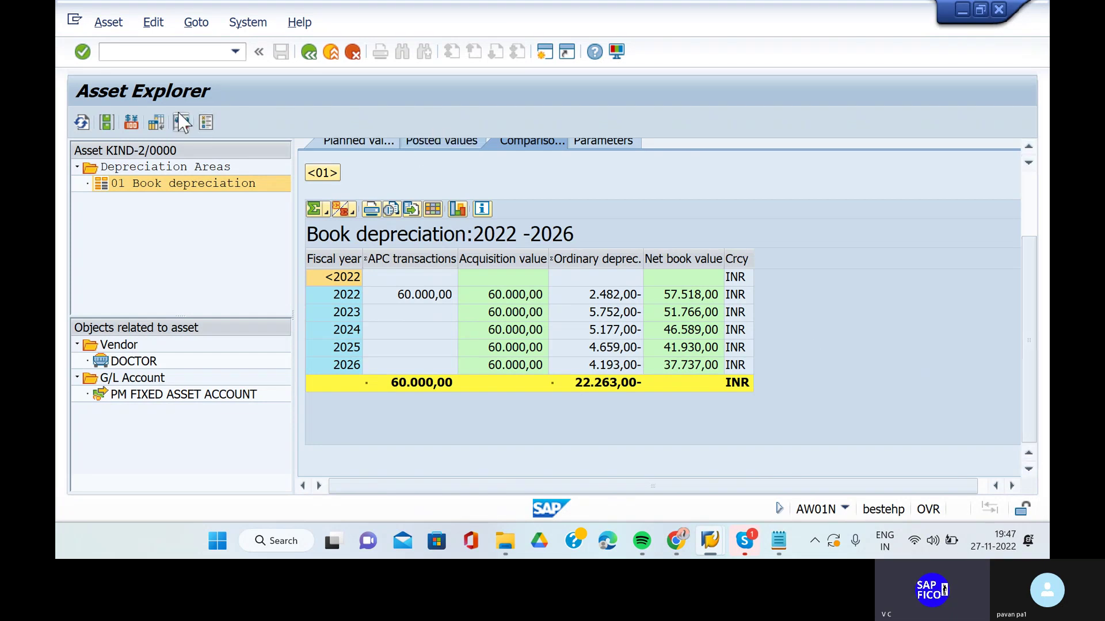
pyautogui.click(165, 51)
pyautogui.write('/NABAA')
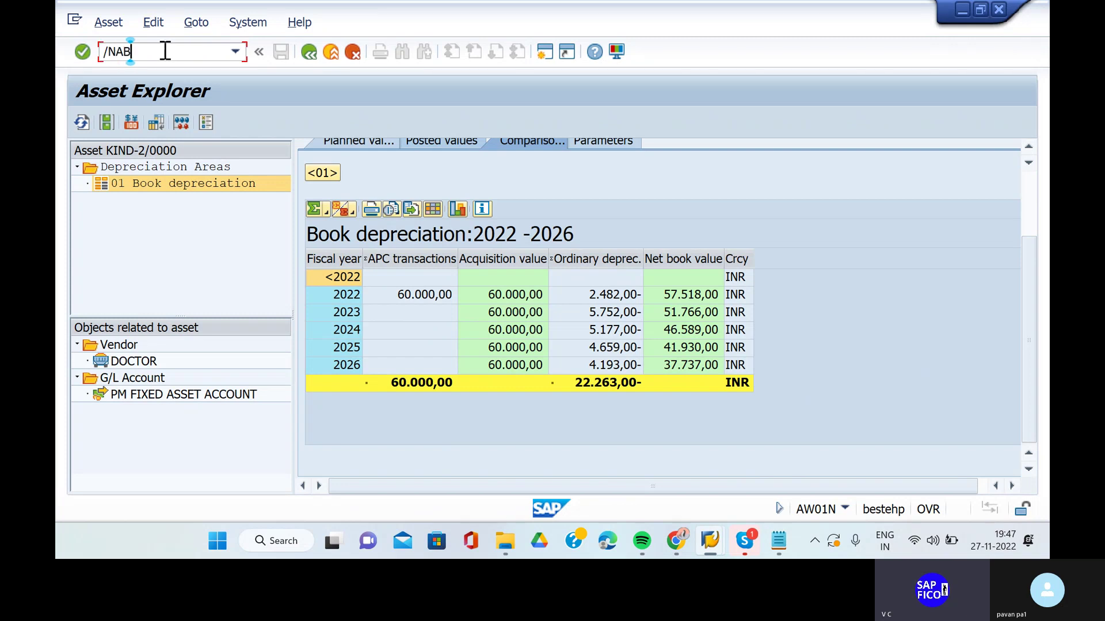
pyautogui.press('Return')
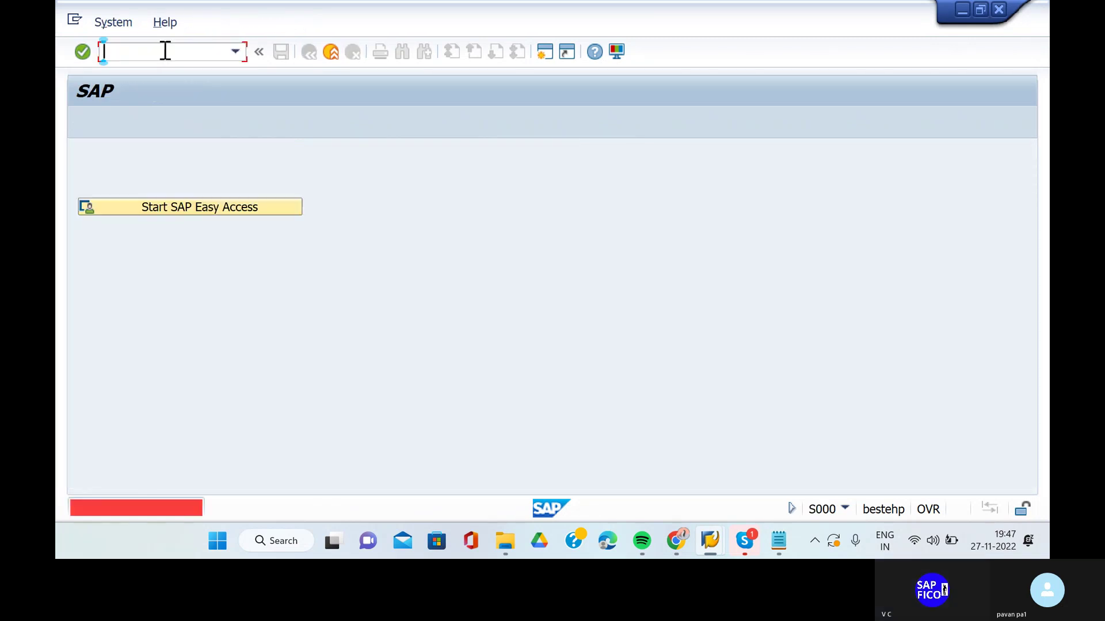
# Step: Open the AFAB depreciation run and set posting period 9
pyautogui.write('AFAB')
pyautogui.press('Return')
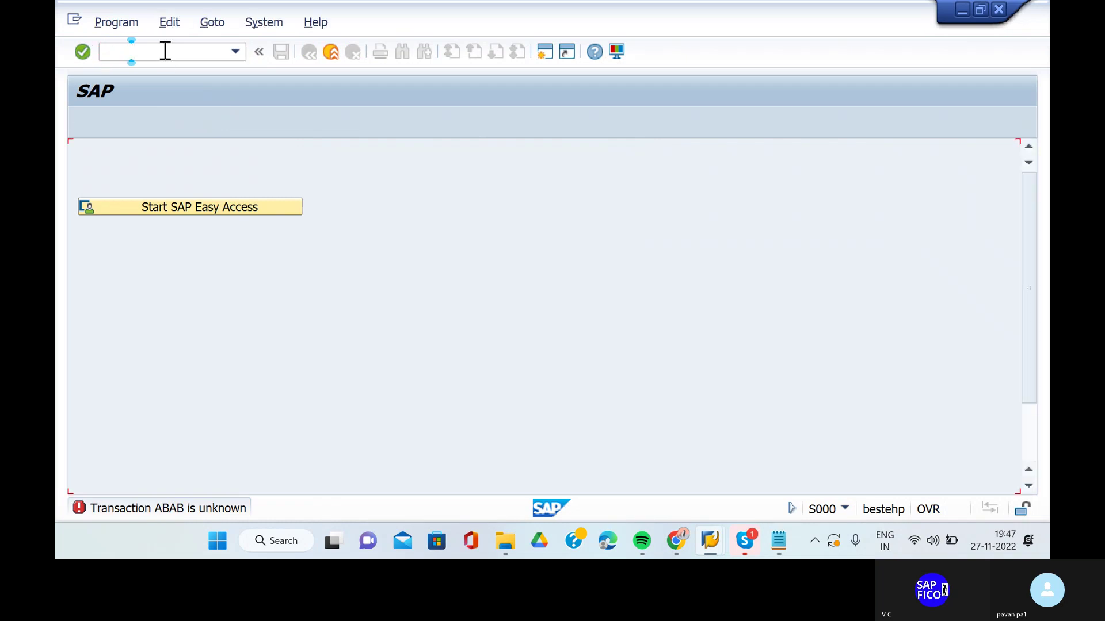
pyautogui.click(322, 225)
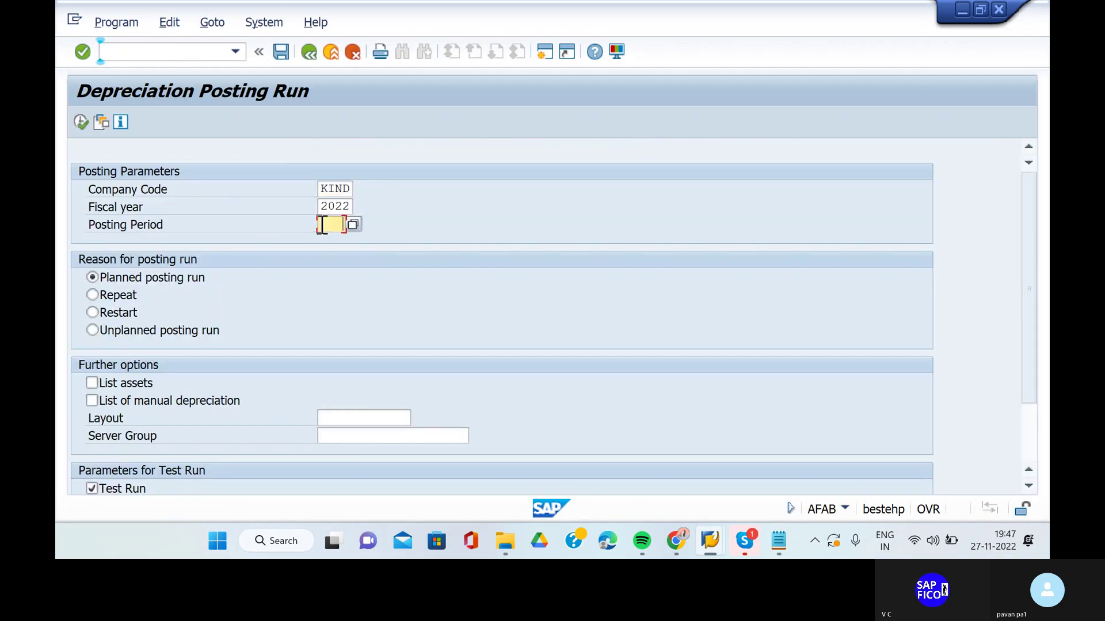
pyautogui.write('10')
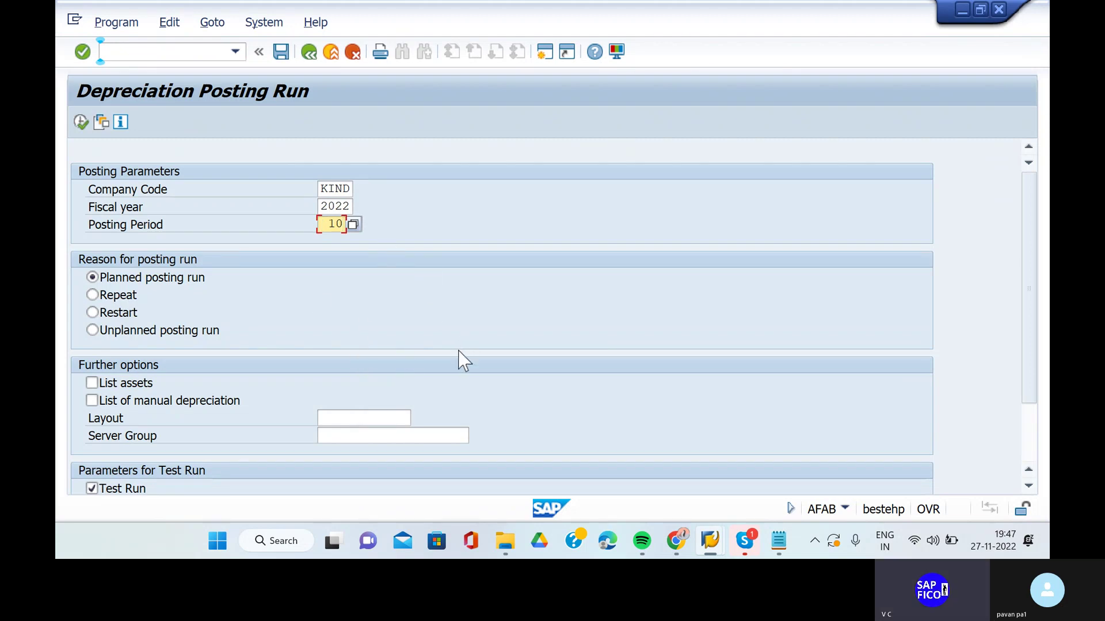
pyautogui.press('BackSpace')
pyautogui.press('BackSpace')
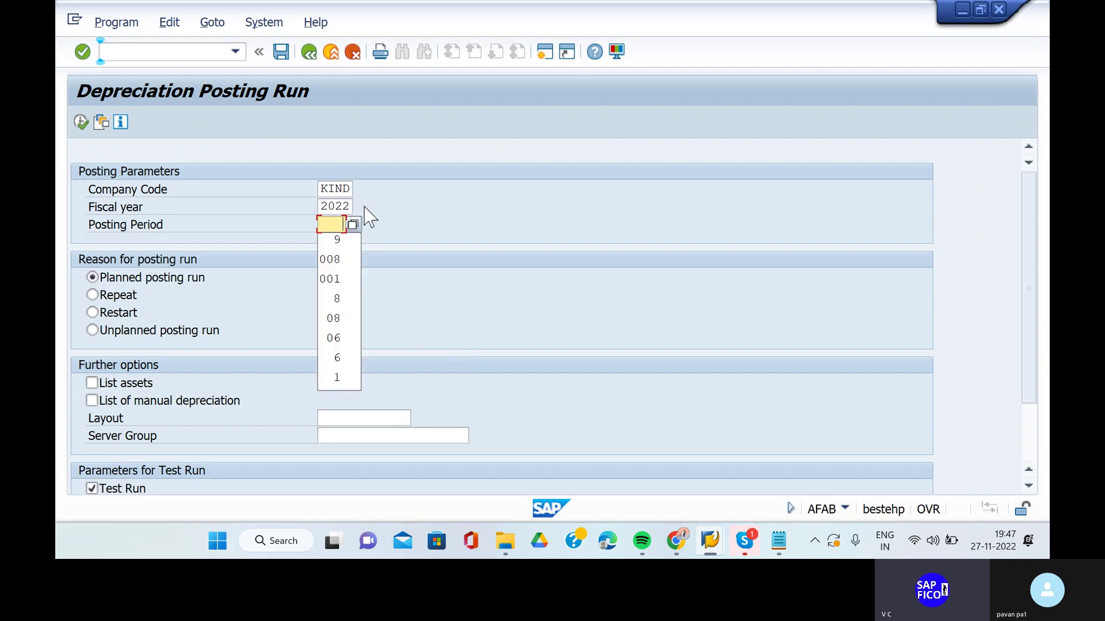
pyautogui.click(412, 236)
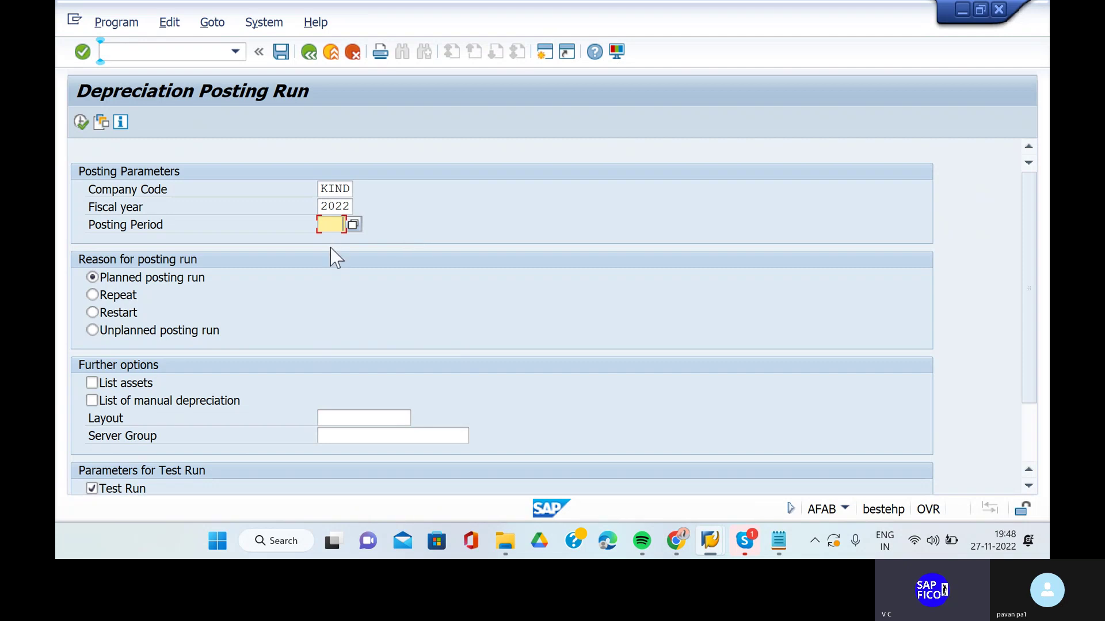
# Step: Select Repeat as the reason for the posting run
pyautogui.click(289, 302)
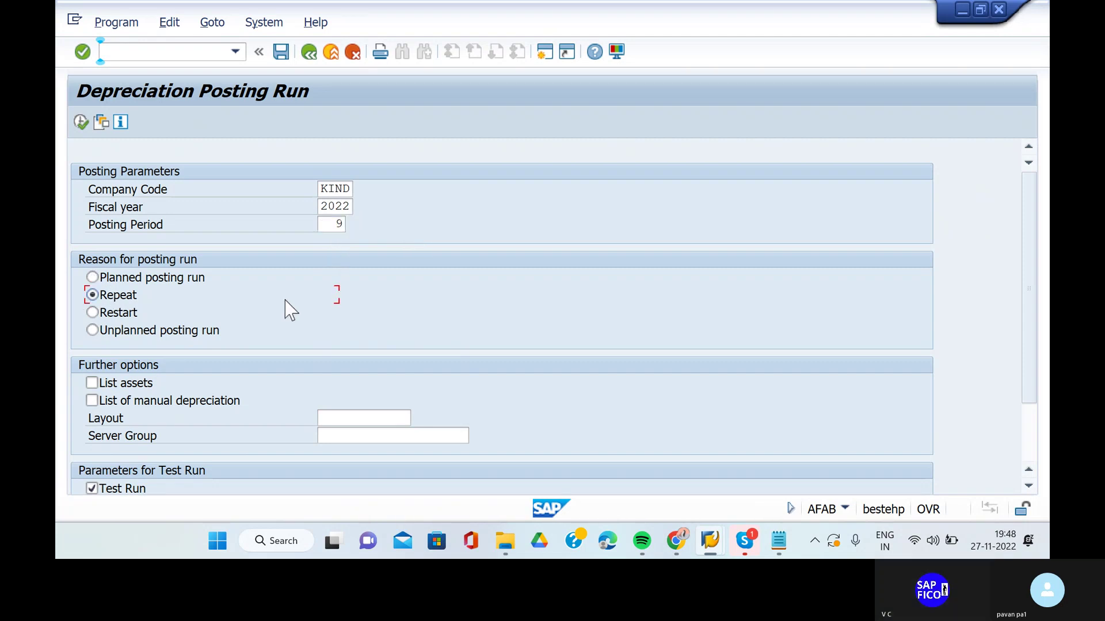
pyautogui.click(94, 331)
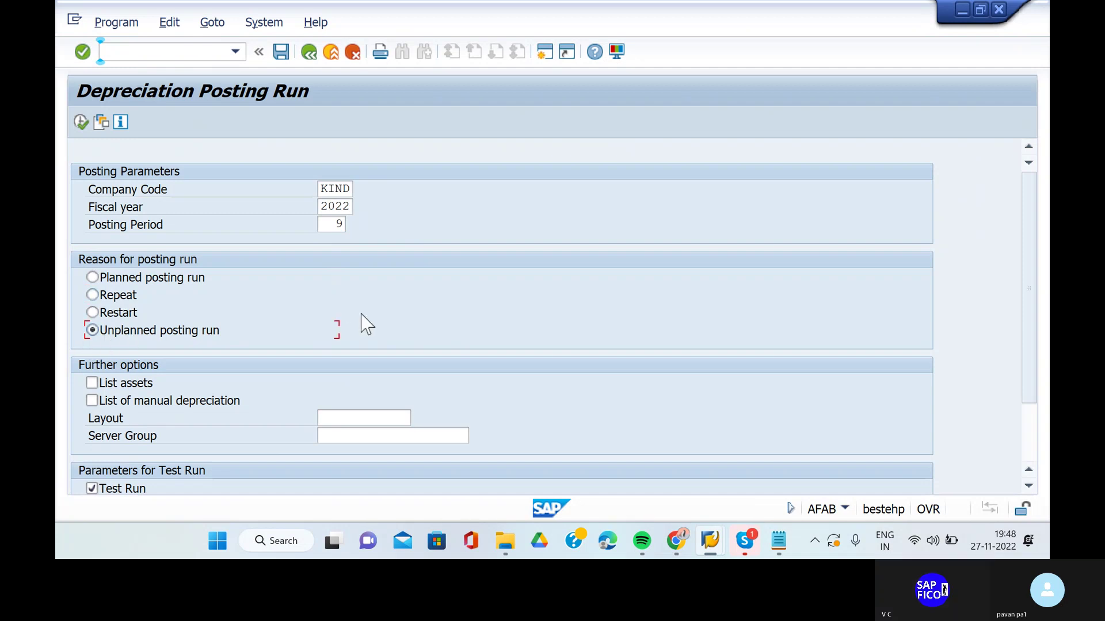
pyautogui.scroll(-3, 361, 324)
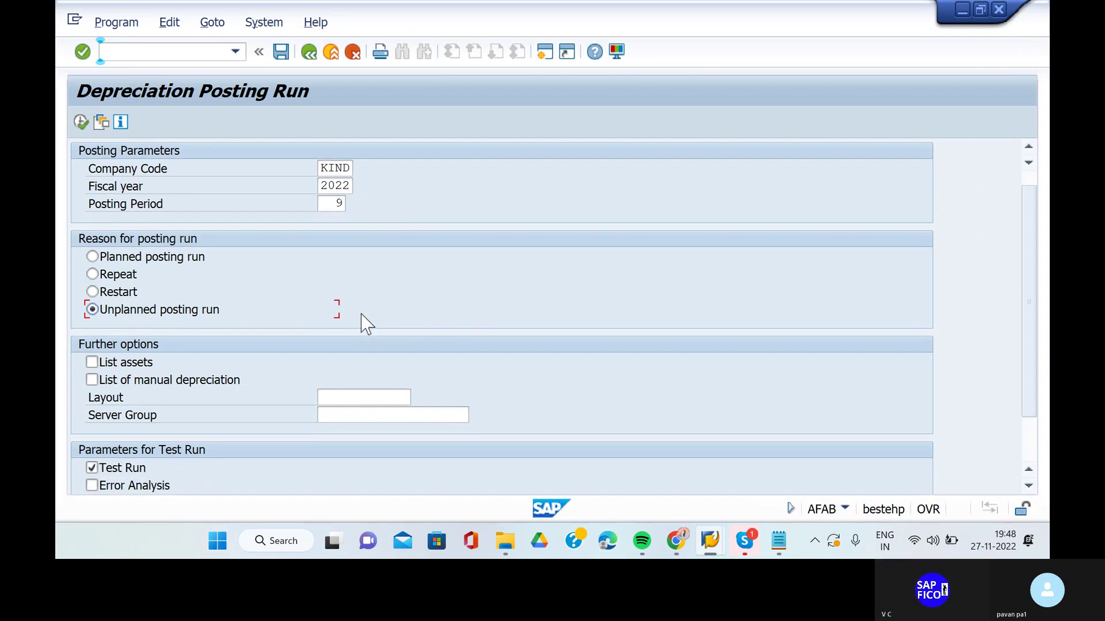
pyautogui.scroll(2, 365, 324)
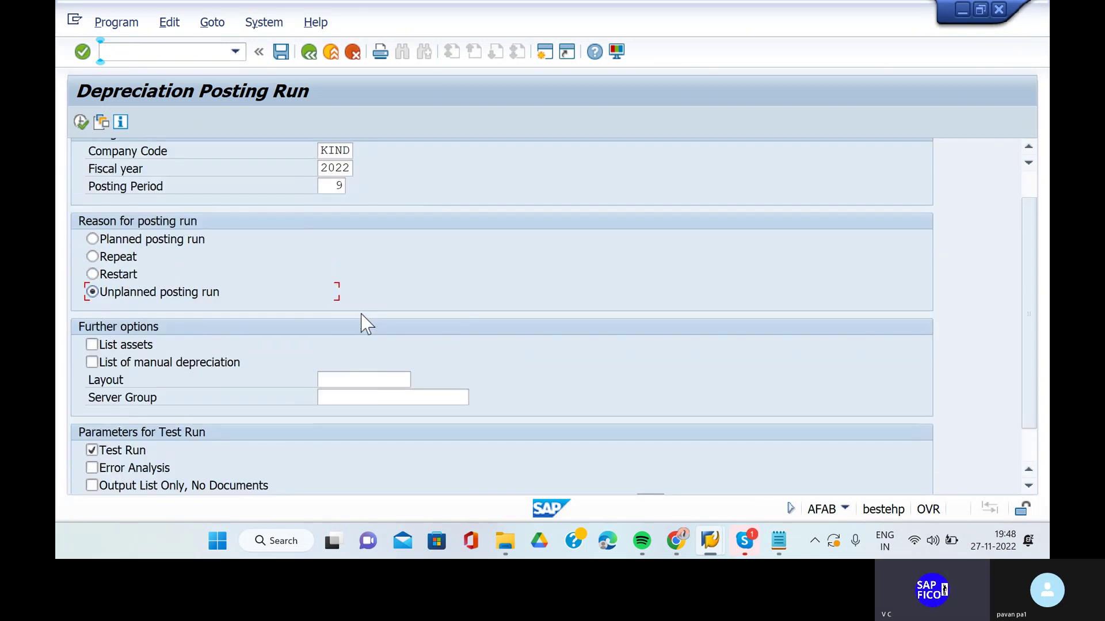
pyautogui.scroll(-2, 361, 324)
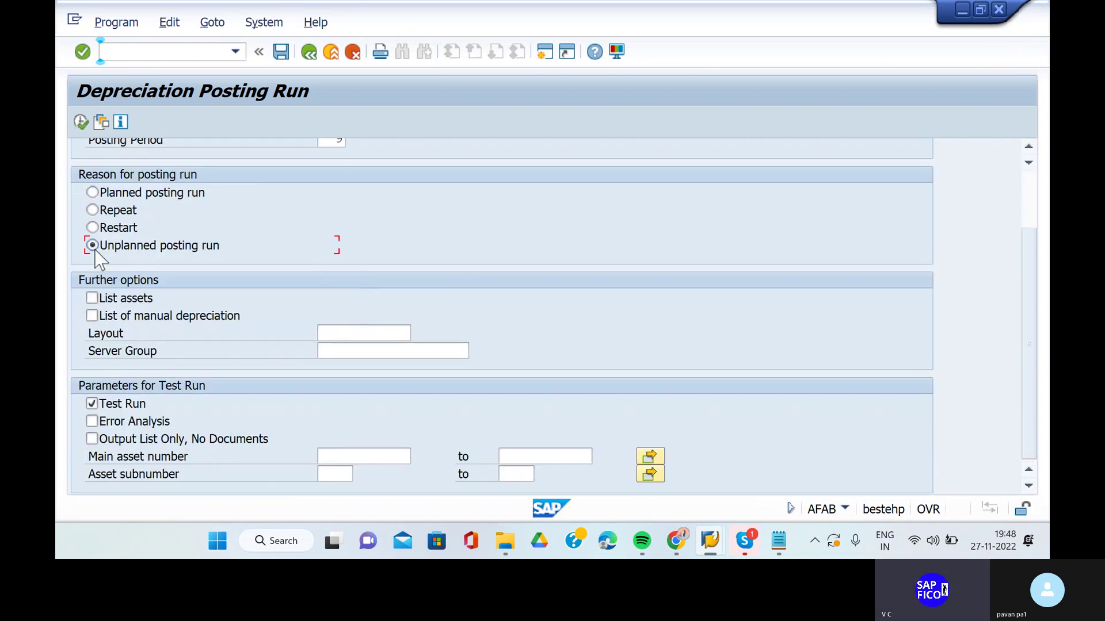
pyautogui.click(92, 210)
pyautogui.scroll(2, 313, 319)
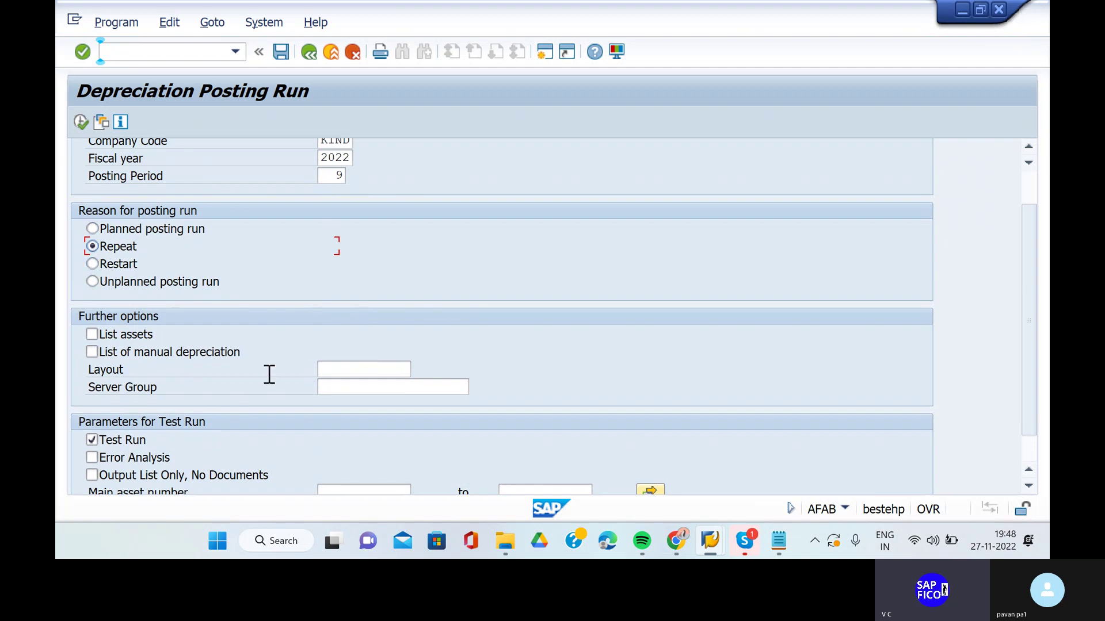
pyautogui.scroll(-2, 305, 436)
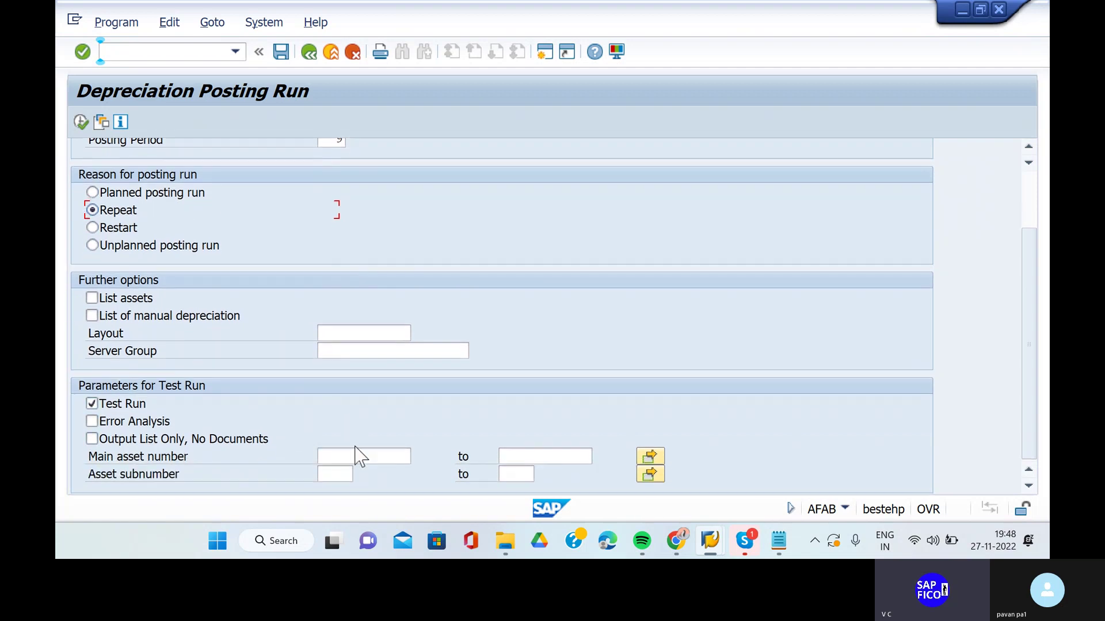
pyautogui.click(360, 455)
# Step: Restrict the depreciation run to main asset 2, subnumber 0, using the asset lookup
pyautogui.click(415, 456)
pyautogui.click(337, 81)
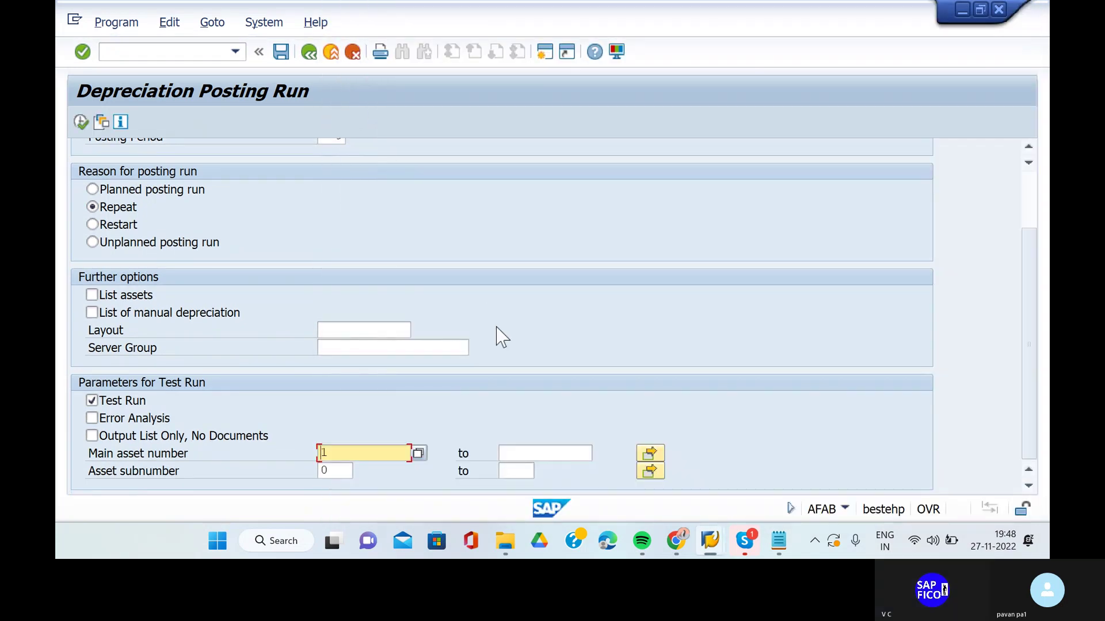
pyautogui.click(539, 455)
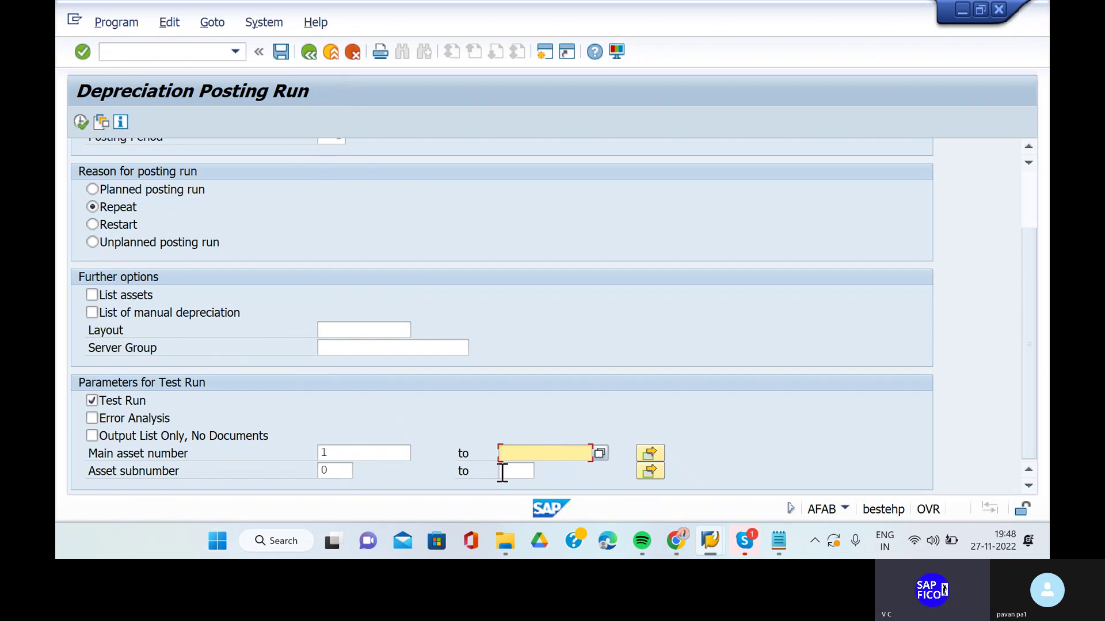
pyautogui.click(345, 471)
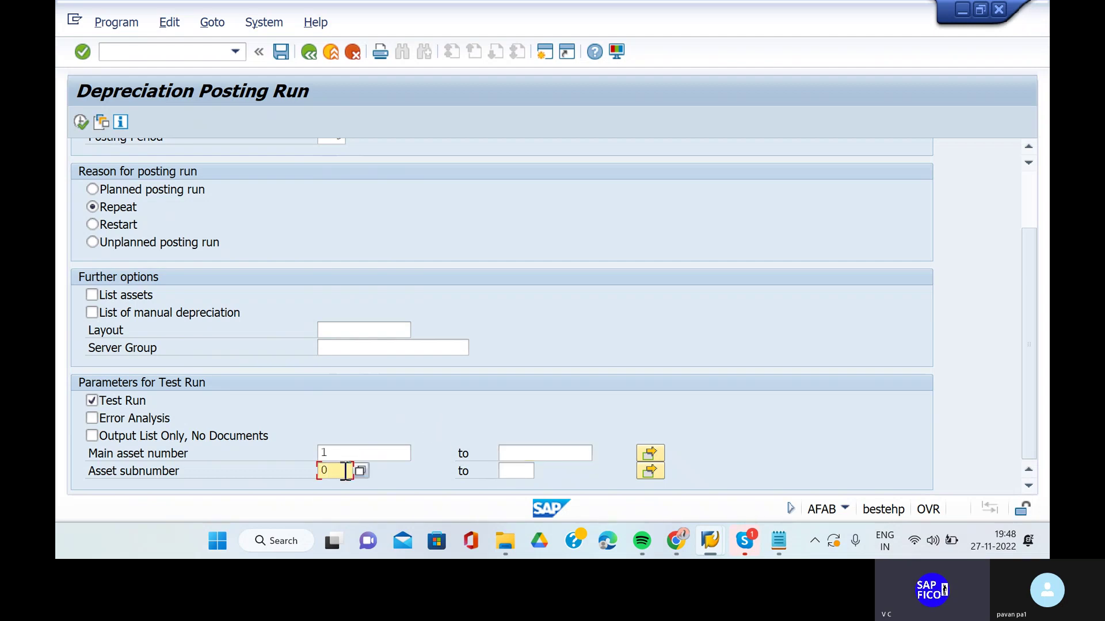
pyautogui.press('BackSpace')
pyautogui.write('2')
pyautogui.click(349, 453)
pyautogui.click(418, 454)
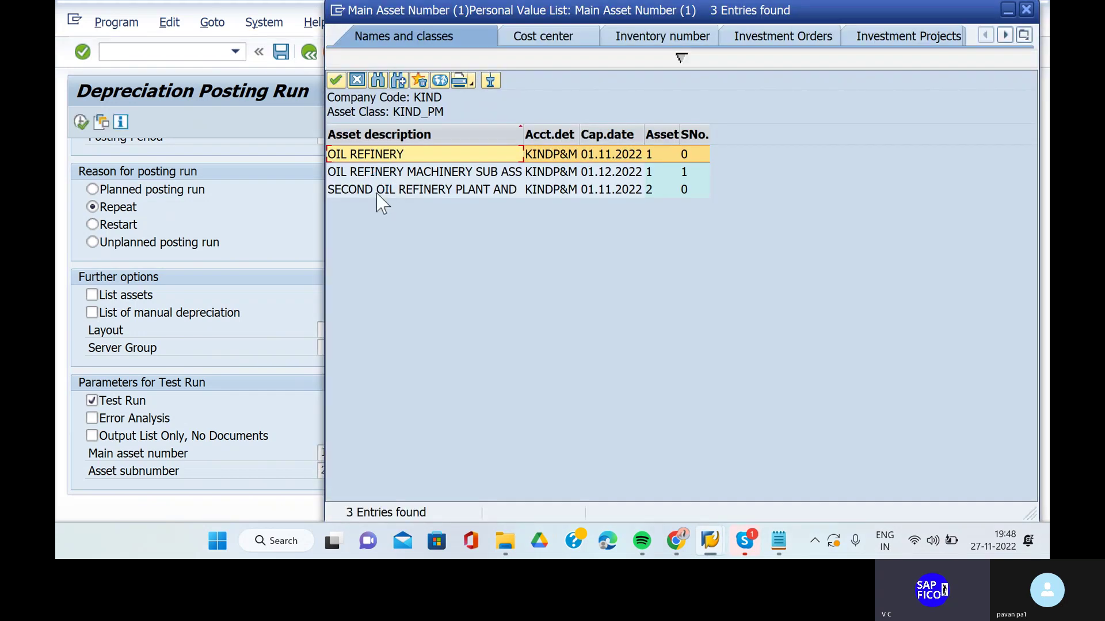
pyautogui.click(377, 191)
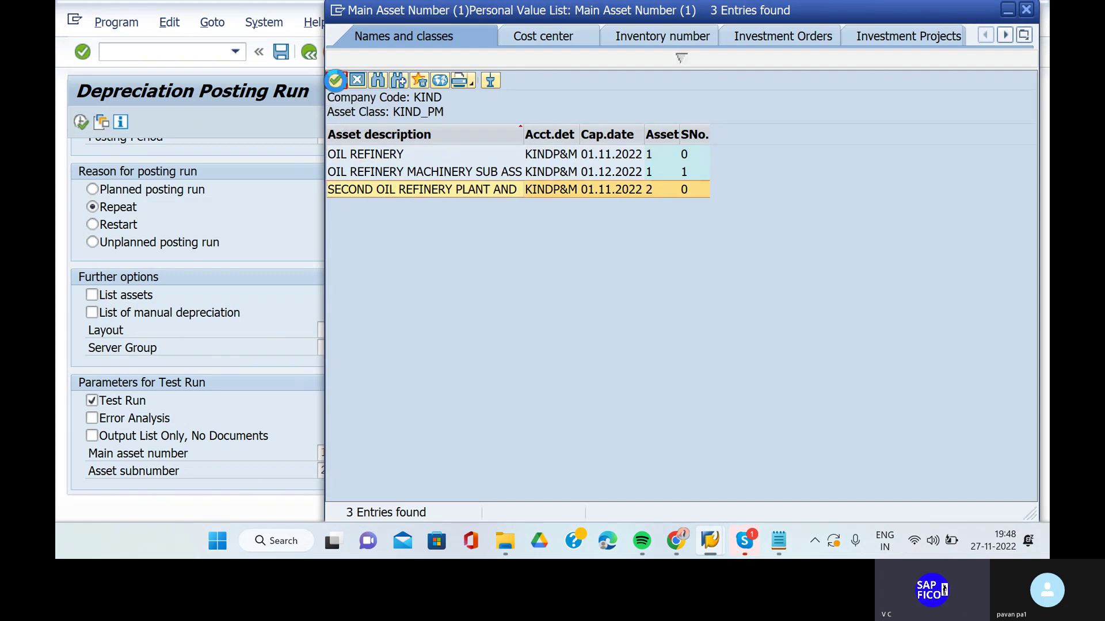
pyautogui.click(335, 80)
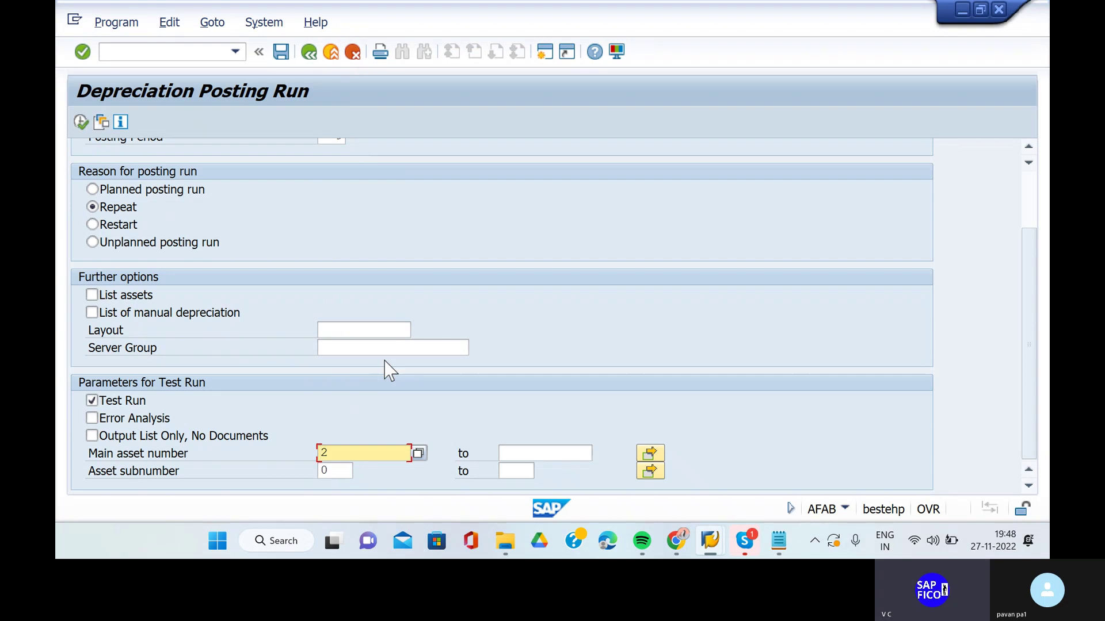
# Step: Start the test run online, accepting the processing-limit warning
pyautogui.scroll(3, 390, 371)
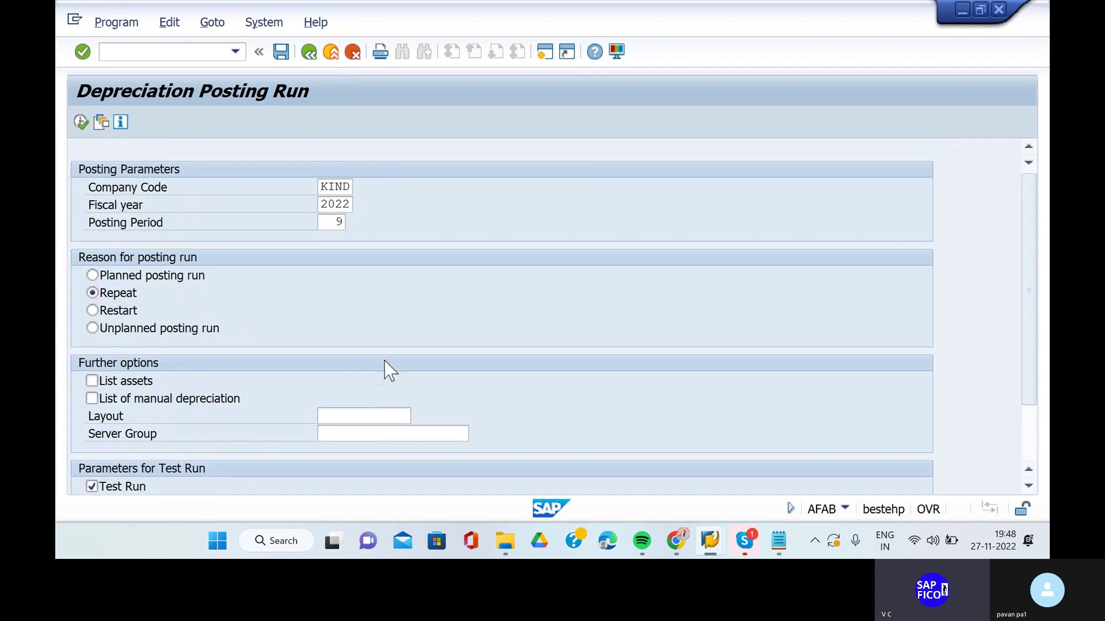
pyautogui.click(81, 124)
pyautogui.click(343, 382)
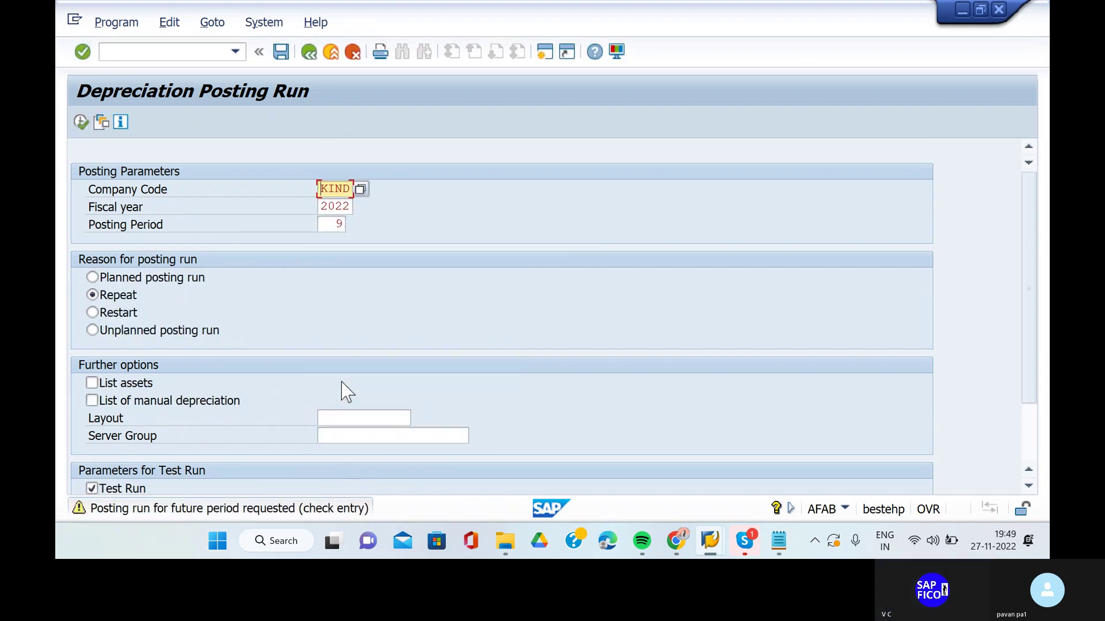
# Step: Test-run the KIND period 9 posting, review the 1,003.00 INR to post, and return to parameters
pyautogui.press('F8')
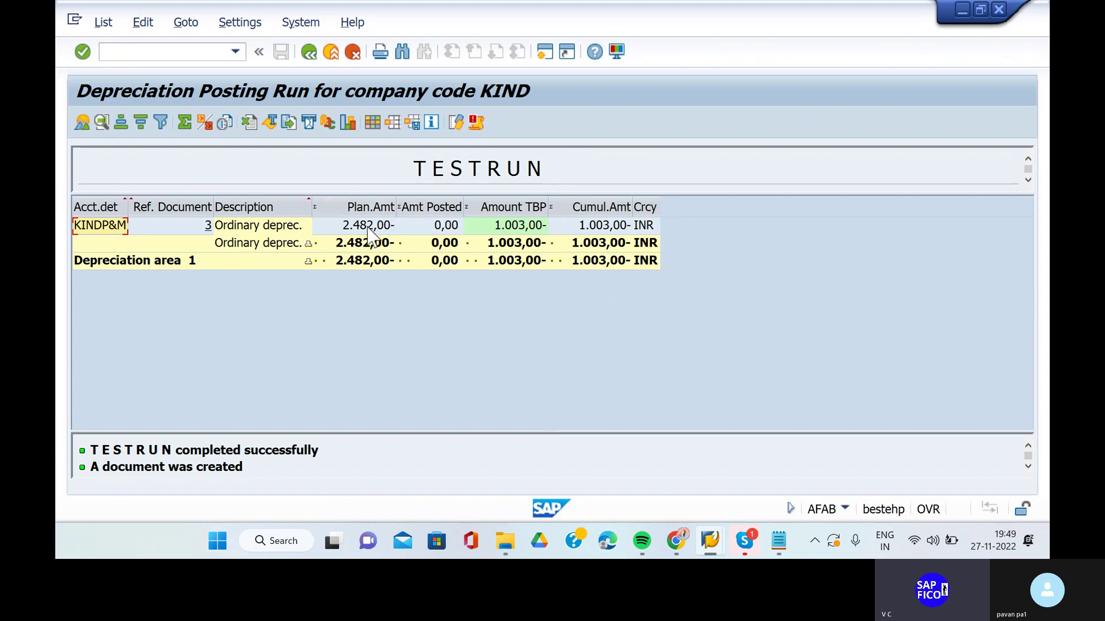
pyautogui.click(310, 53)
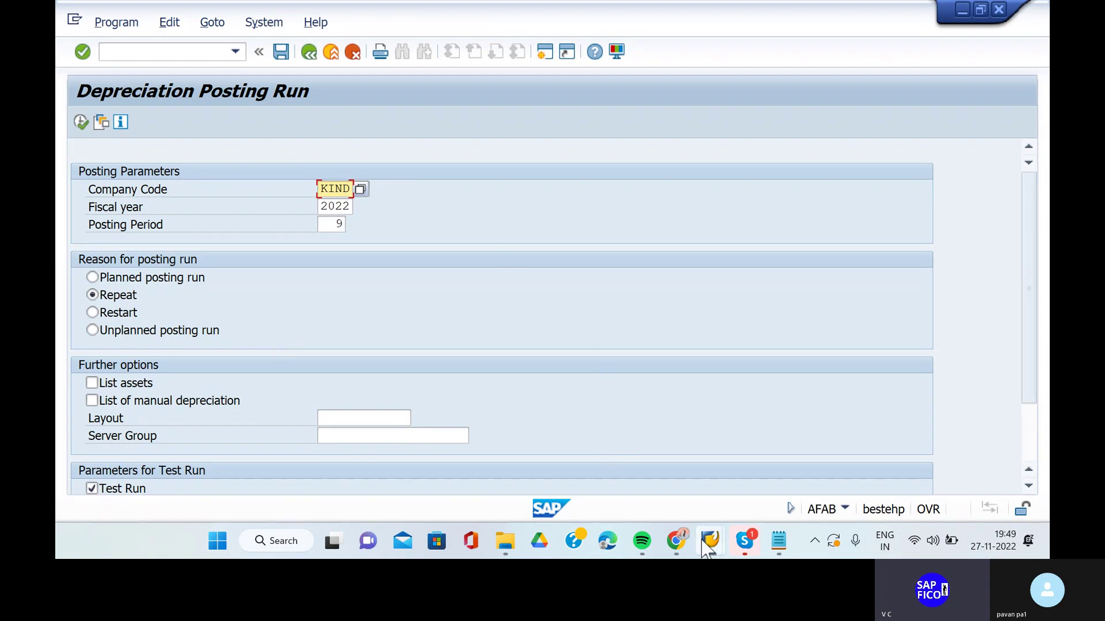
# Step: Bring the Depreciation Posting Run window forward and uncheck Test Run
pyautogui.moveTo(709, 543)
pyautogui.moveTo(706, 490)
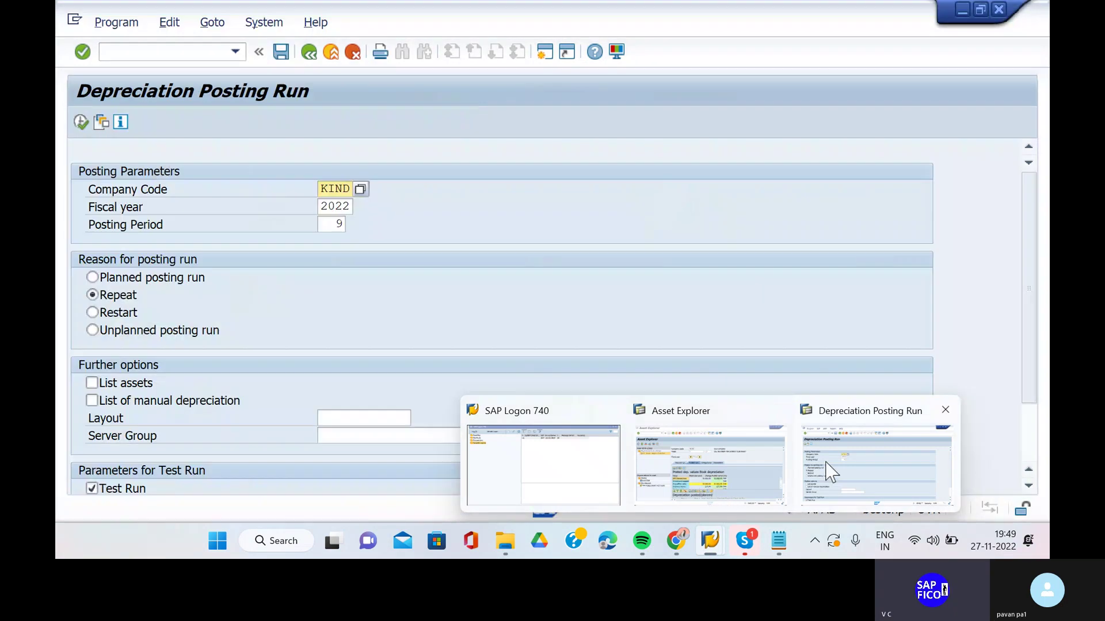
pyautogui.click(830, 472)
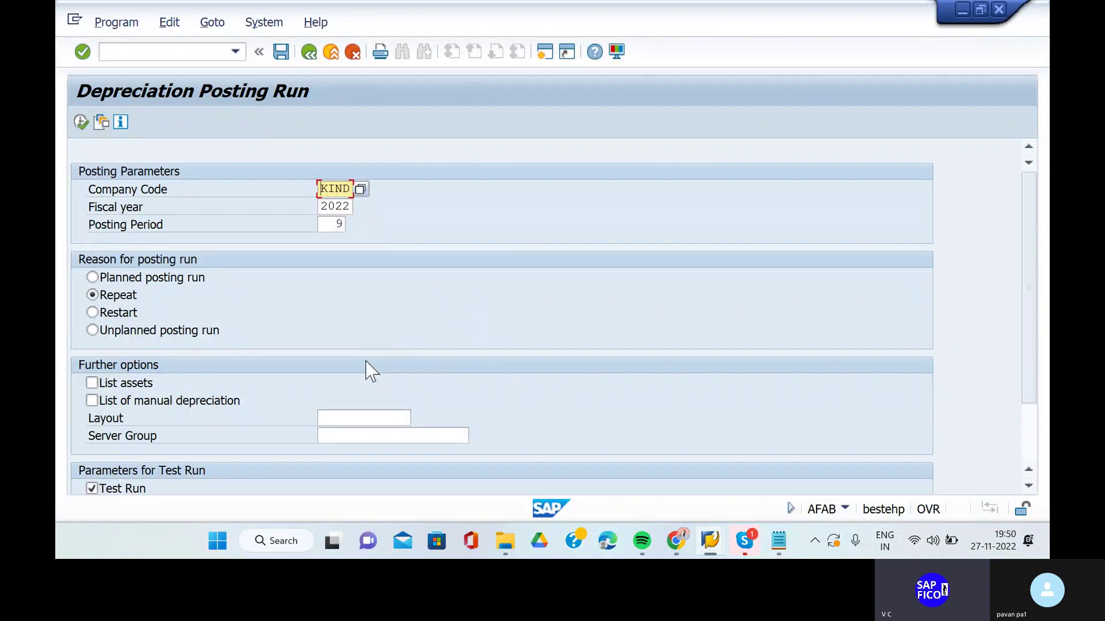
pyautogui.scroll(-2, 149, 352)
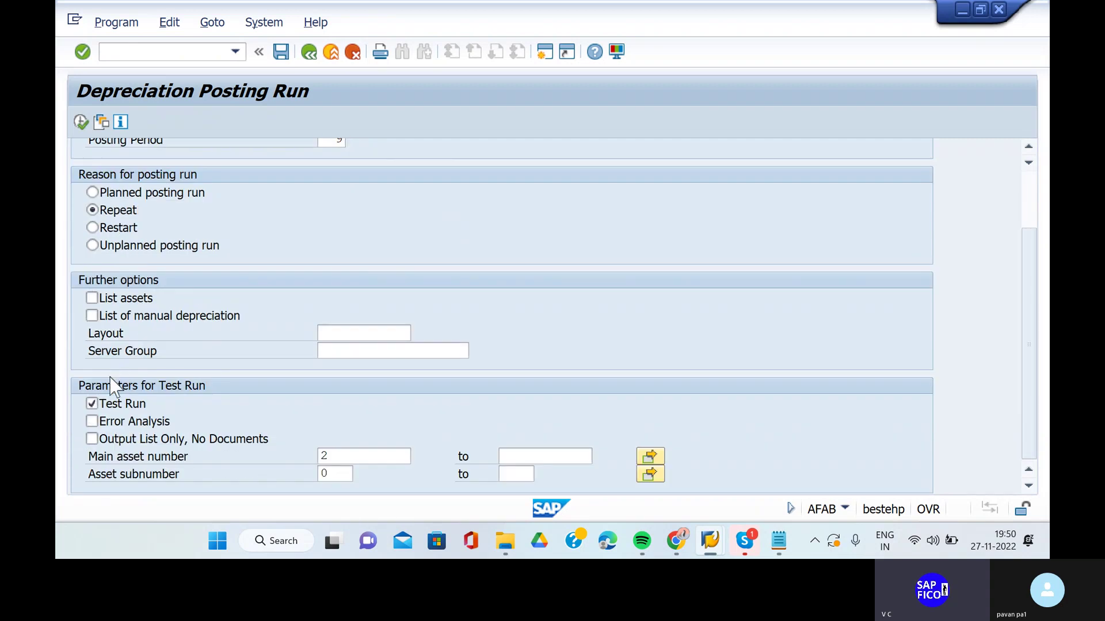
pyautogui.click(92, 404)
# Step: Clear the subnumber 0 and main asset number 2 restrictions from the selection
pyautogui.click(340, 475)
pyautogui.press('BackSpace')
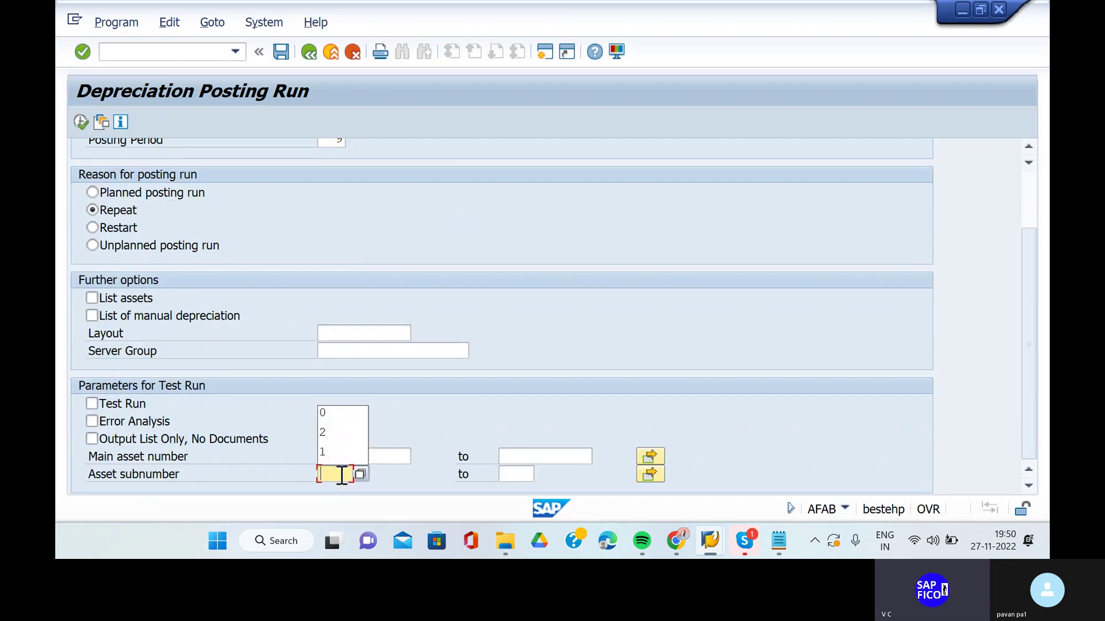
pyautogui.click(383, 458)
pyautogui.press('BackSpace')
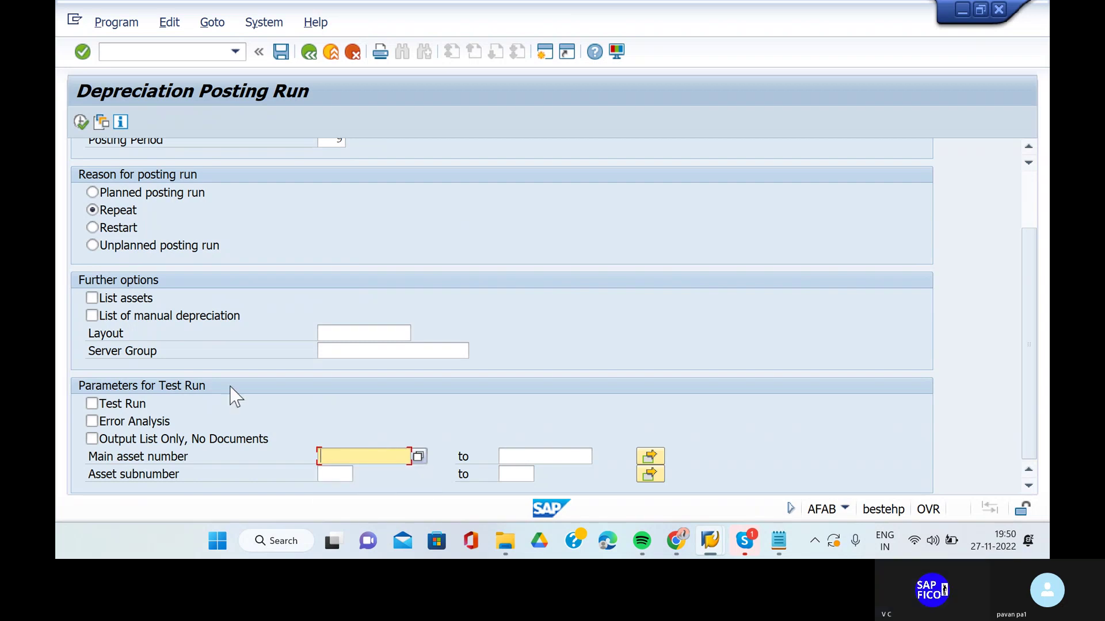
pyautogui.scroll(1, 232, 385)
pyautogui.scroll(2, 232, 386)
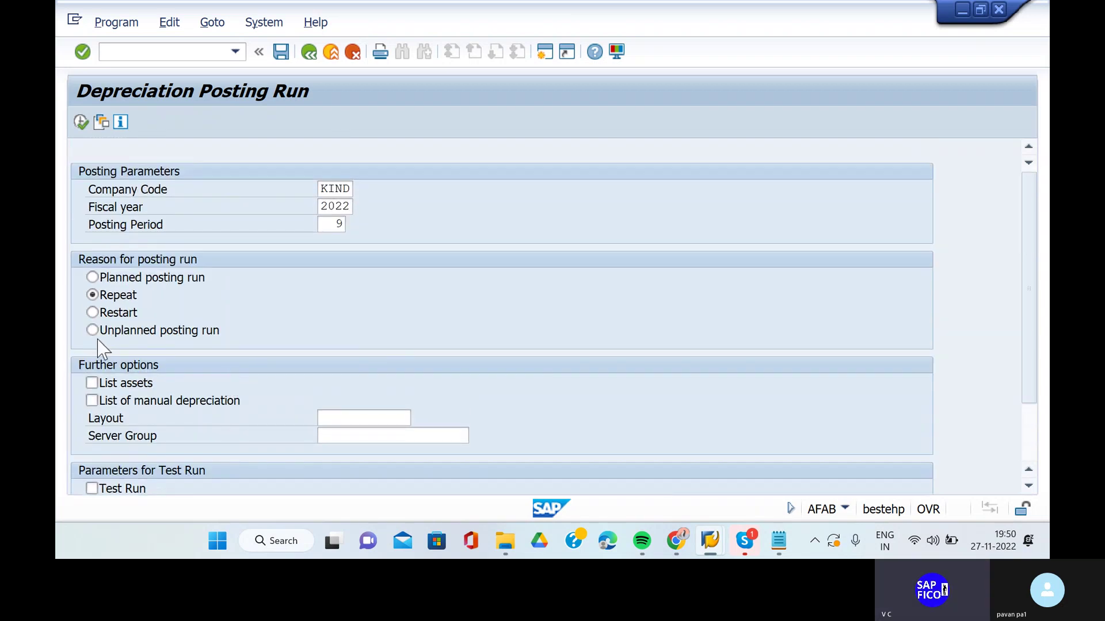
pyautogui.click(114, 23)
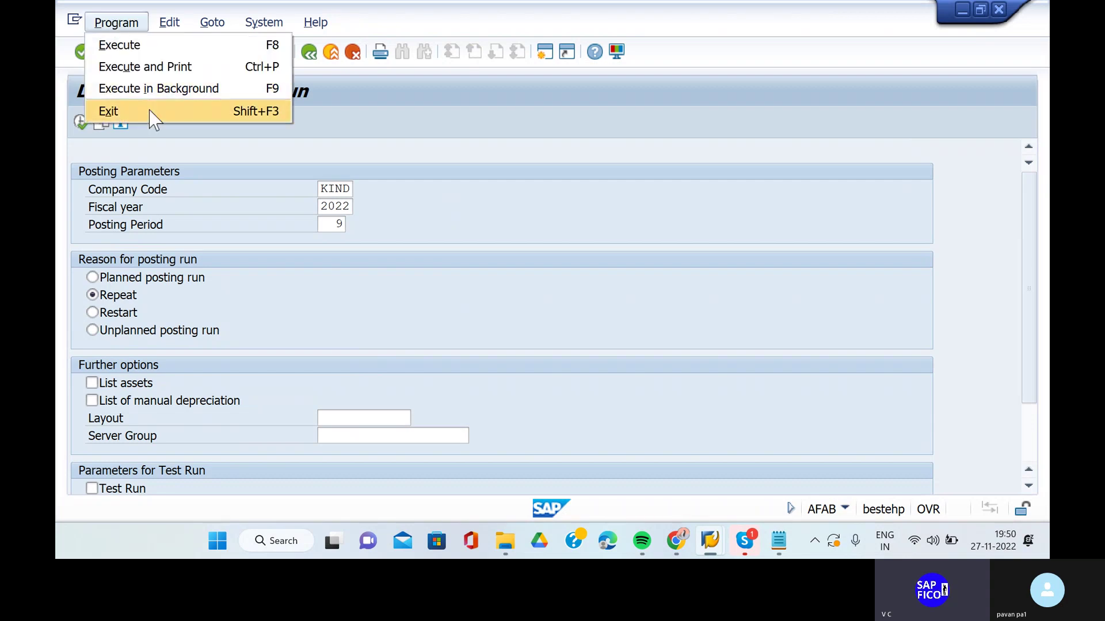
# Step: Schedule the posting run in background with output device LP01, starting immediately
pyautogui.click(178, 89)
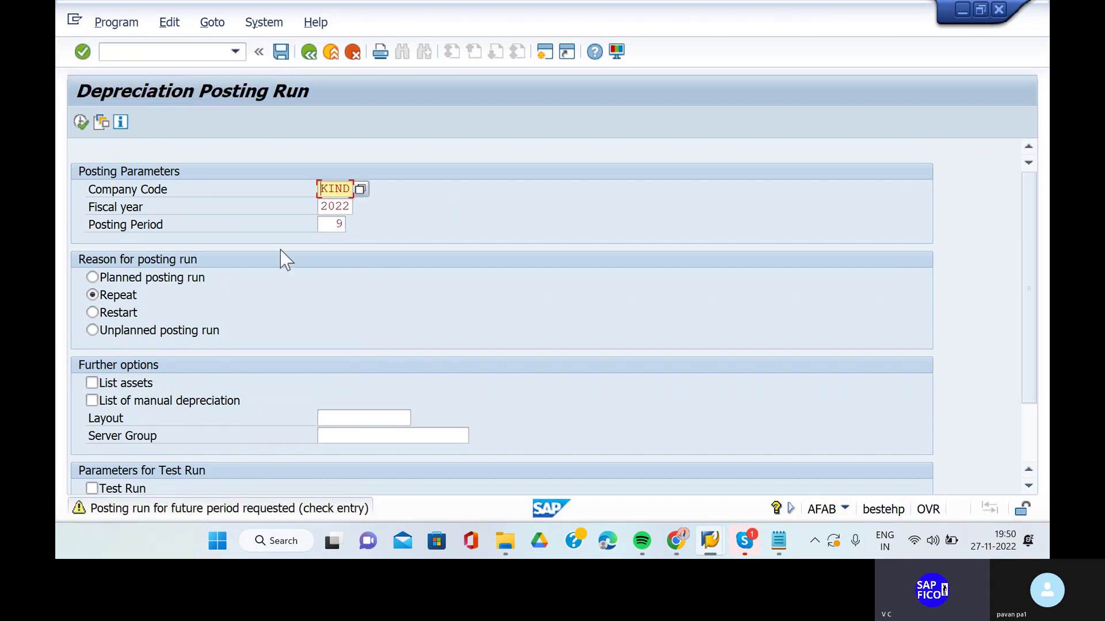
pyautogui.press('Return')
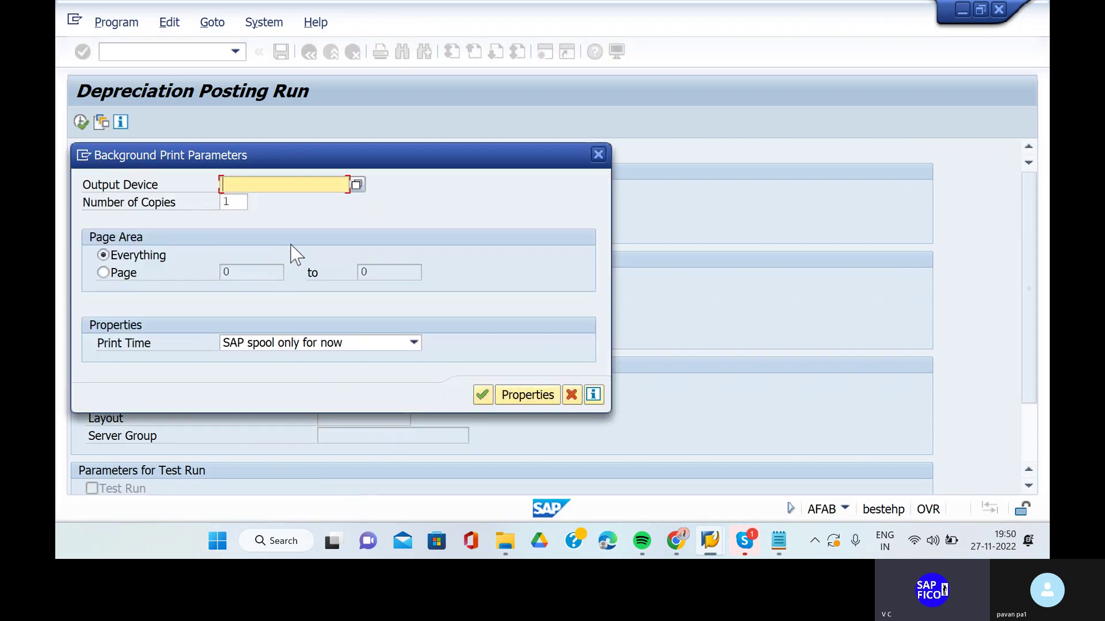
pyautogui.write('LP01')
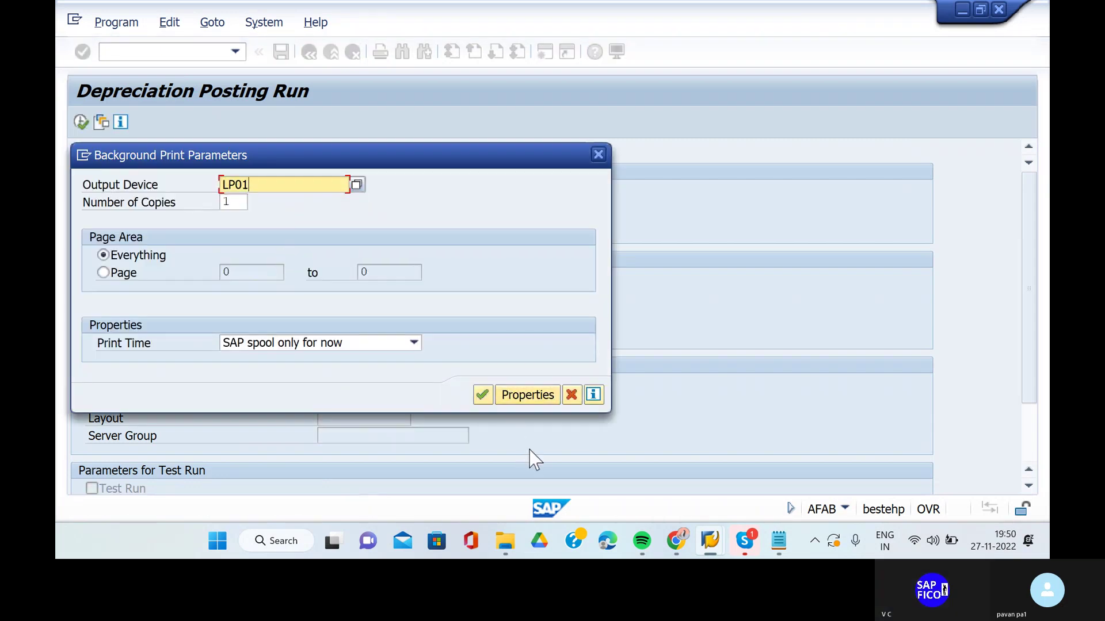
pyautogui.click(483, 397)
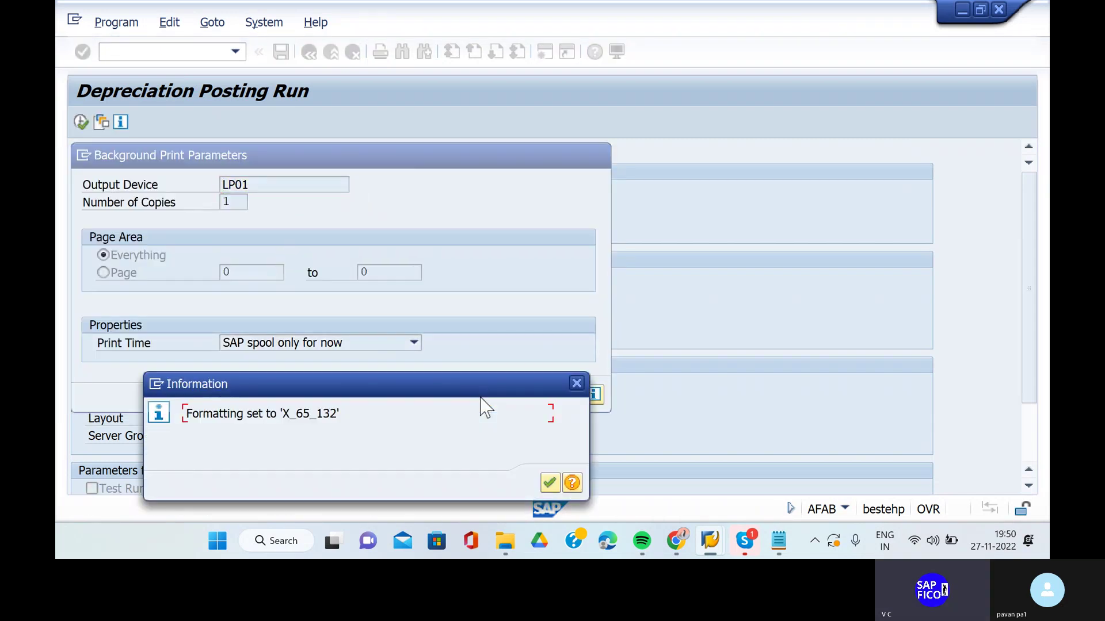
pyautogui.click(550, 483)
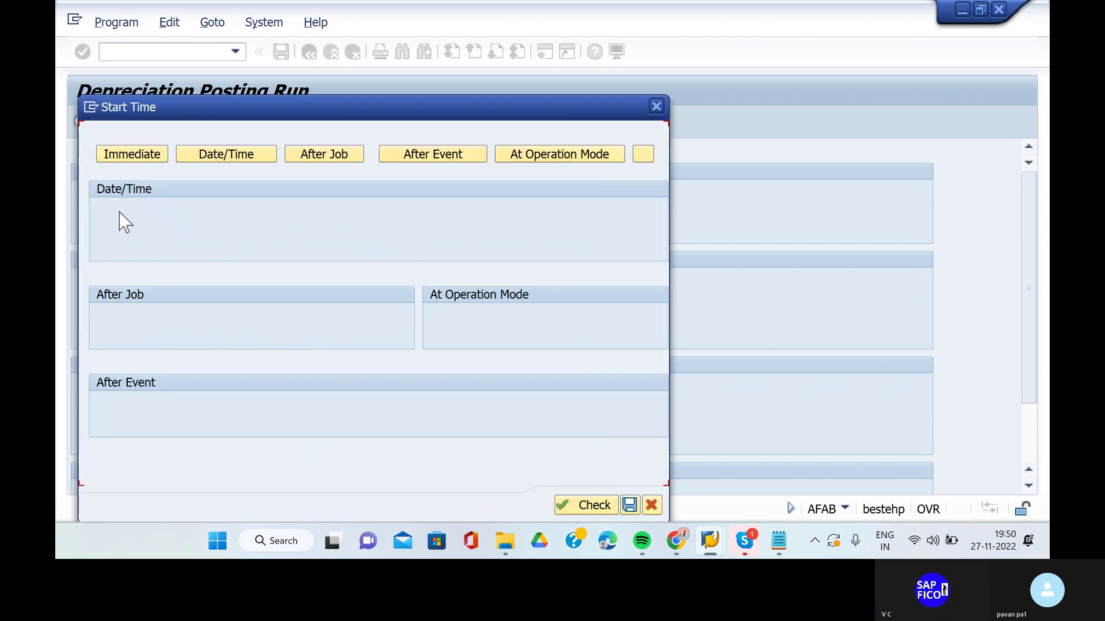
pyautogui.click(122, 155)
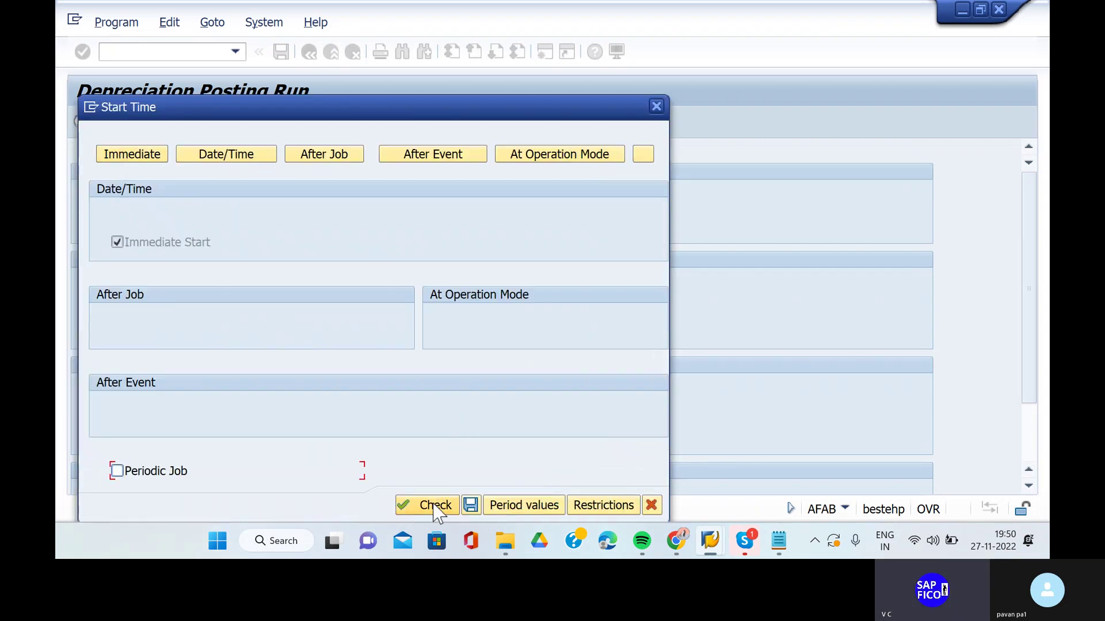
pyautogui.click(471, 505)
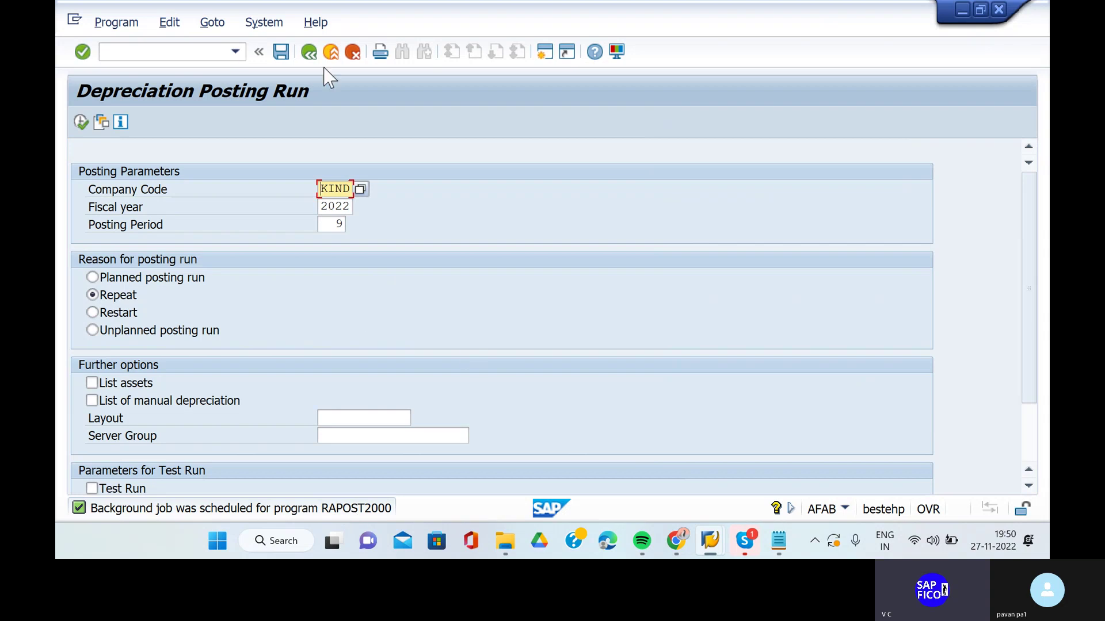
# Step: Open the SM37 job selection screen via System > Services > Jobs > Job Overview
pyautogui.click(264, 23)
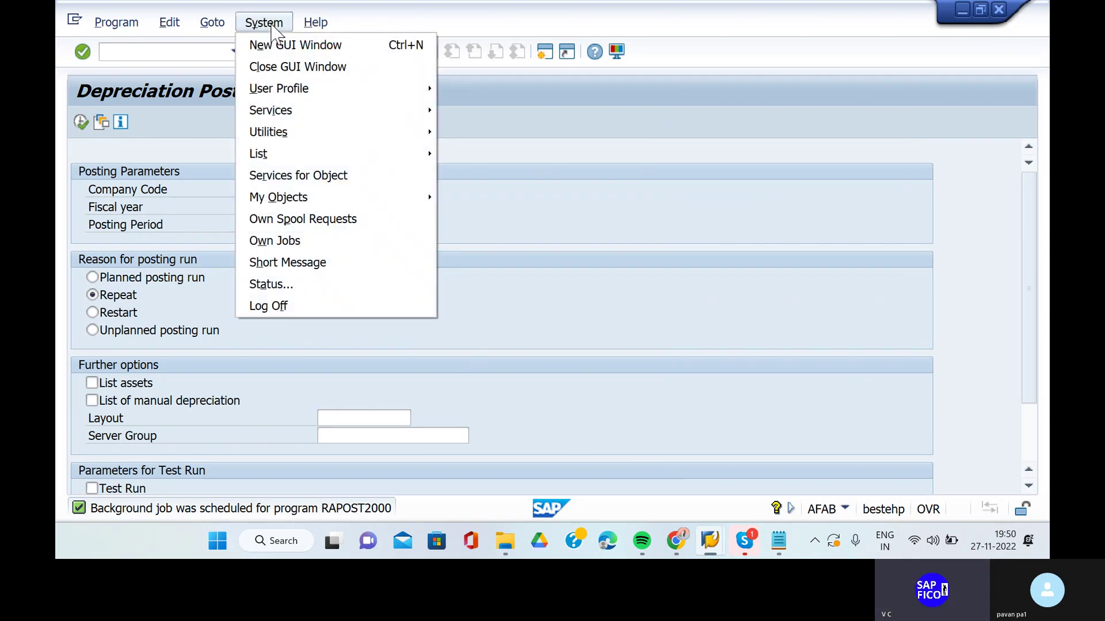
pyautogui.click(271, 24)
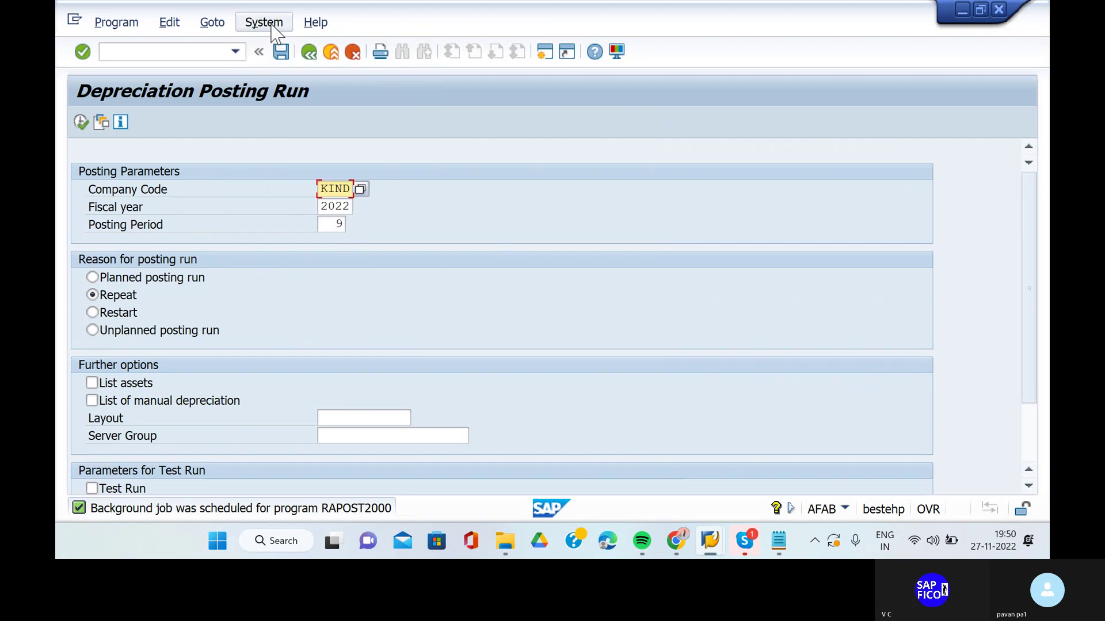
pyautogui.click(268, 24)
pyautogui.moveTo(313, 24)
pyautogui.moveTo(264, 23)
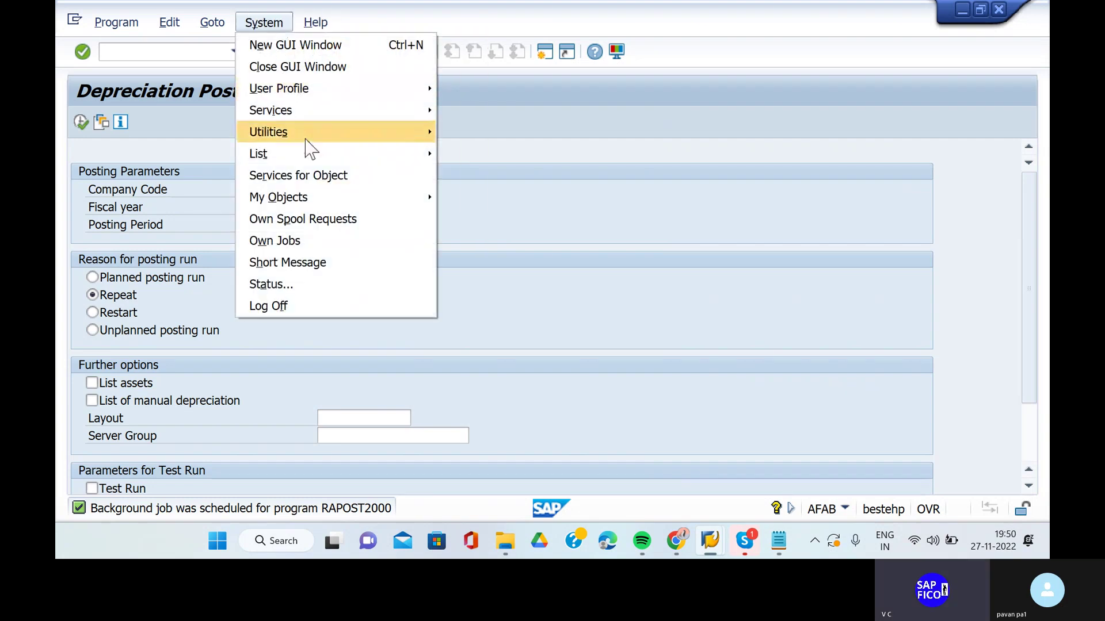
pyautogui.moveTo(436, 116)
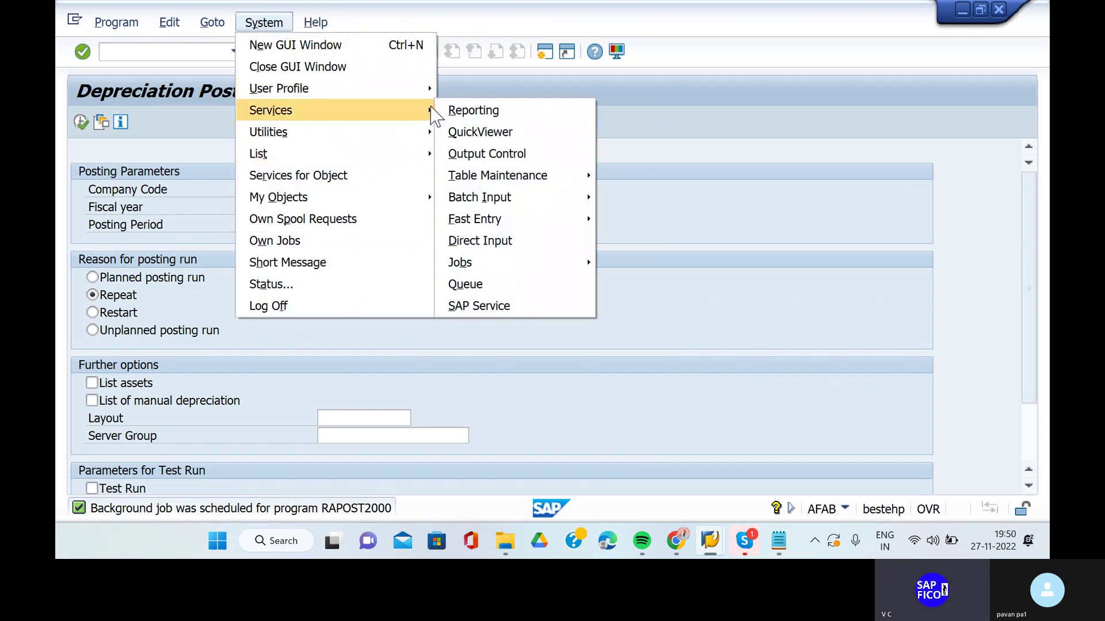
pyautogui.moveTo(592, 268)
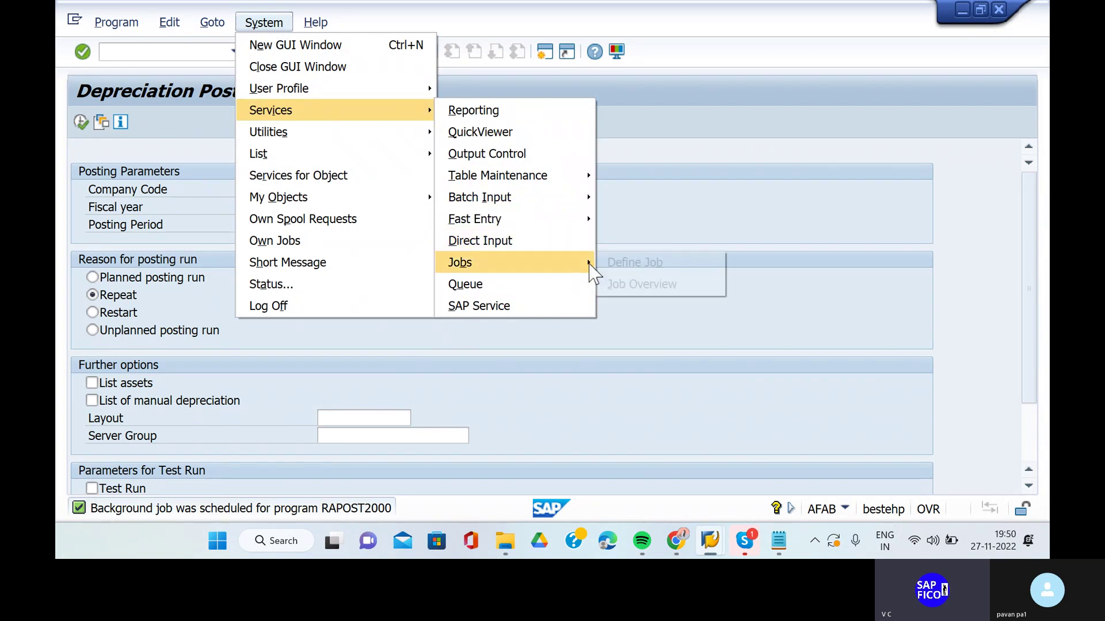
pyautogui.click(627, 288)
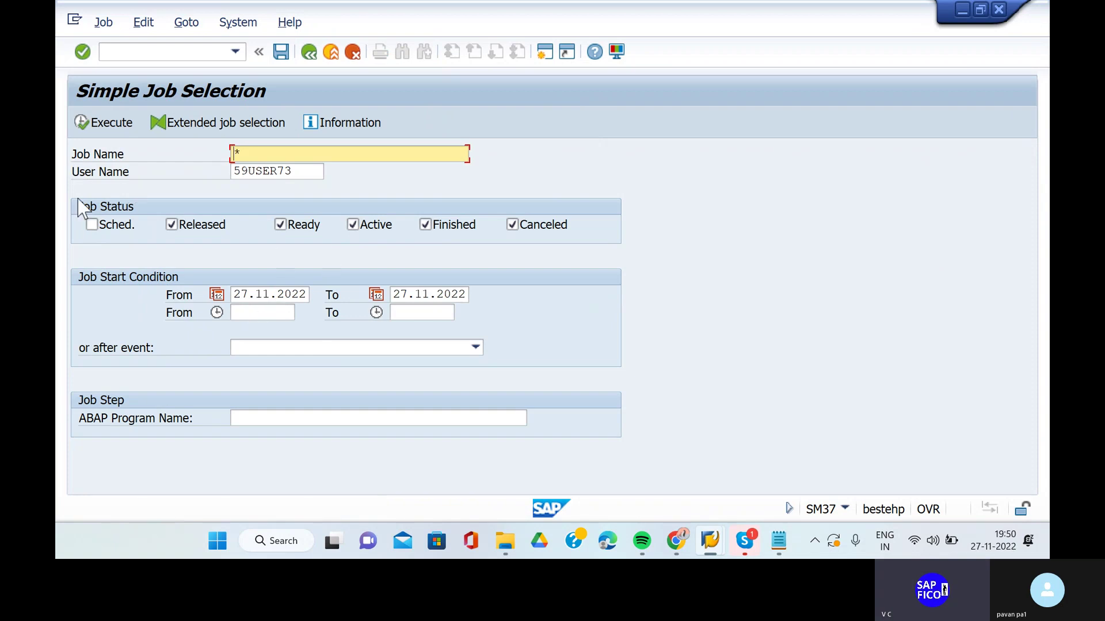
# Step: List today's jobs and confirm the RAPOST2000 job started 19:32:11 shows Finished
pyautogui.click(82, 127)
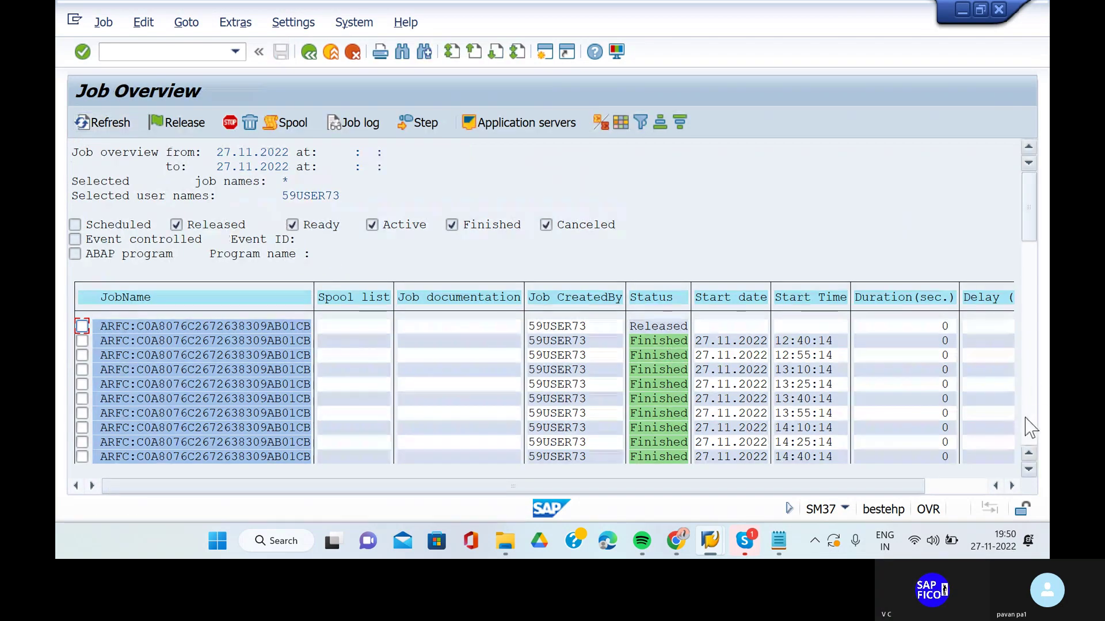
pyautogui.click(1028, 436)
pyautogui.click(1029, 436)
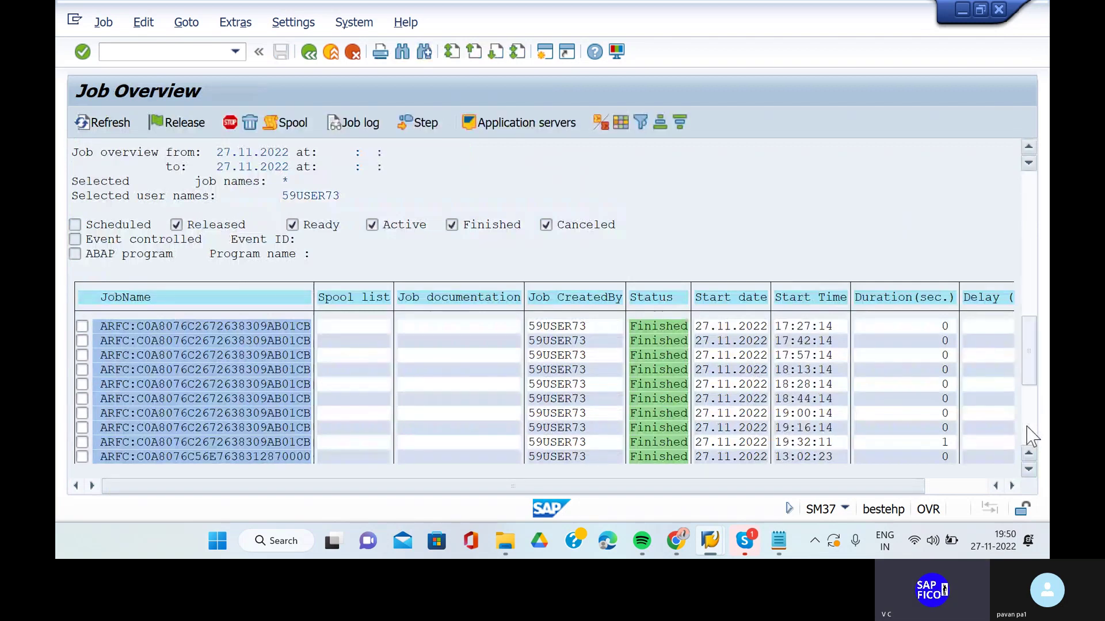
pyautogui.click(1028, 435)
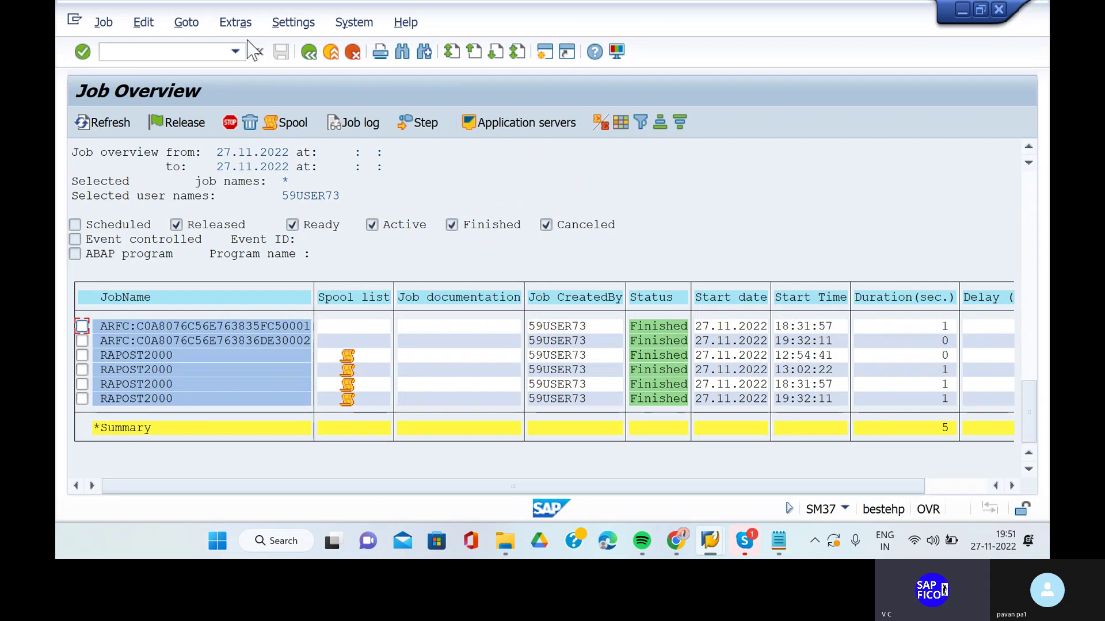
pyautogui.click(175, 51)
pyautogui.write('/N')
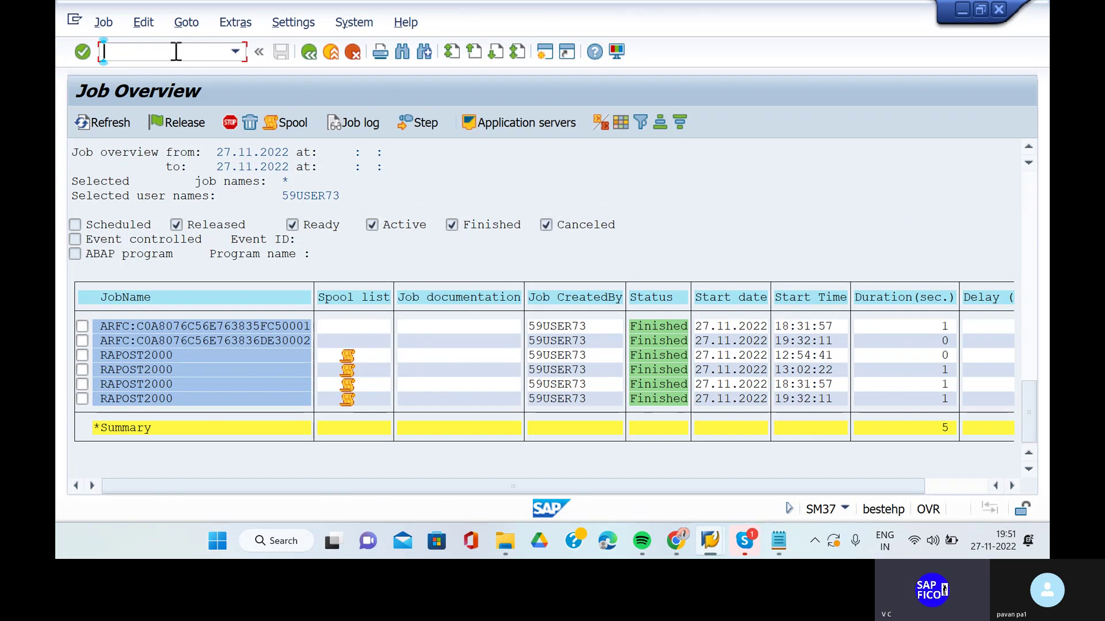
# Step: Open AW01N for asset 2 and confirm 1,003.00 INR posted for period 9
pyautogui.click(545, 51)
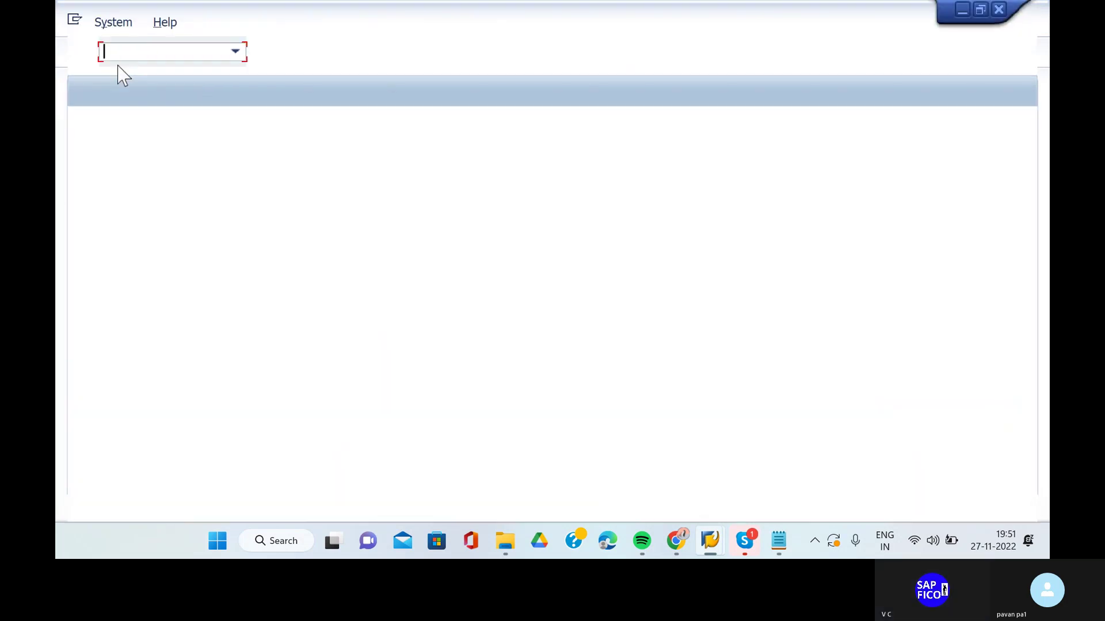
pyautogui.write('AW01N')
pyautogui.press('Return')
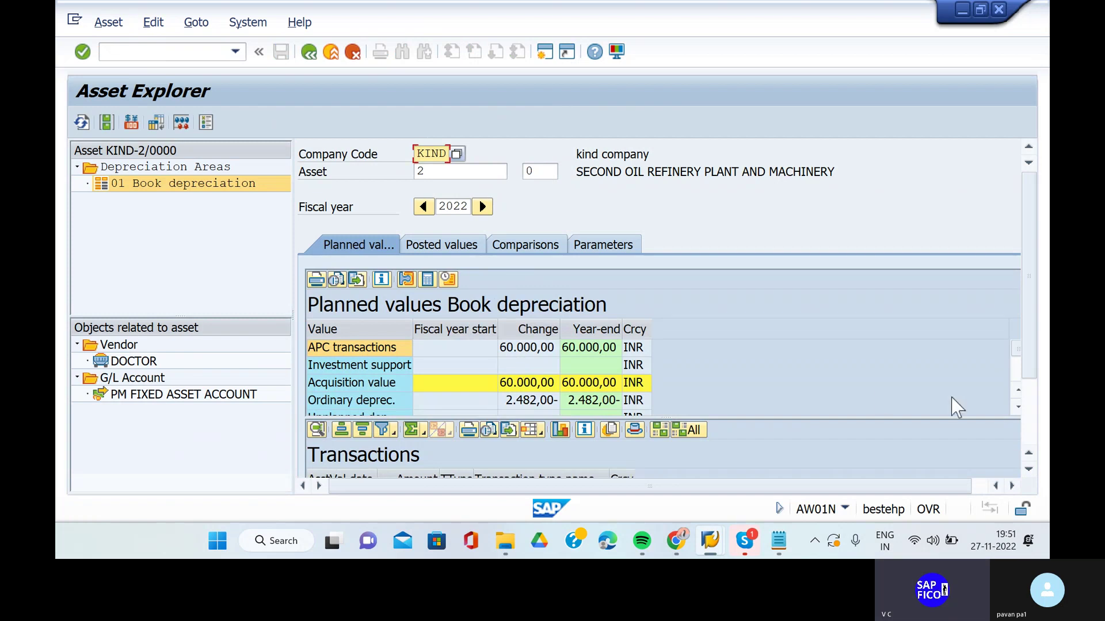
pyautogui.scroll(-3, 1030, 446)
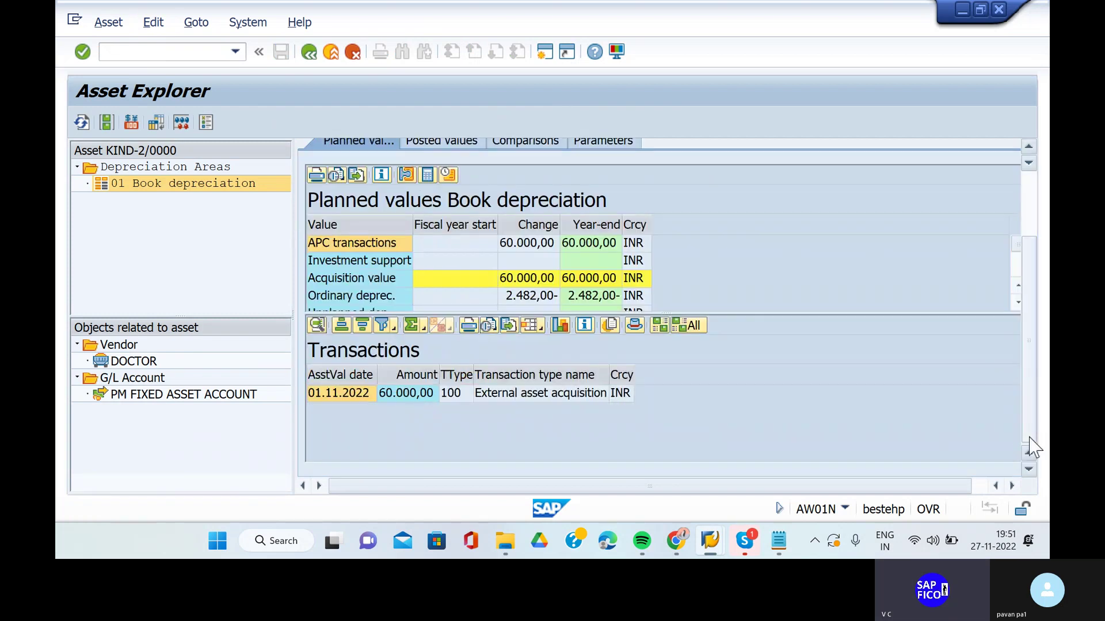
pyautogui.click(458, 151)
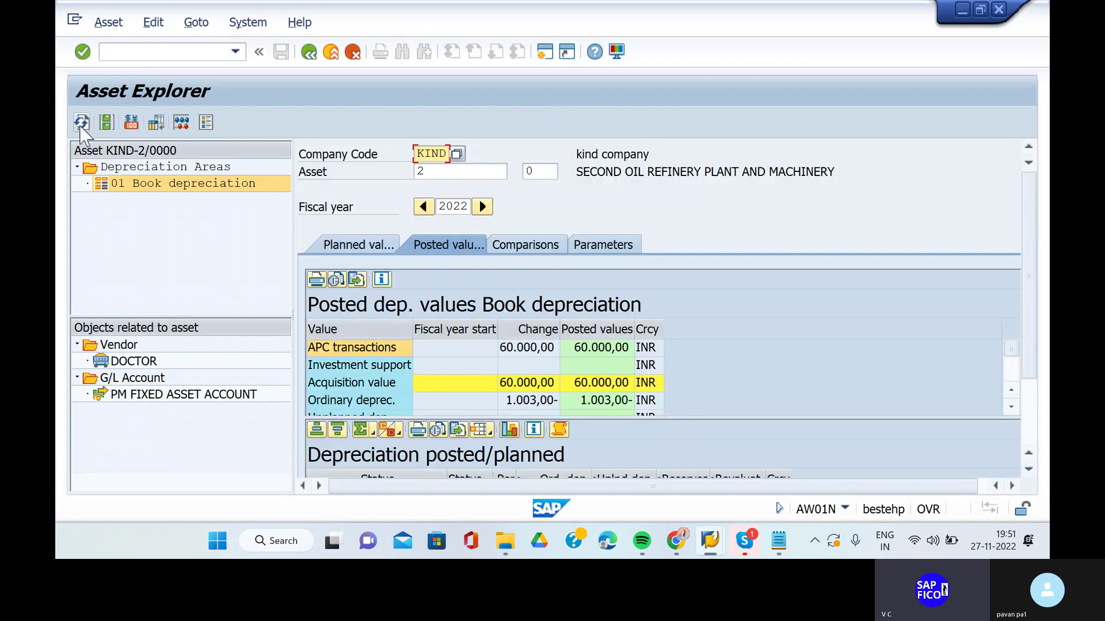
pyautogui.click(80, 125)
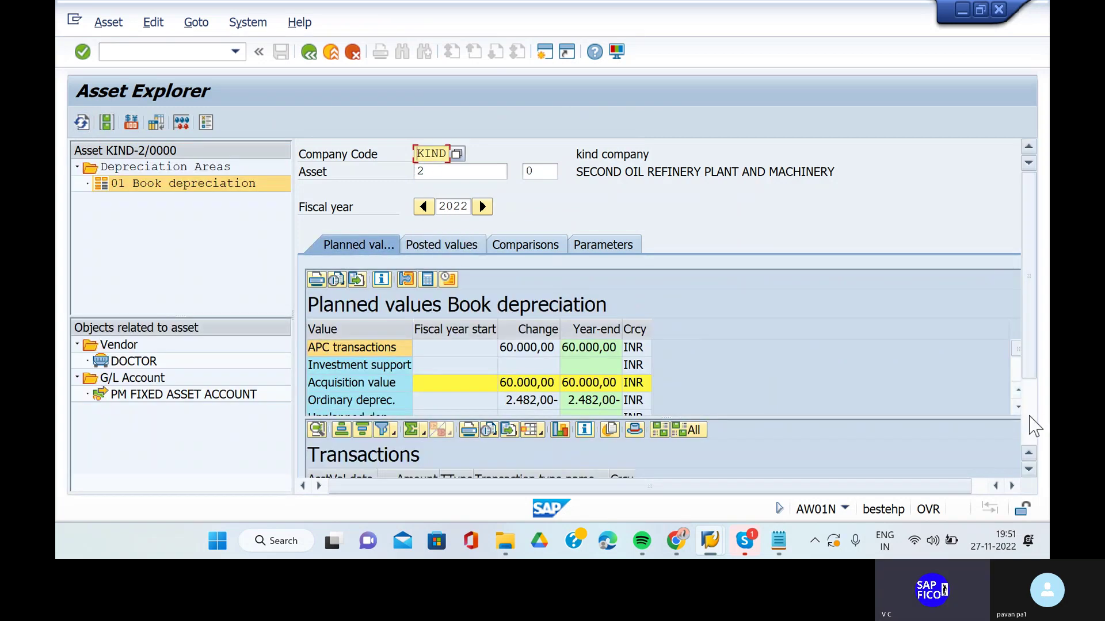
pyautogui.scroll(-3, 1034, 425)
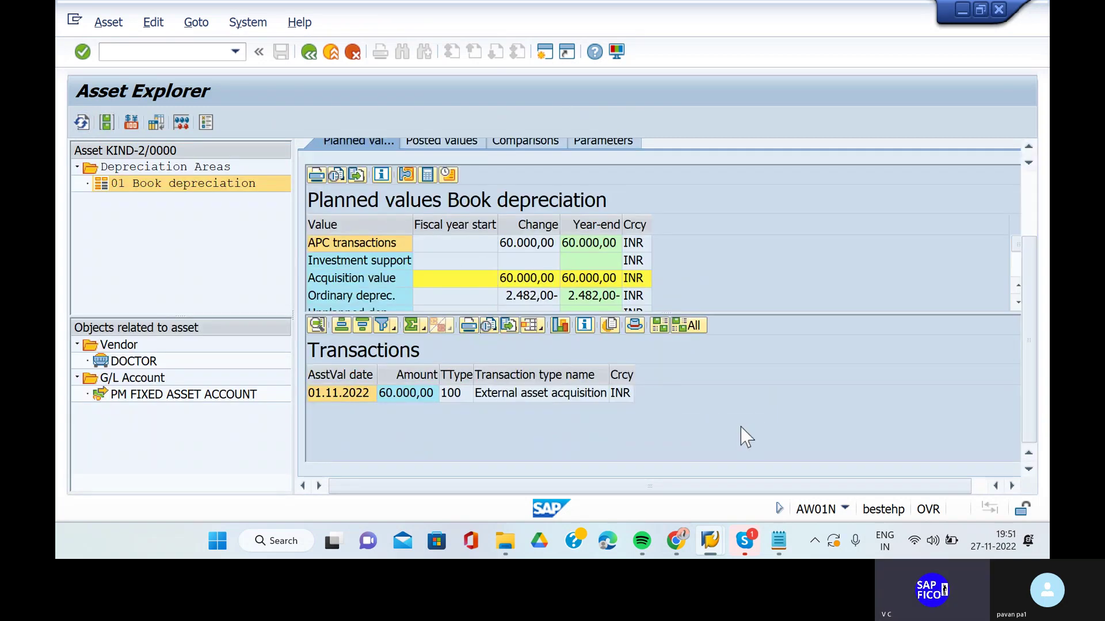
pyautogui.click(467, 145)
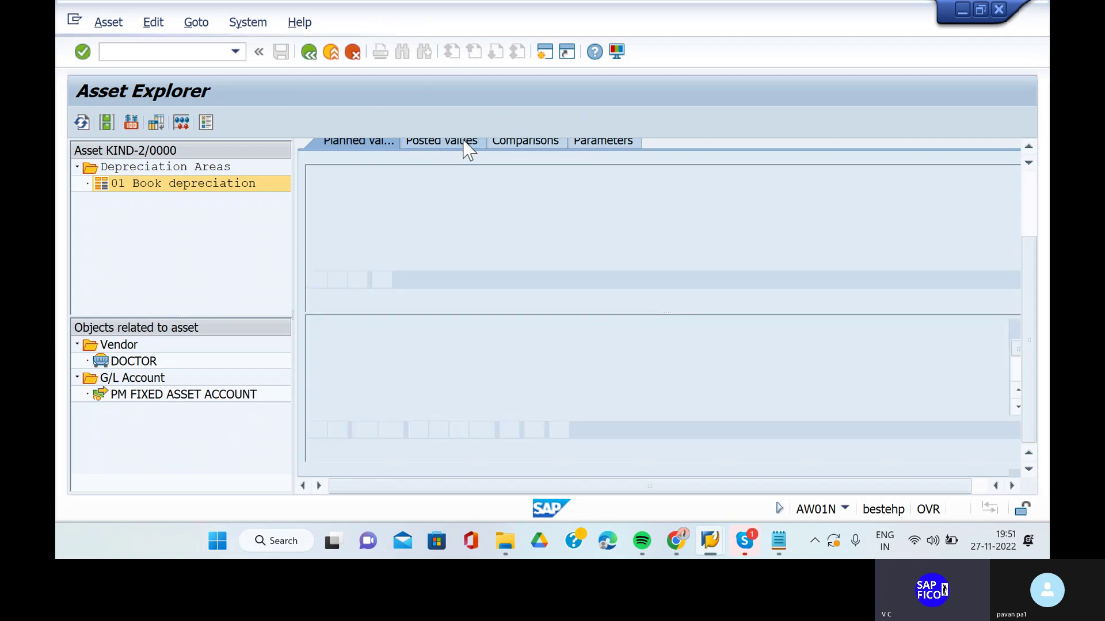
pyautogui.scroll(-3, 1040, 445)
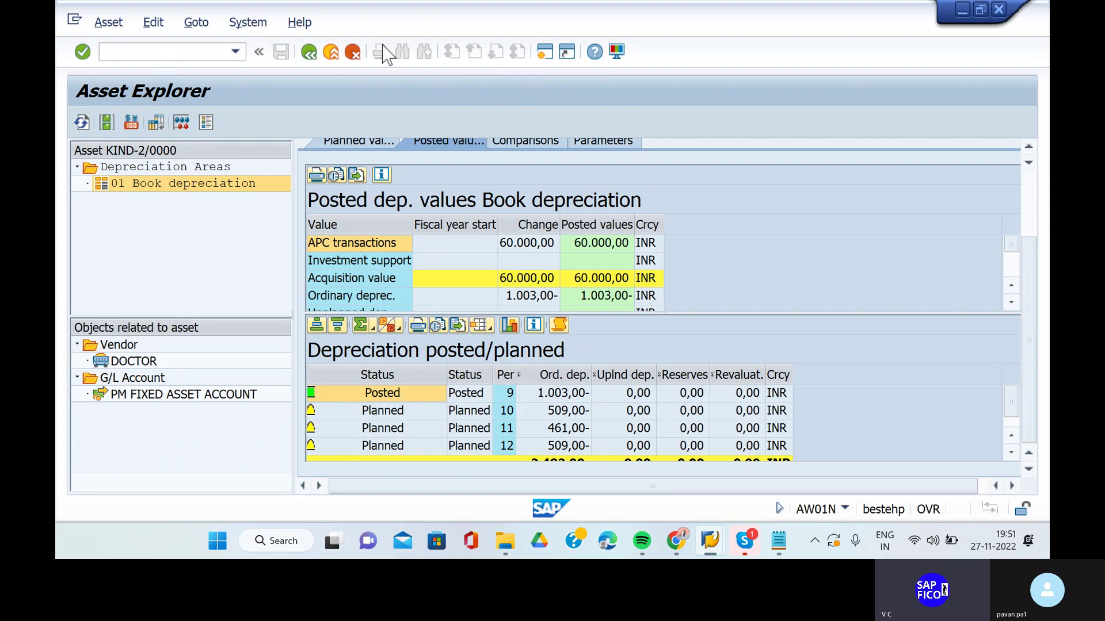
# Step: Switch to Job Overview, then to the session showing the KIND posting run log
pyautogui.moveTo(707, 538)
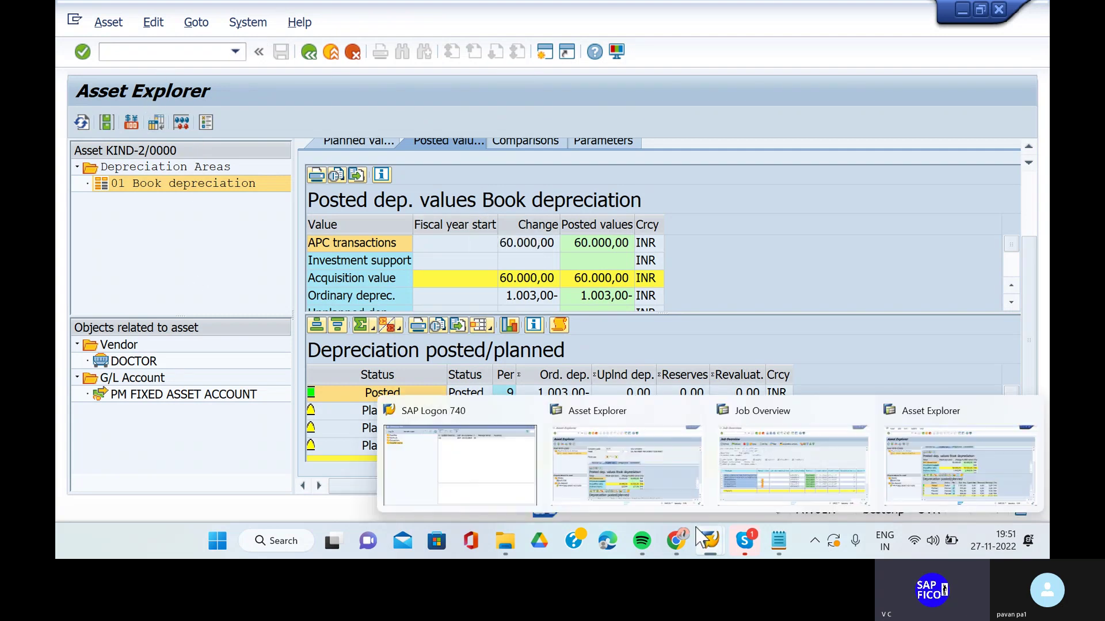
pyautogui.click(775, 485)
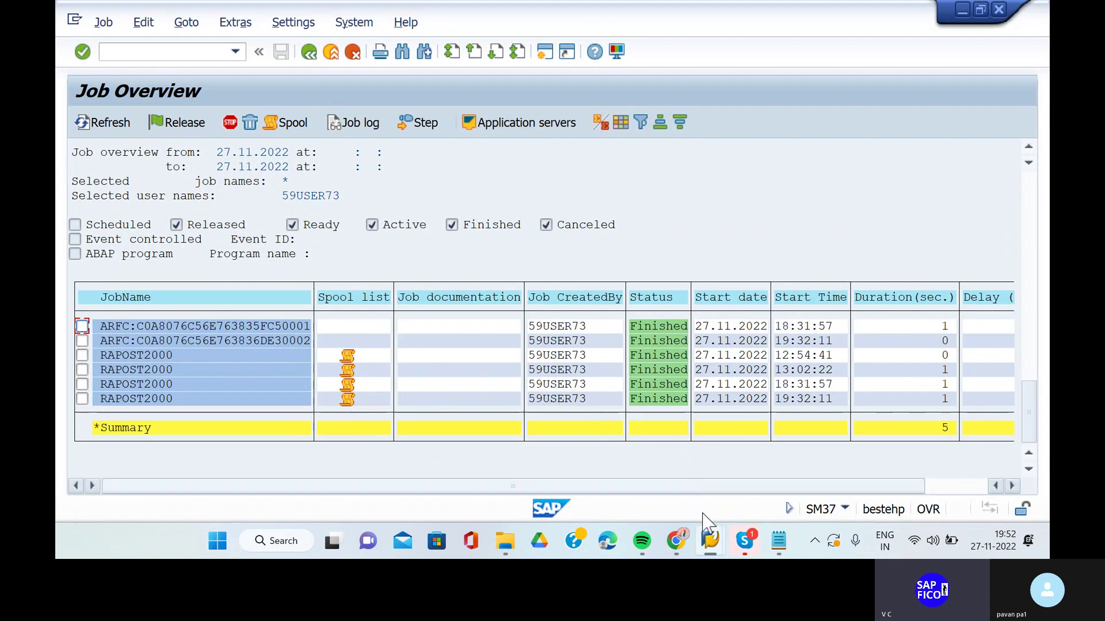
pyautogui.moveTo(706, 525)
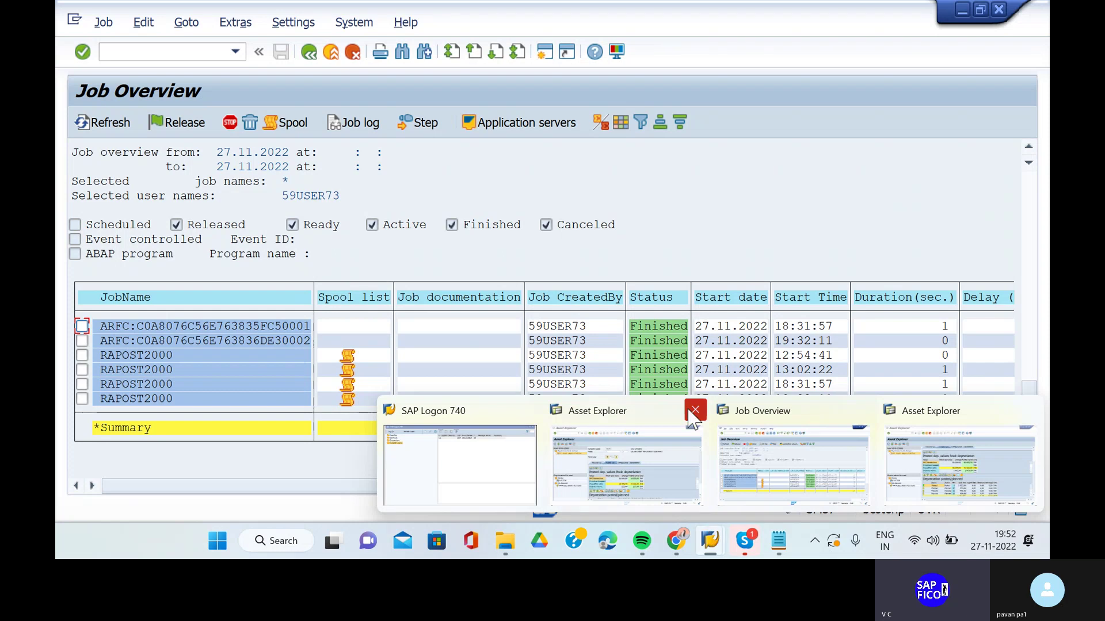
pyautogui.moveTo(692, 412)
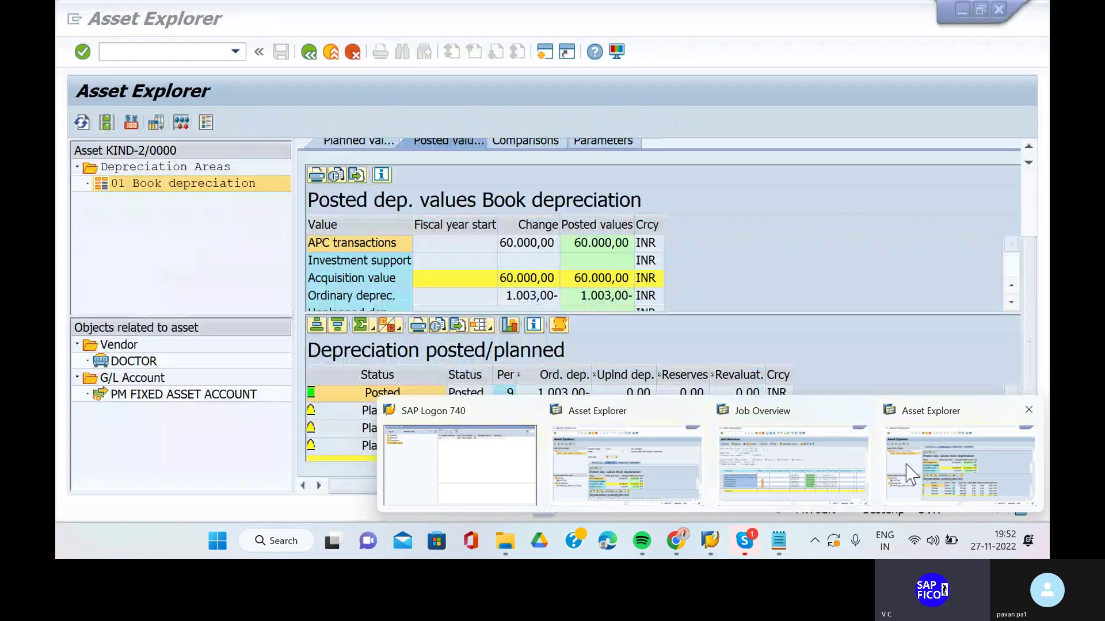
pyautogui.click(909, 475)
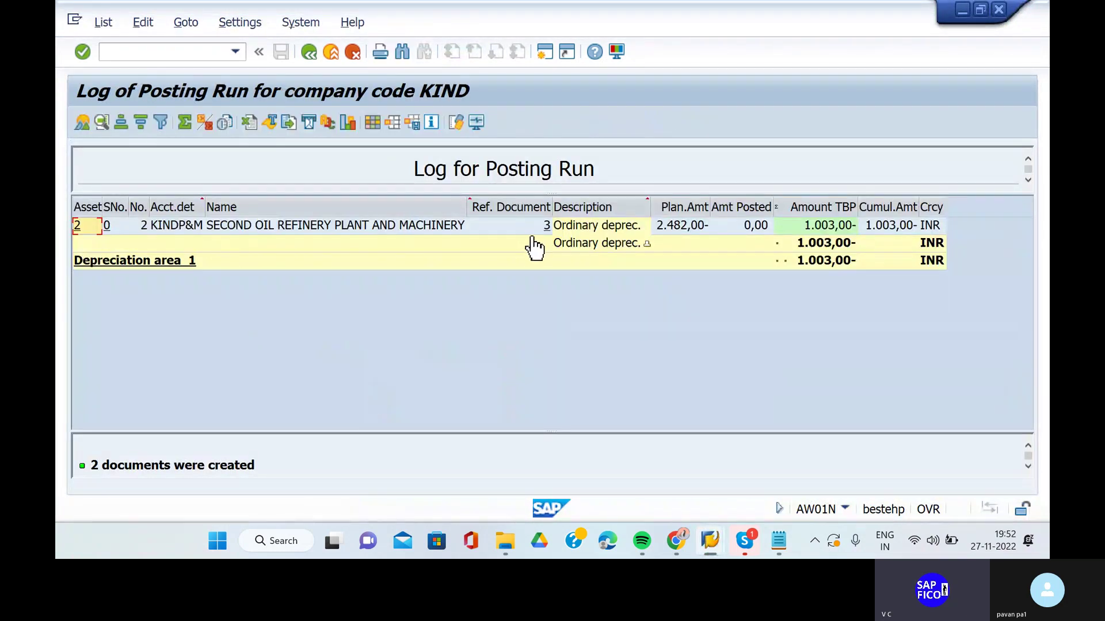
# Step: Open document 1102 from the log: 1,003.00 INR debited to 400500, credited to 100200
pyautogui.click(547, 226)
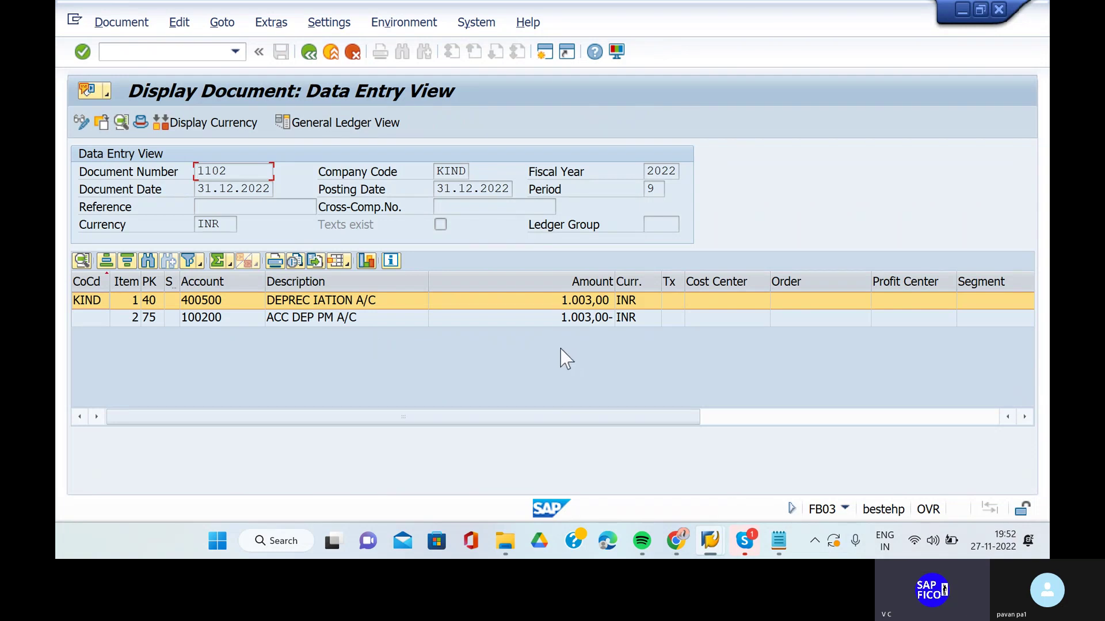
pyautogui.click(133, 55)
# Step: Dismiss the connection-reset error and open FB03 prefilled with document 1102, company KIND
pyautogui.write('/N')
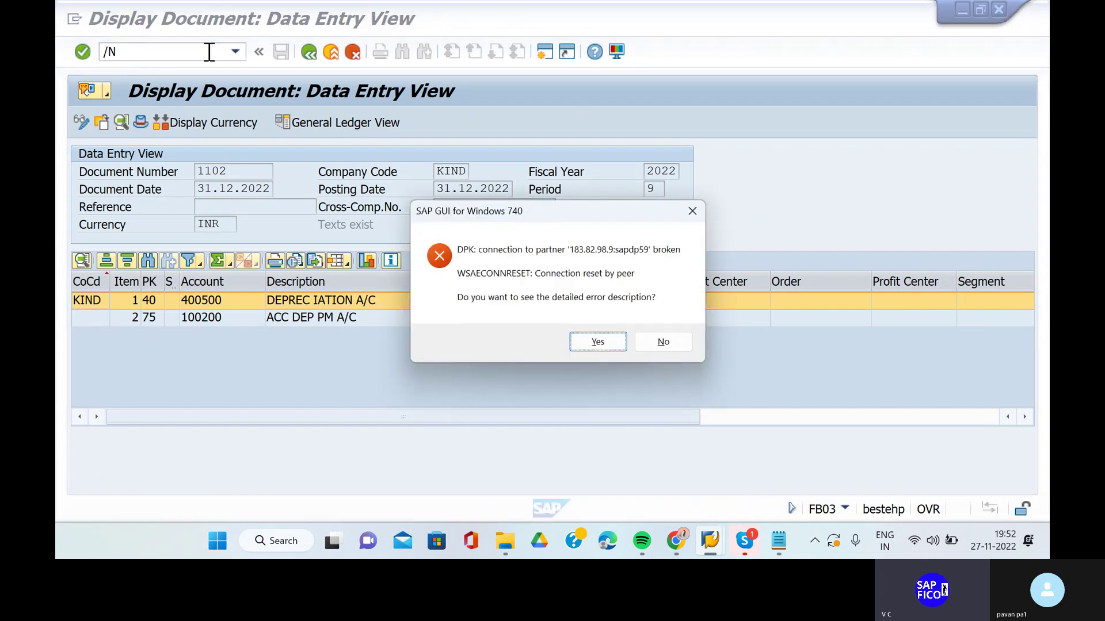
pyautogui.click(598, 342)
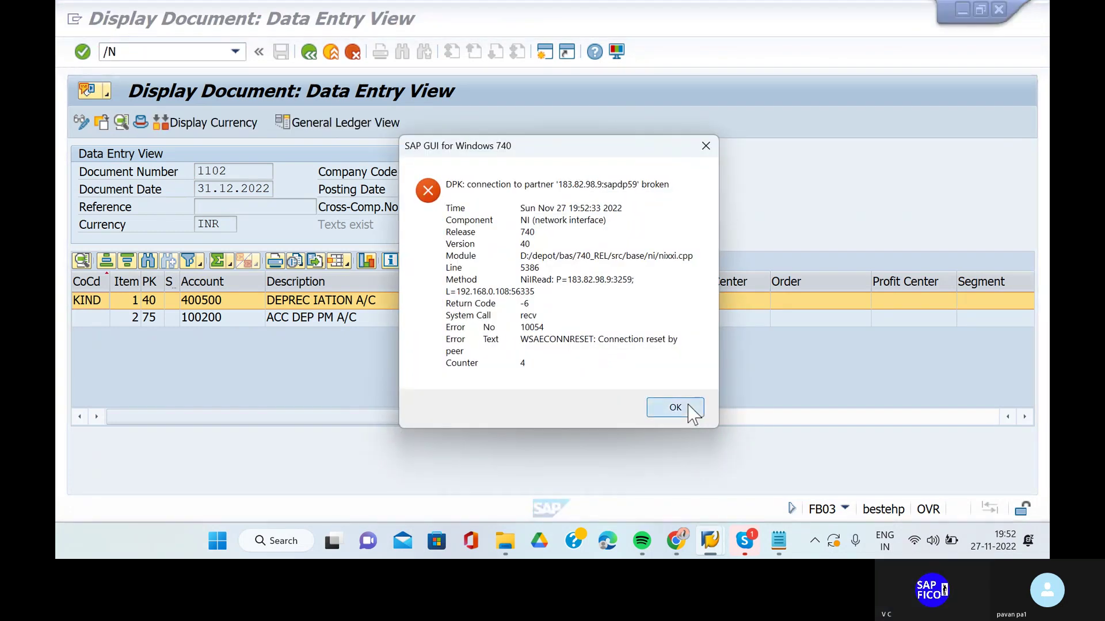
pyautogui.click(688, 409)
pyautogui.click(139, 53)
pyautogui.write('FB0')
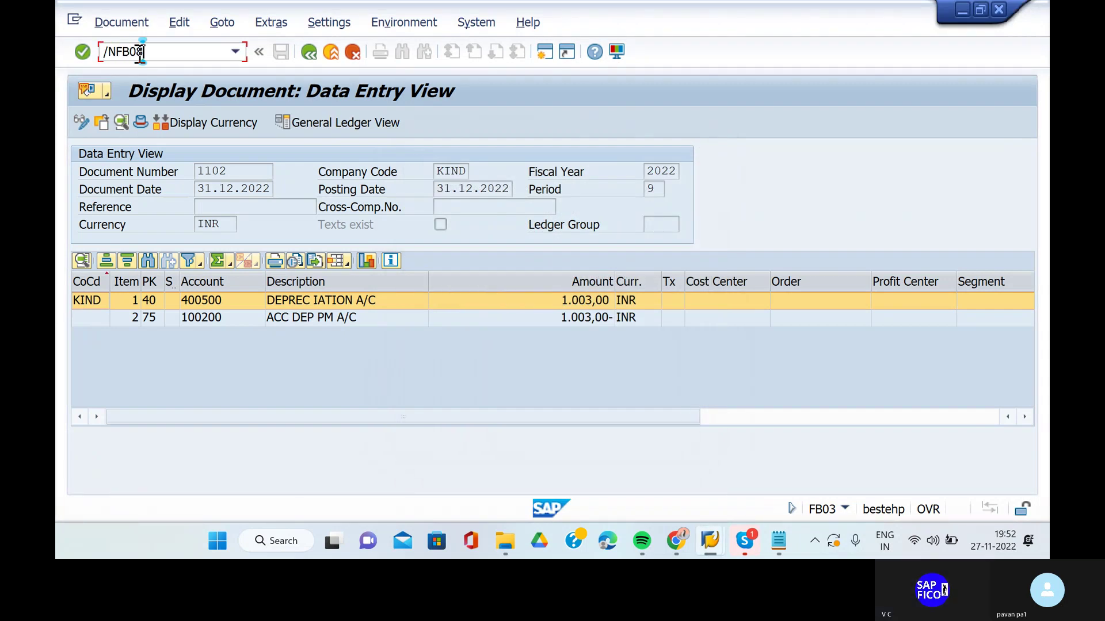
pyautogui.write('3')
pyautogui.press('Return')
# Step: Enter fiscal year 2022 on the Display Document initial screen
pyautogui.click(269, 226)
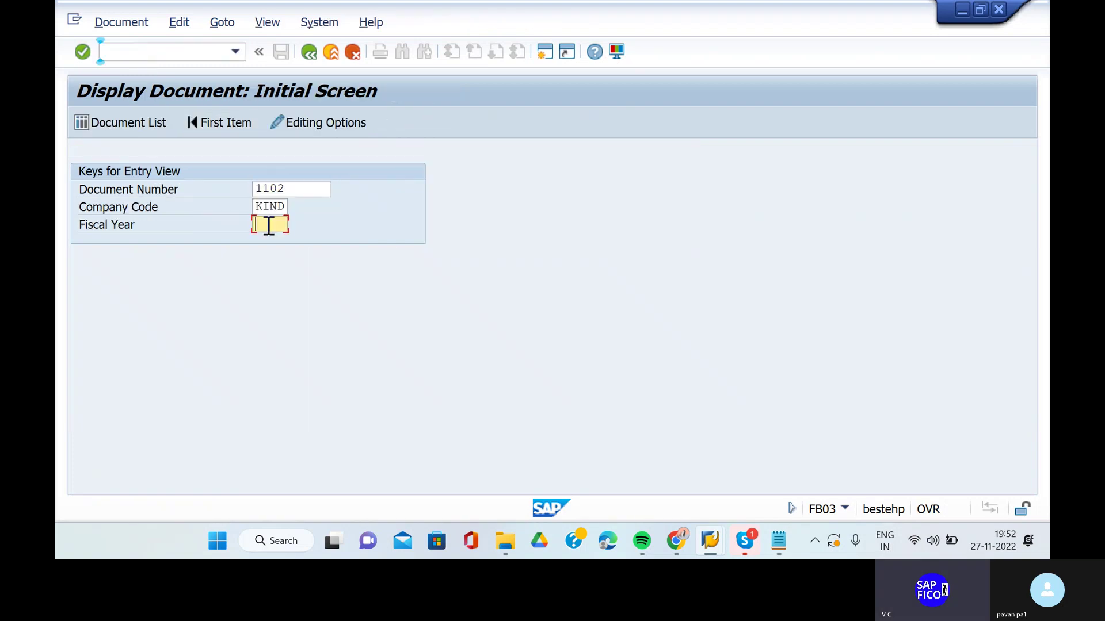
pyautogui.click(269, 225)
pyautogui.click(269, 241)
# Step: List fiscal year 2022 documents of type AF and open document 1102
pyautogui.click(123, 125)
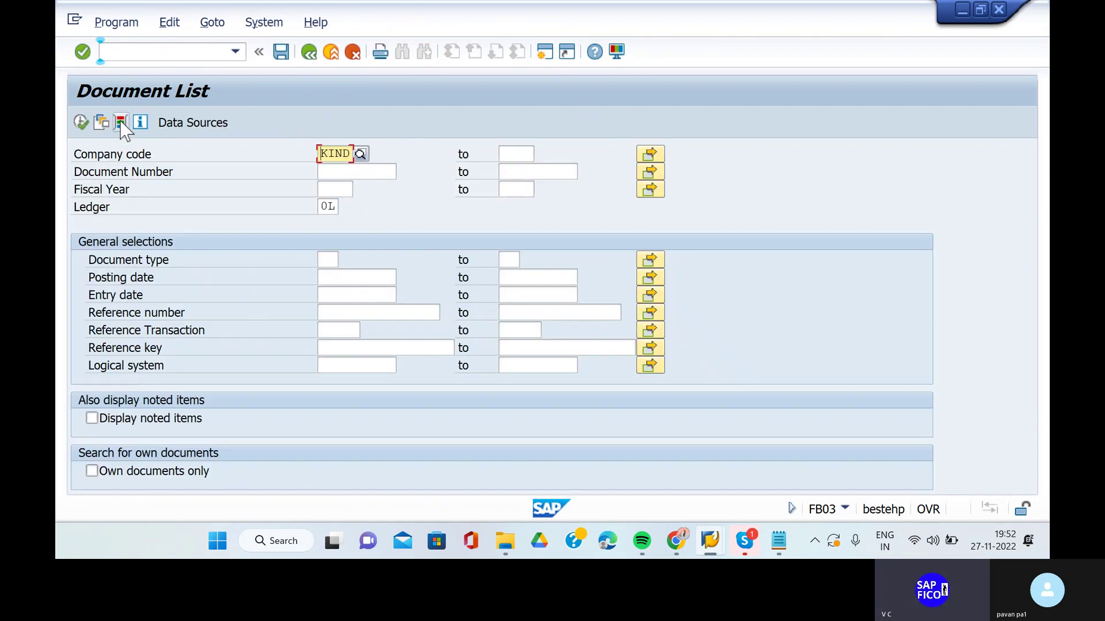
pyautogui.click(325, 186)
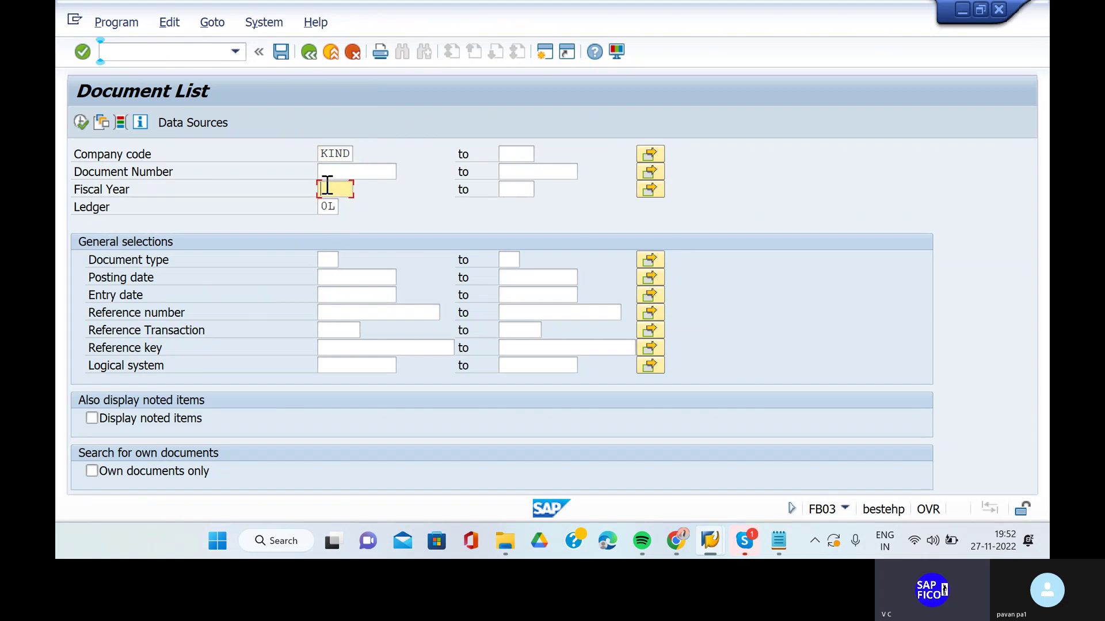
pyautogui.click(328, 201)
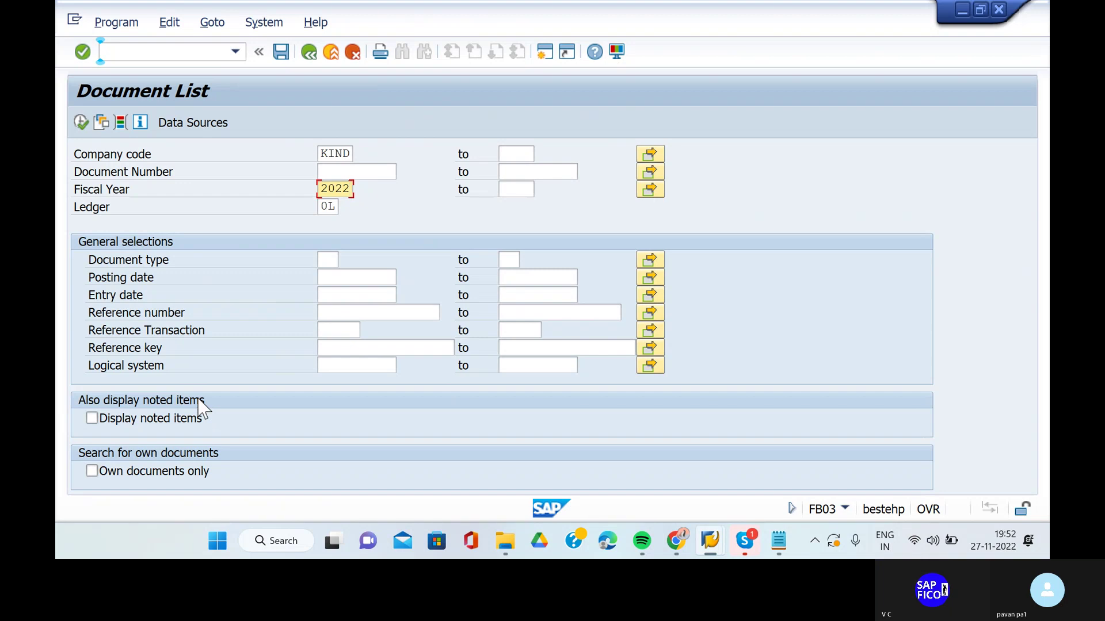
pyautogui.click(329, 258)
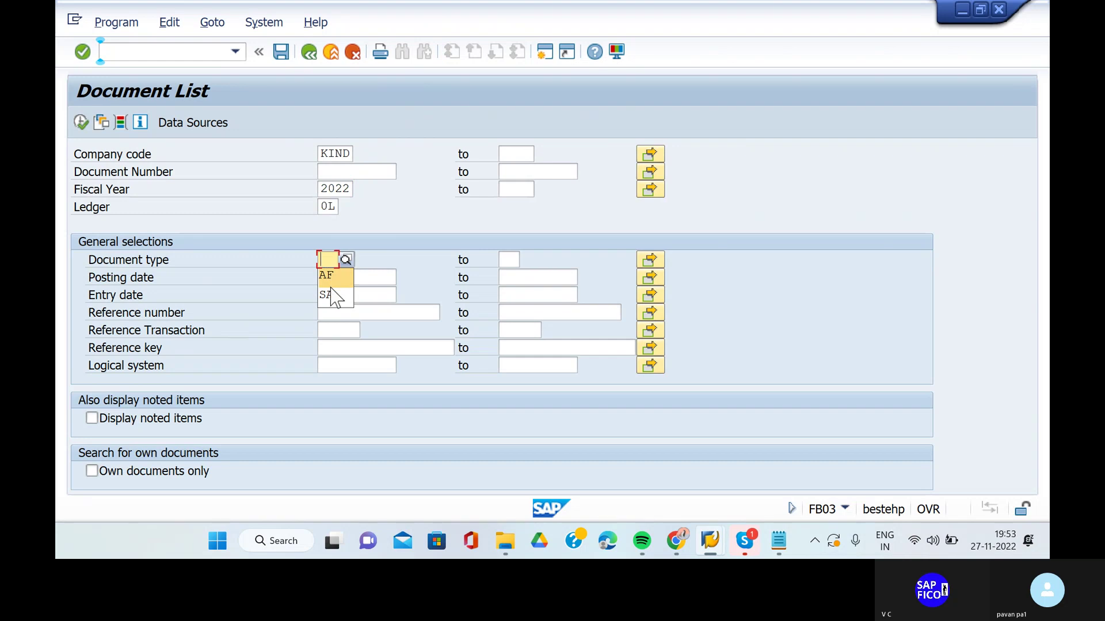
pyautogui.click(331, 282)
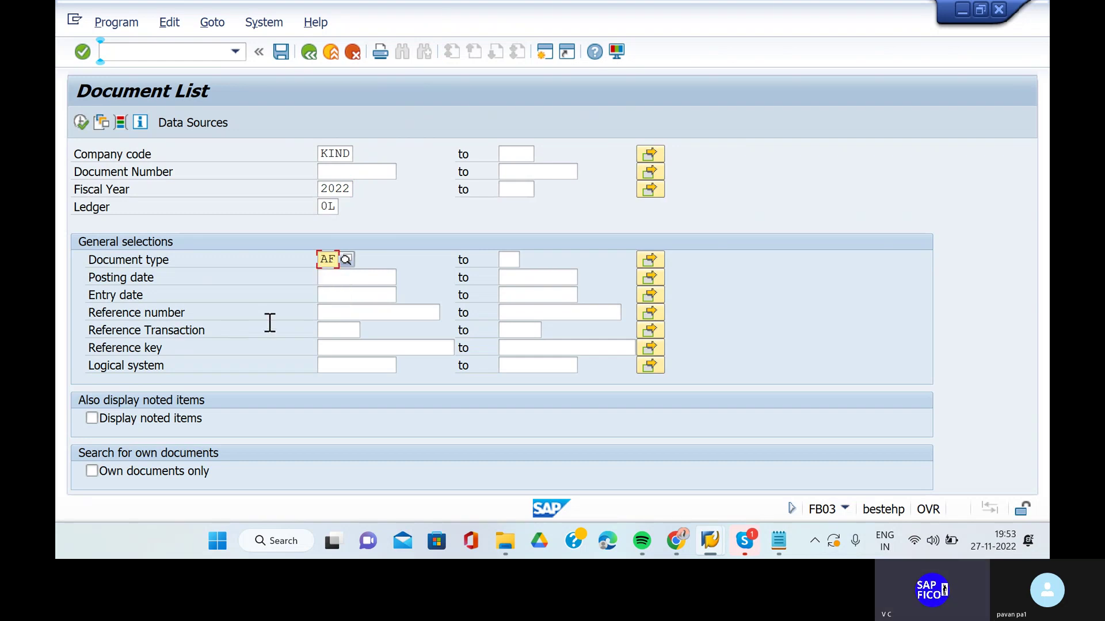
pyautogui.click(86, 126)
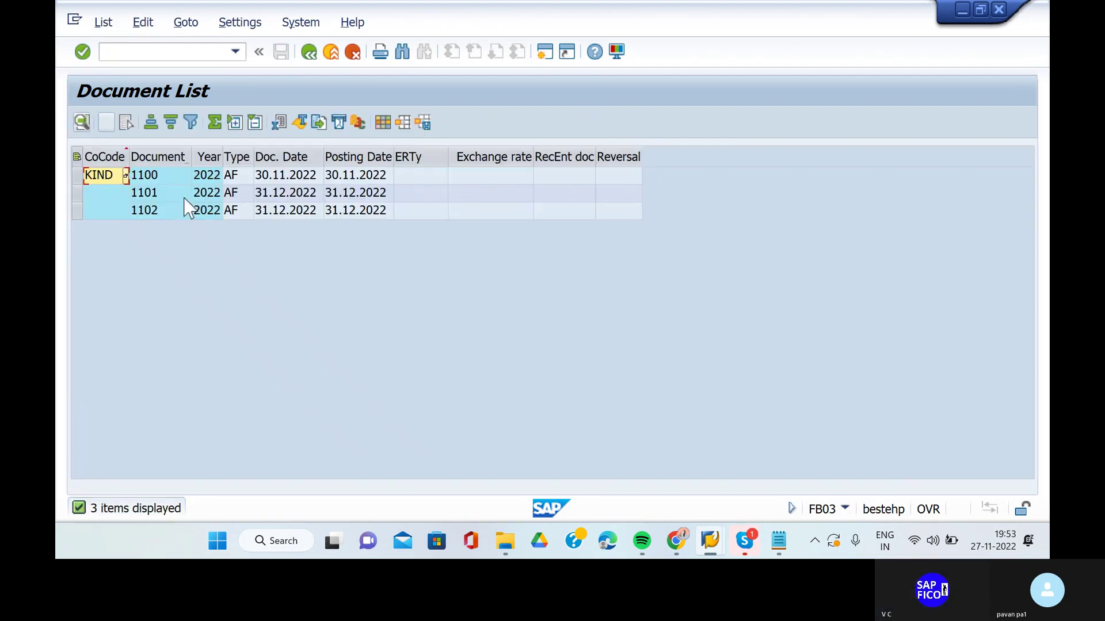
pyautogui.doubleClick(156, 211)
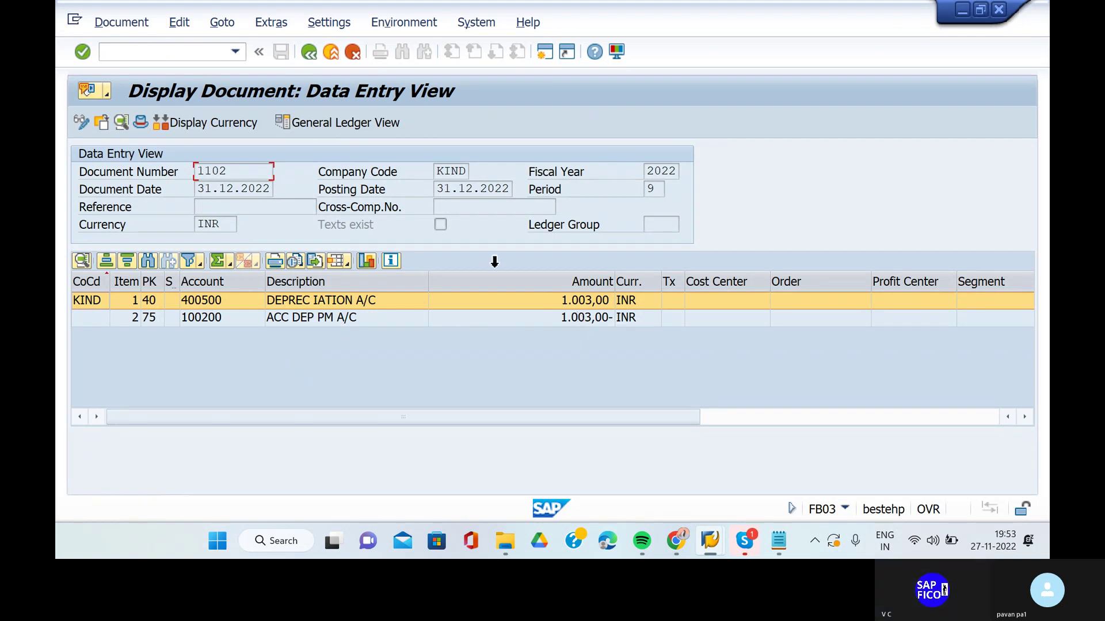
# Step: Leave document 1102 with /n and return to the SAP start screen
pyautogui.click(188, 58)
pyautogui.write('/n')
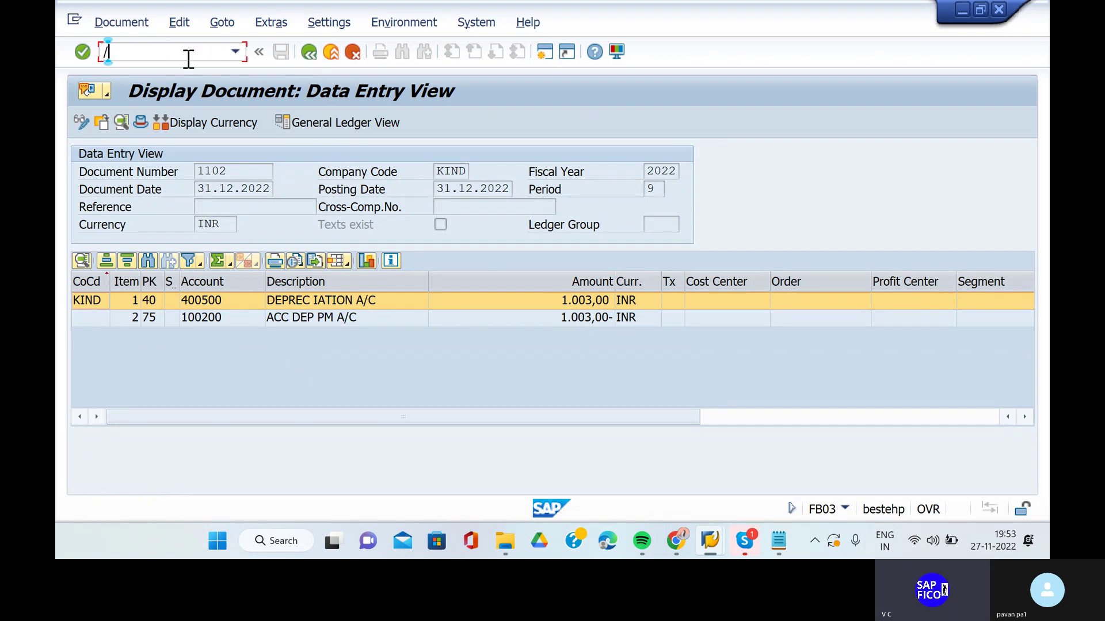
pyautogui.press('Return')
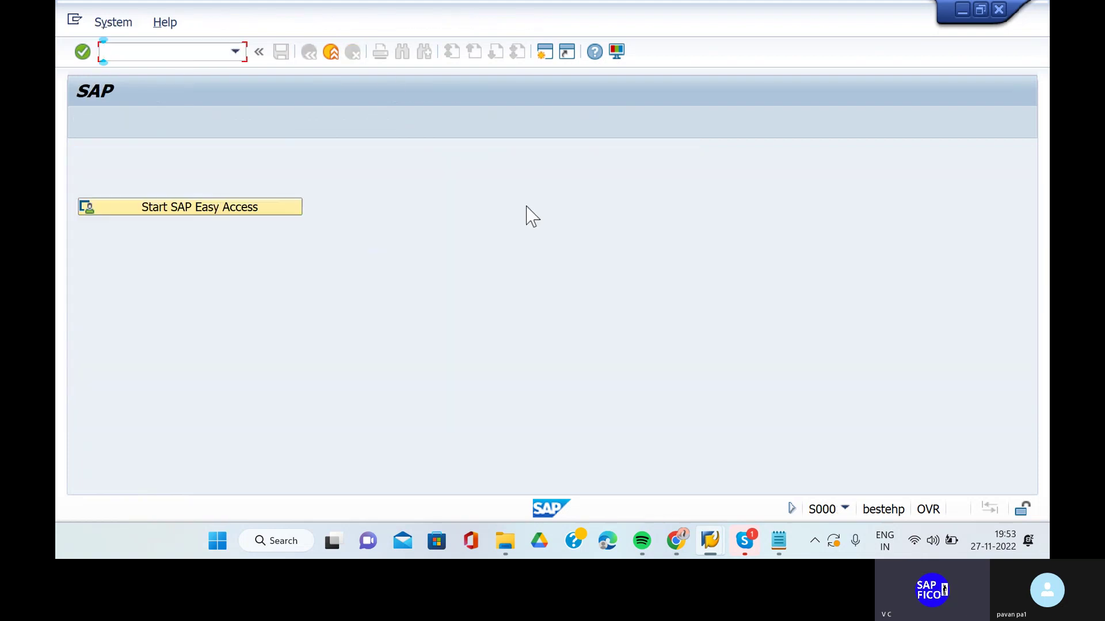